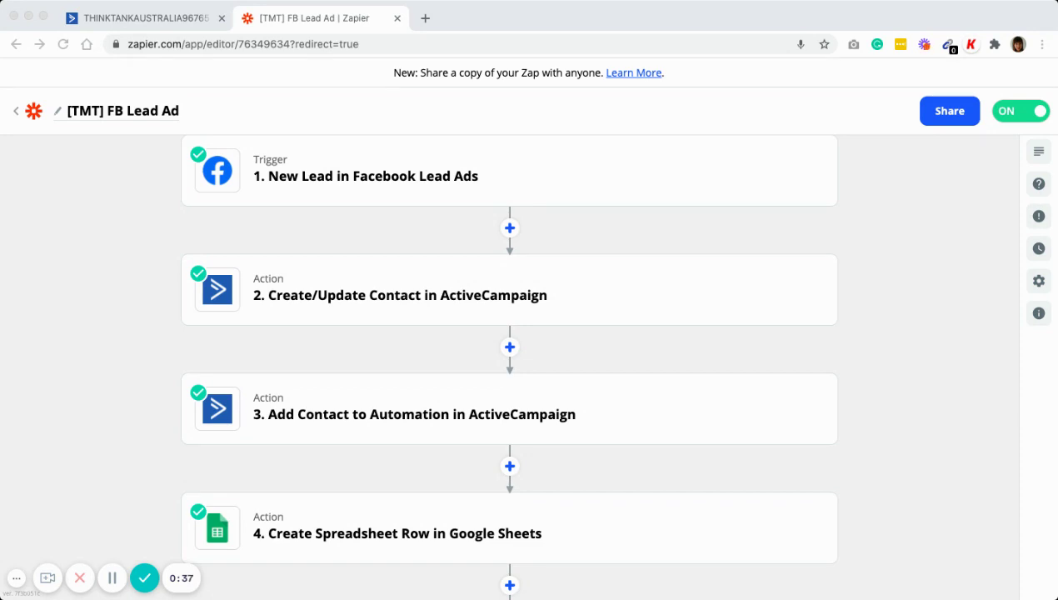
Review the sequence of the trigger and actions in the [TMT] FB Lead Ad Zap.
scroll(509, 367, "up", 1)
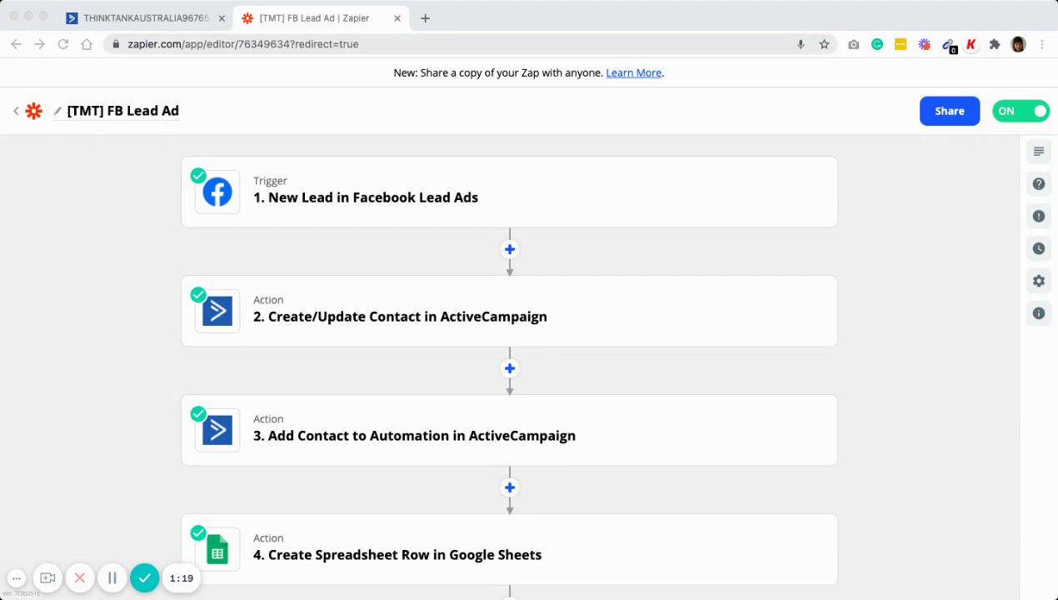
scroll(510, 362, "down", 1)
scroll(510, 363, "up", 1)
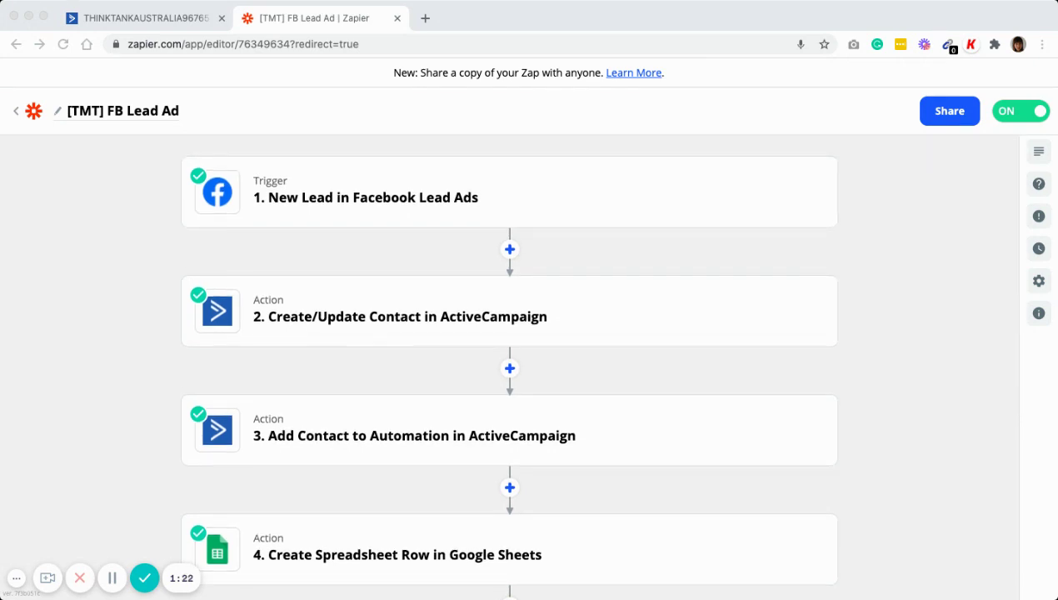
scroll(509, 365, "down", 2)
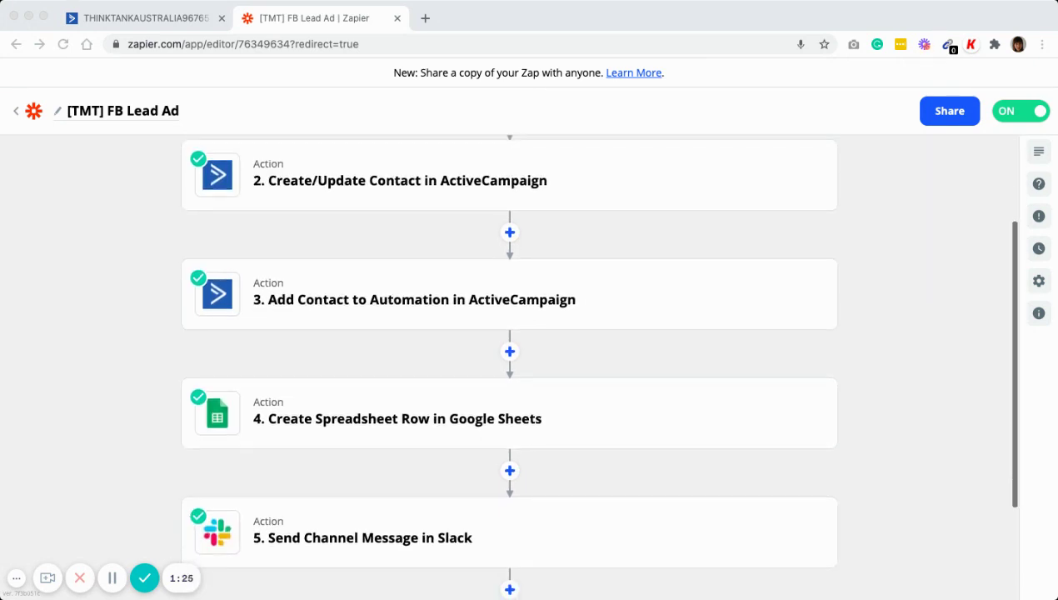
scroll(509, 365, "up", 1)
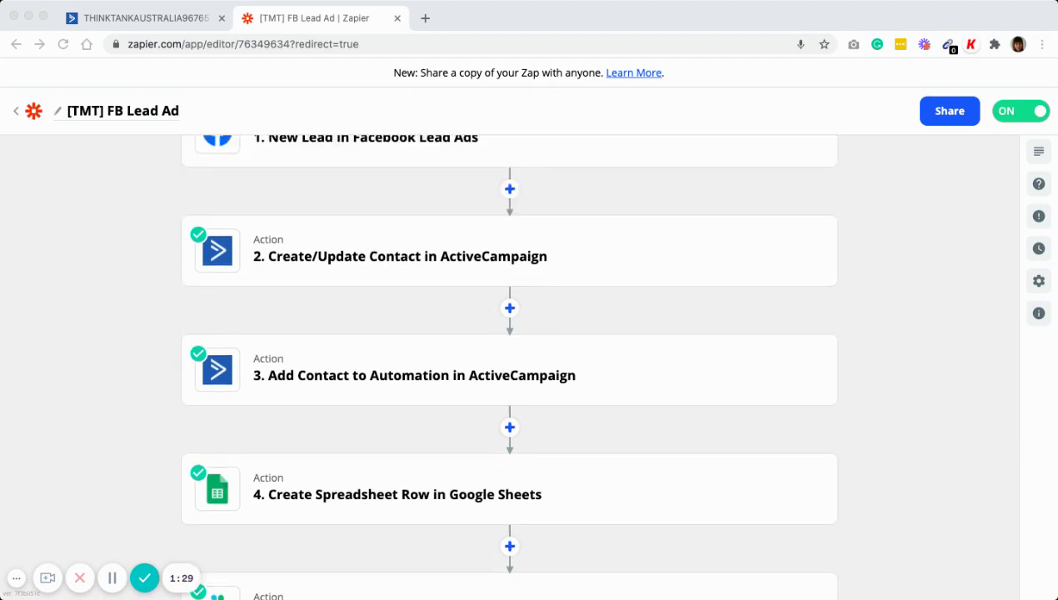
scroll(509, 365, "up", 2)
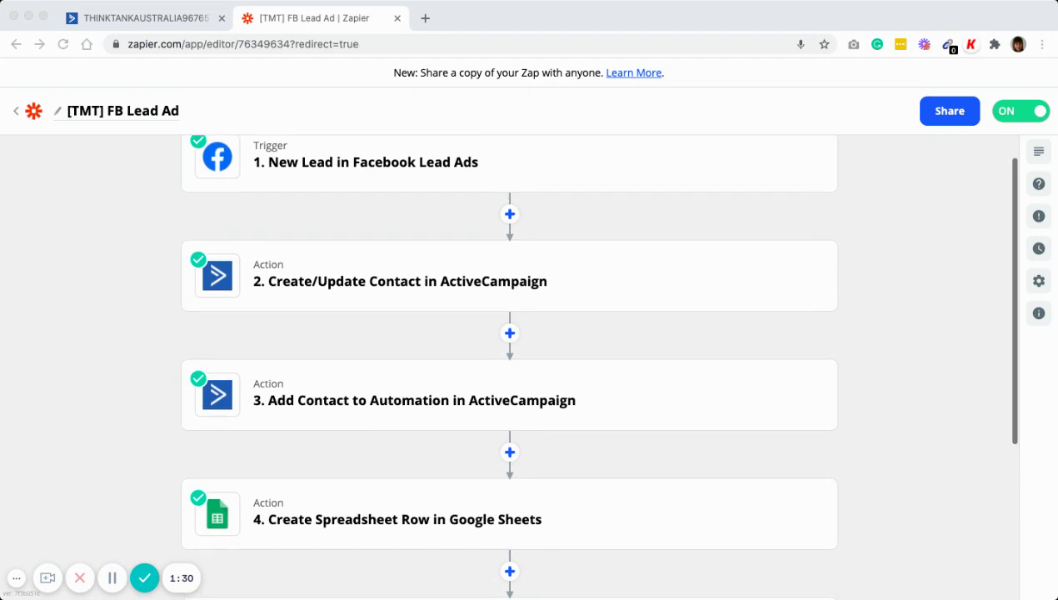
scroll(509, 365, "up", 1)
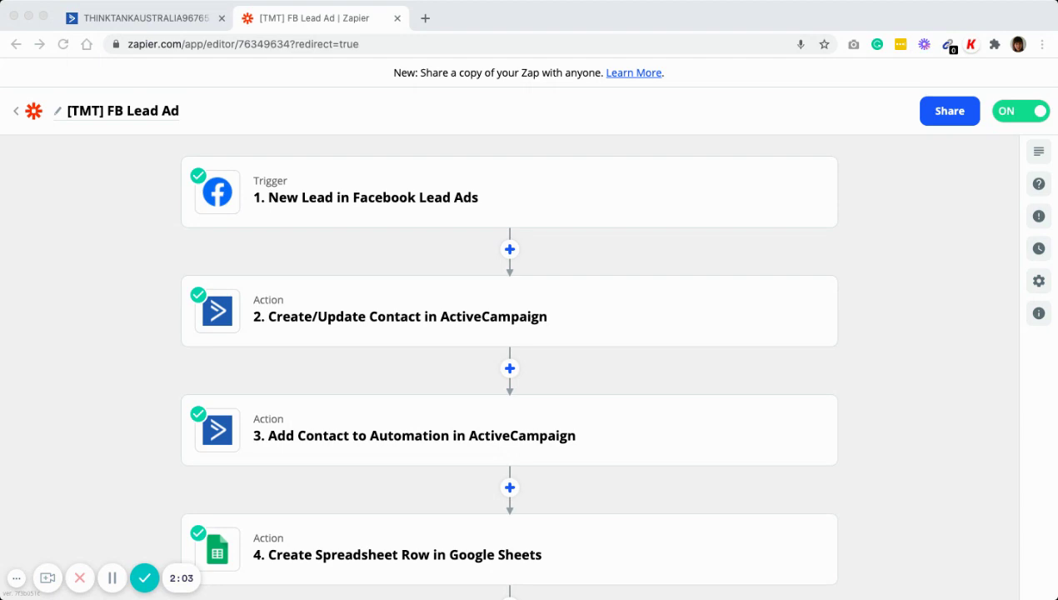
left_click(917, 200)
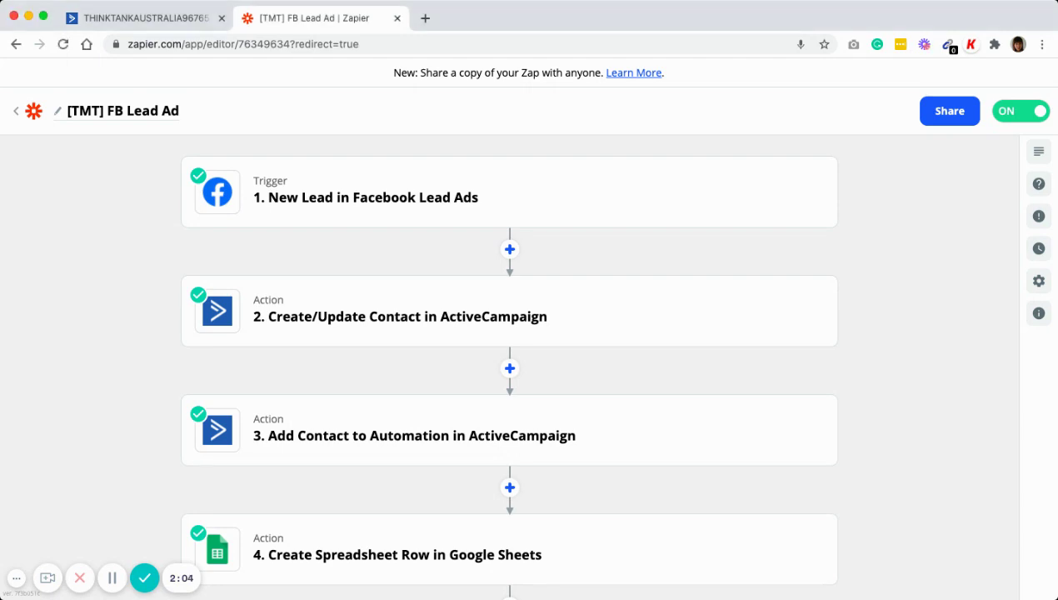
Open the New Lead in Facebook Lead Ads trigger and expand its app and event settings.
mouse_move(667, 192)
left_click(790, 192)
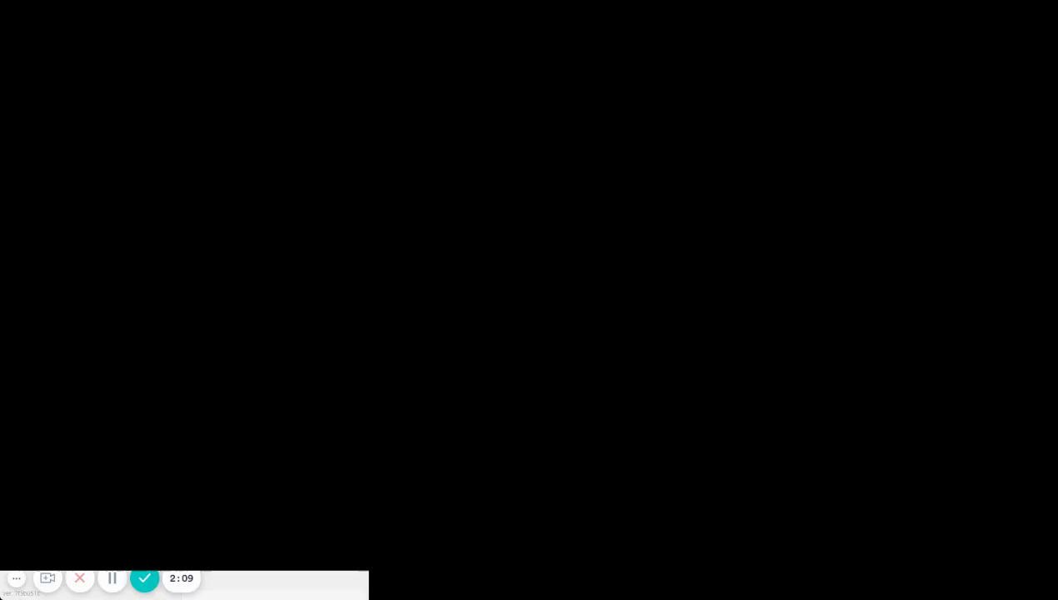
left_click(270, 257)
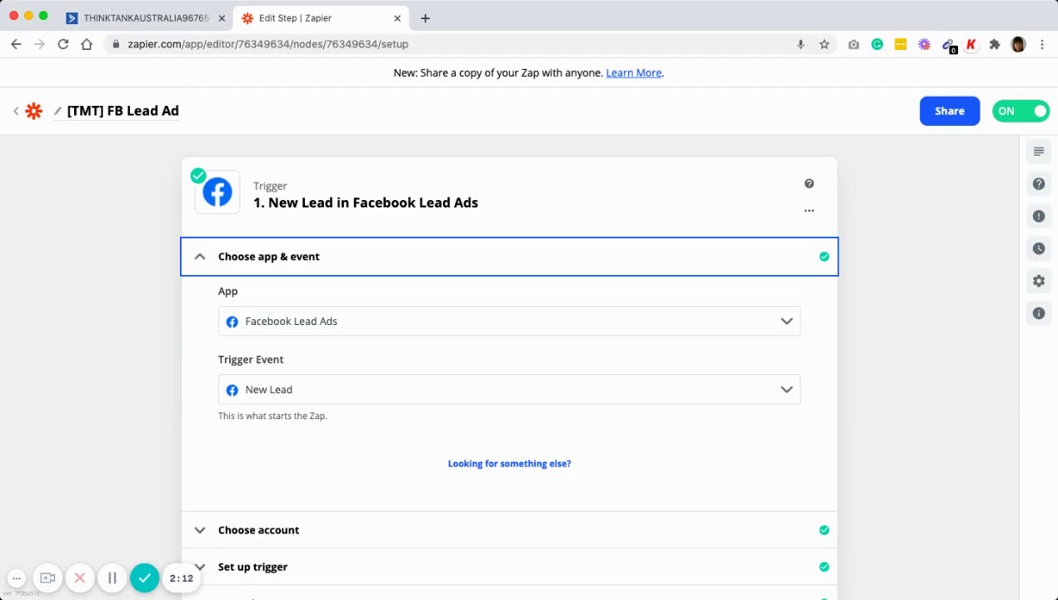
Search the trigger's available apps for "facebook" and leave the list without choosing another app.
left_click(509, 321)
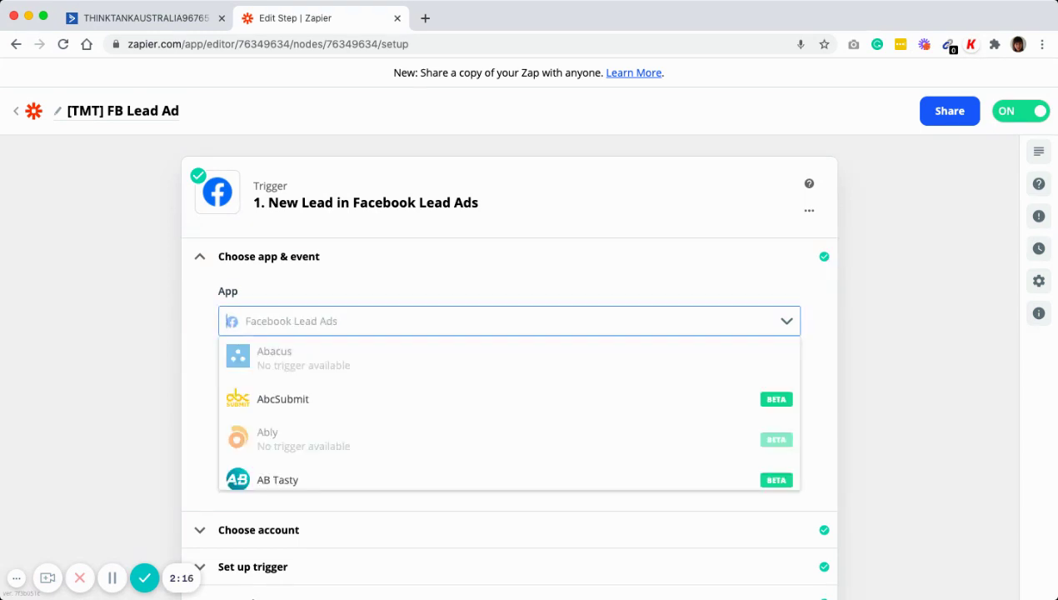
type("faceb")
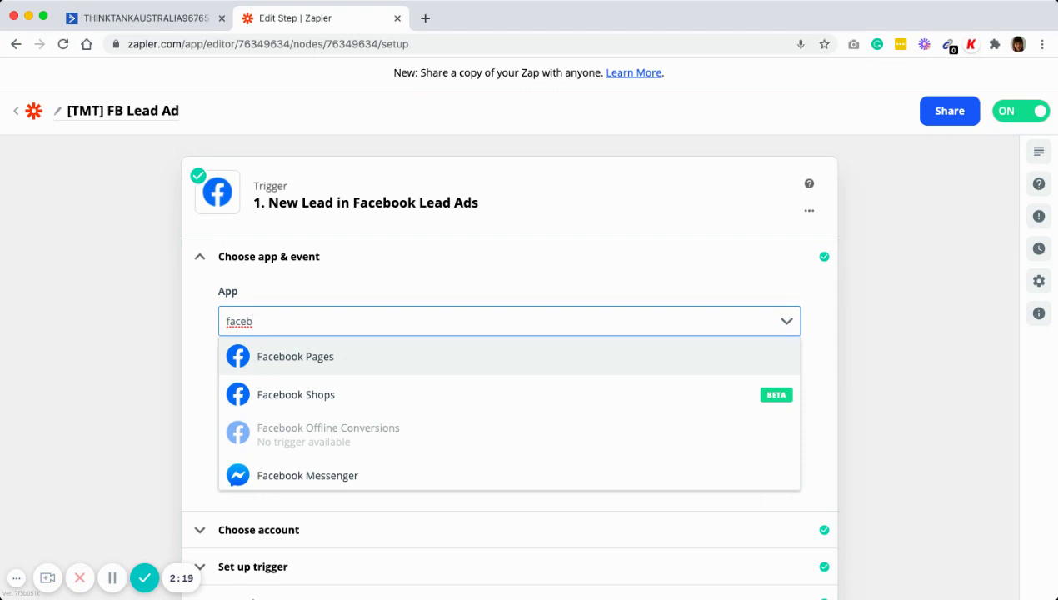
type("ook")
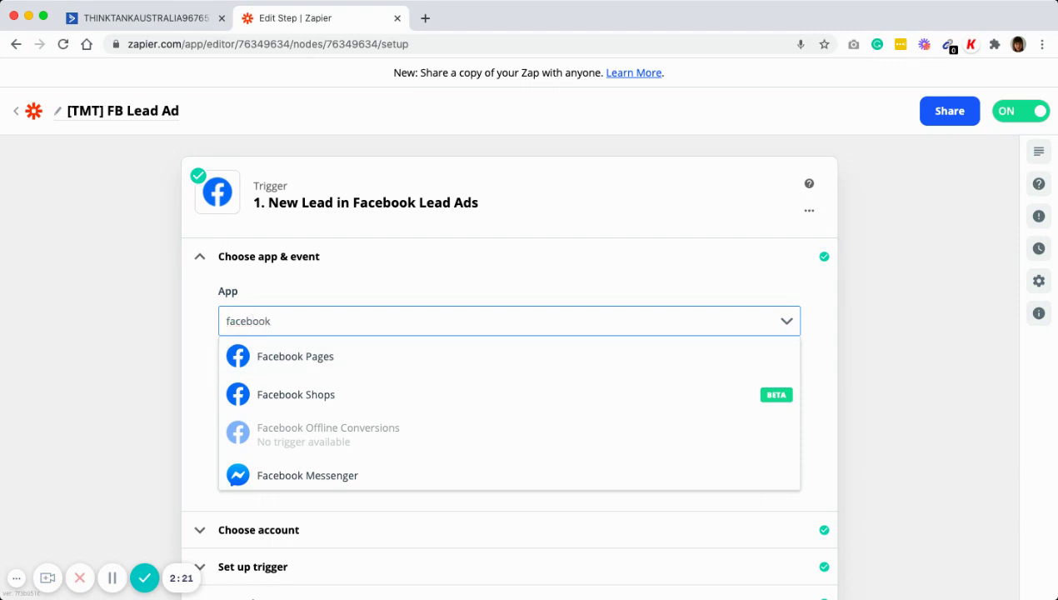
key("Down")
key("Down")
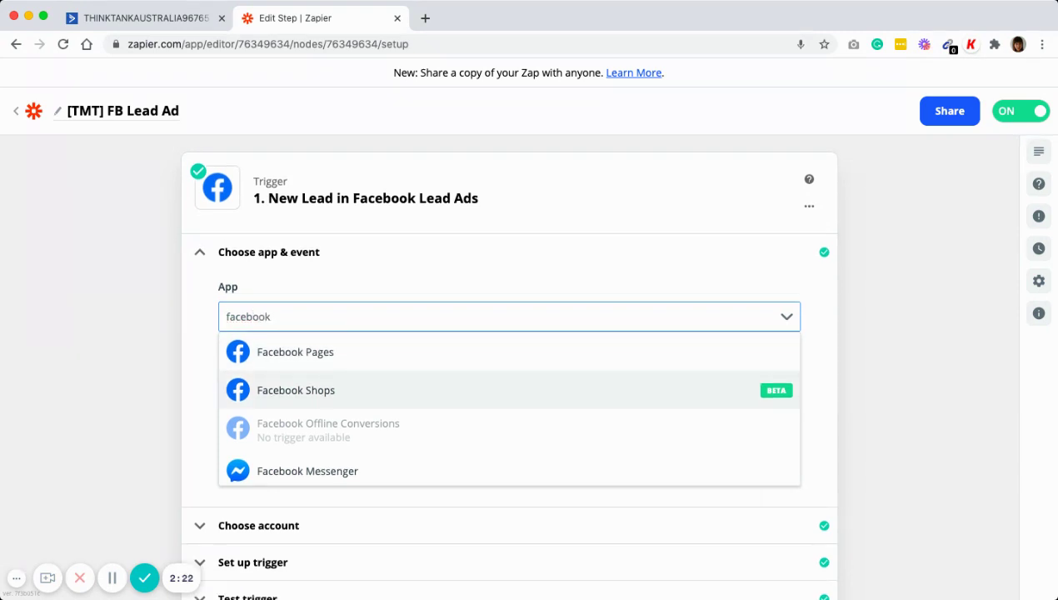
scroll(509, 375, "down", 2)
key("Down")
key("Escape")
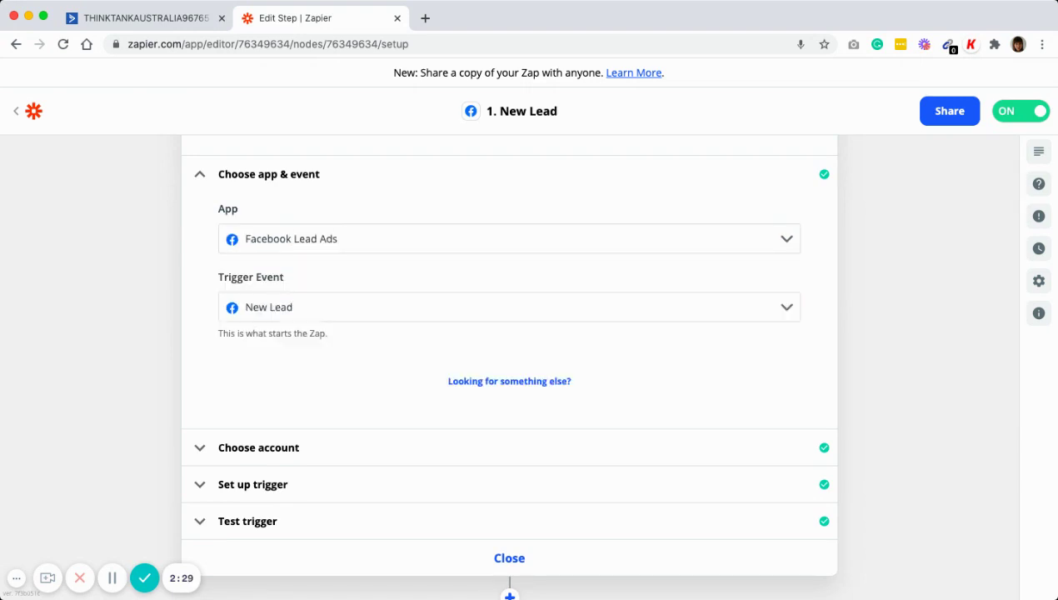
Examine the trigger's connected account, its page and form setup, and the form options, then dismiss the error details.
scroll(506, 370, "down", 1)
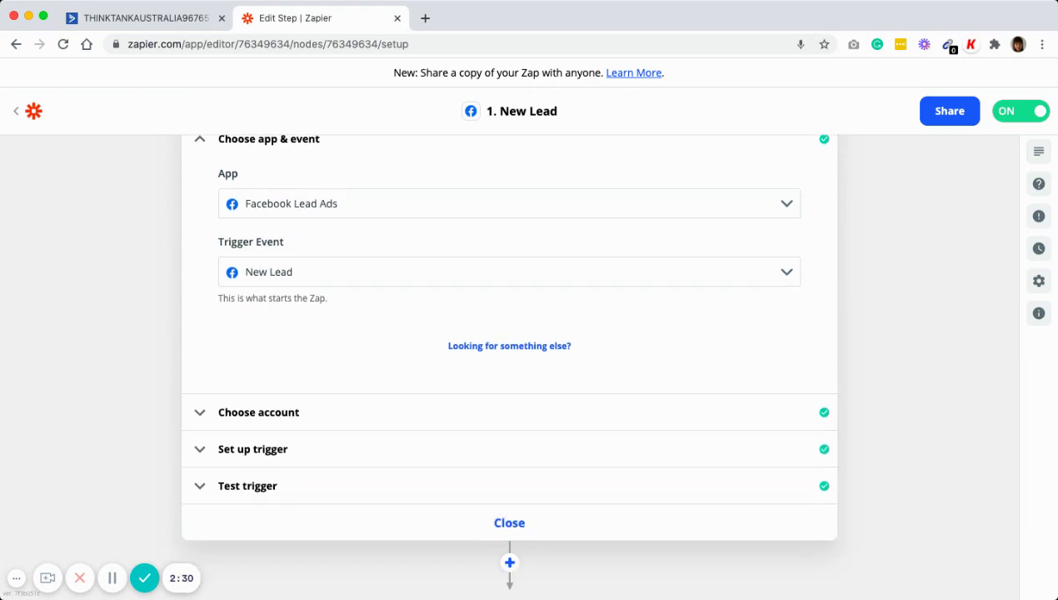
left_click(259, 400)
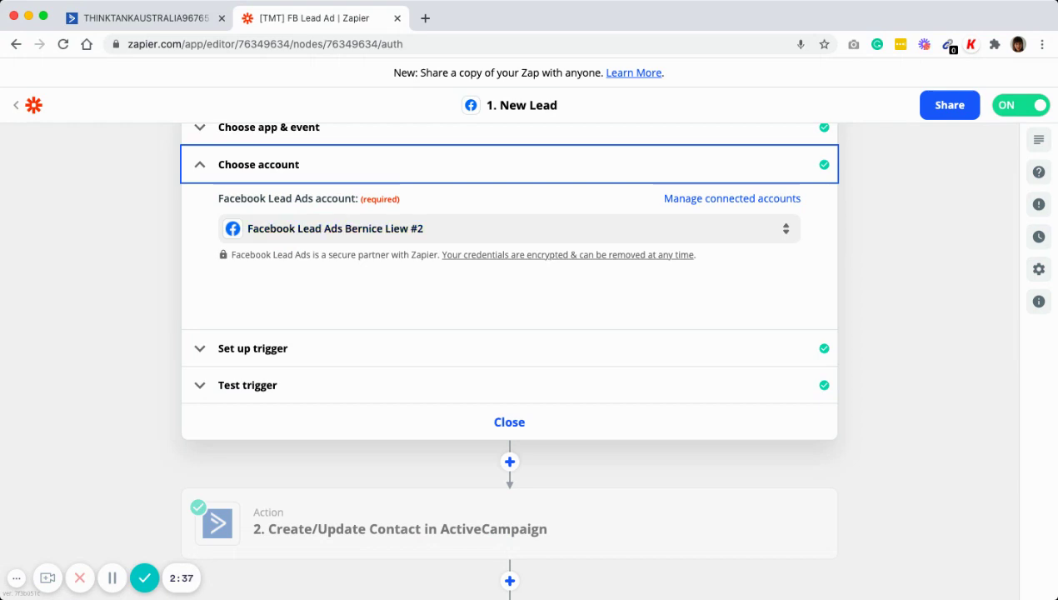
left_click(254, 348)
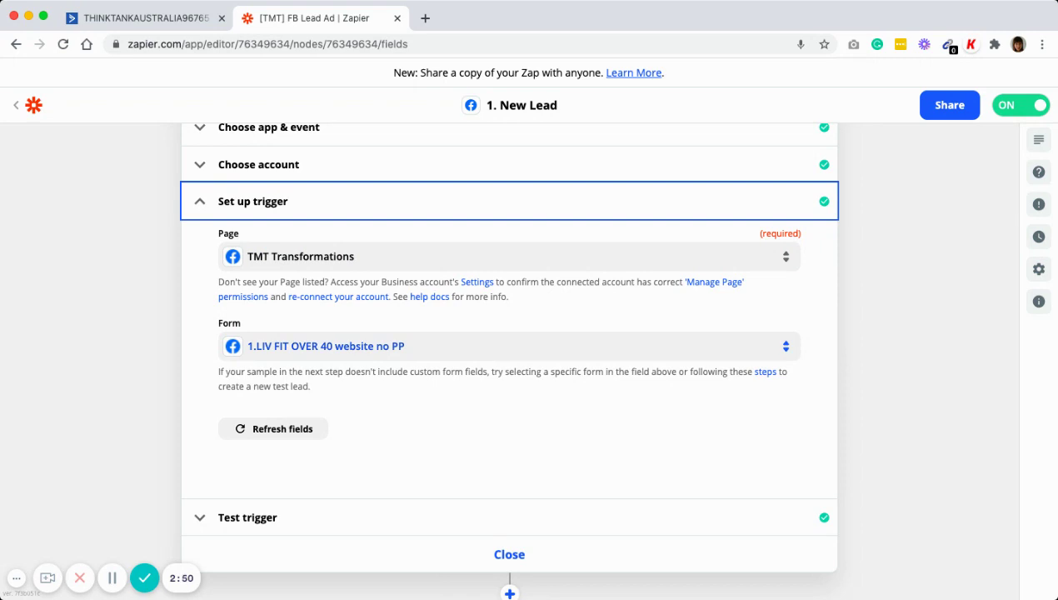
left_click(510, 346)
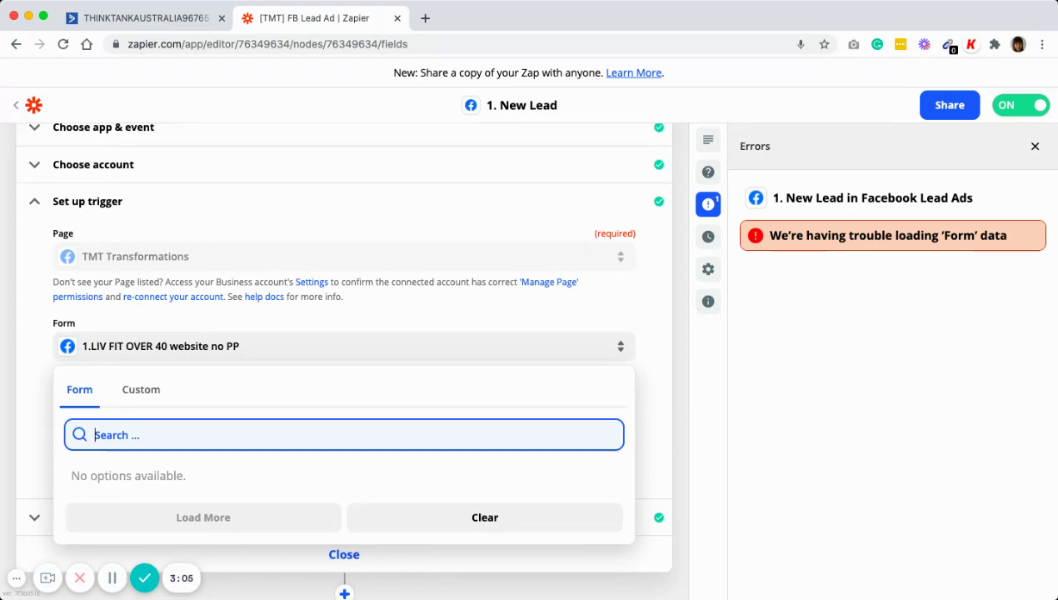
left_click(1035, 146)
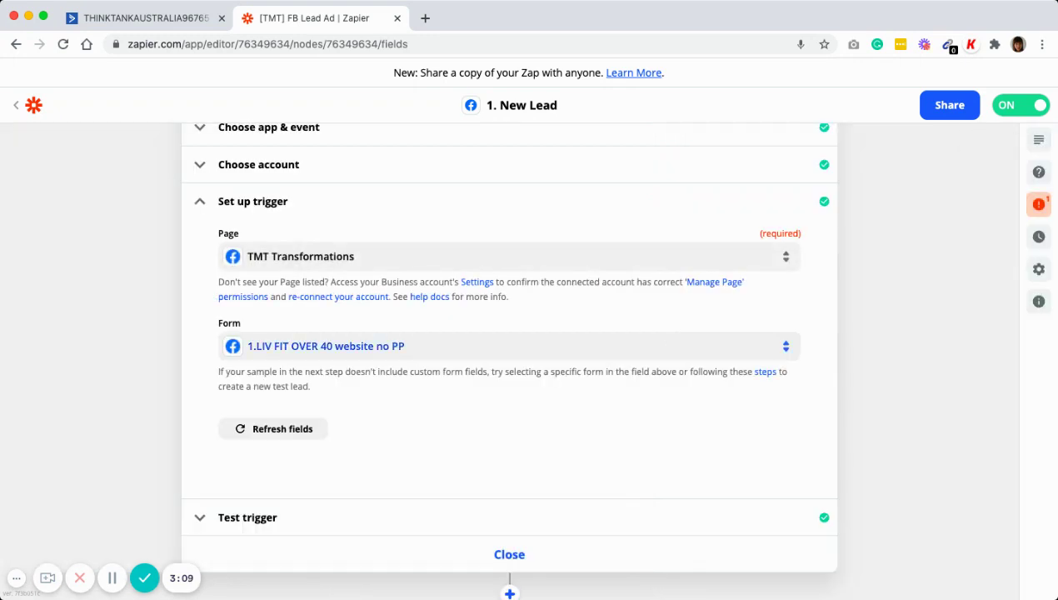
Open the Create/Update Contact in ActiveCampaign action for editing and dismiss the error details.
scroll(509, 333, "down", 4)
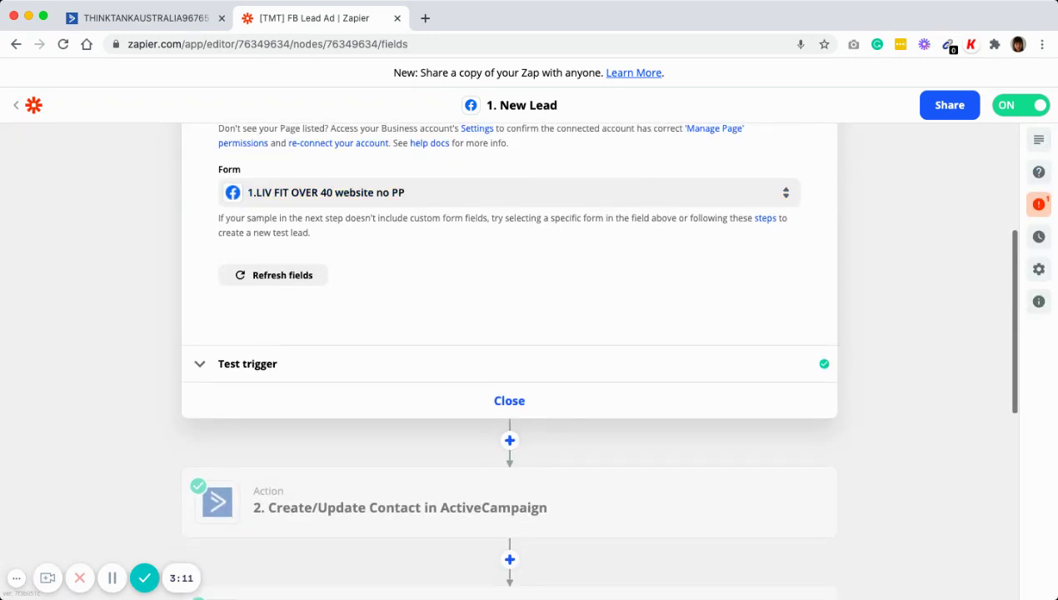
scroll(509, 333, "down", 5)
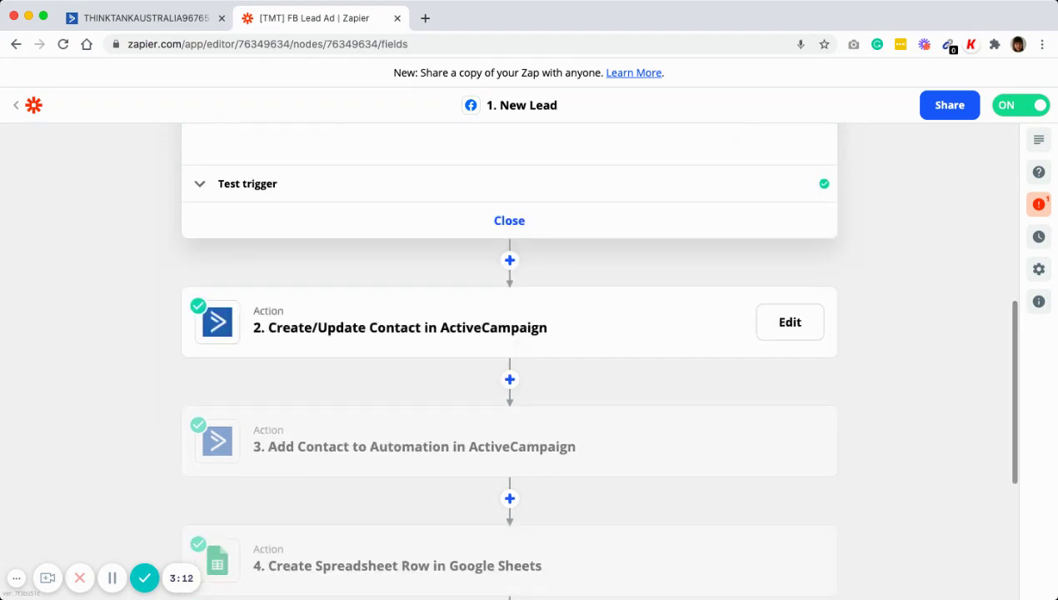
left_click(789, 322)
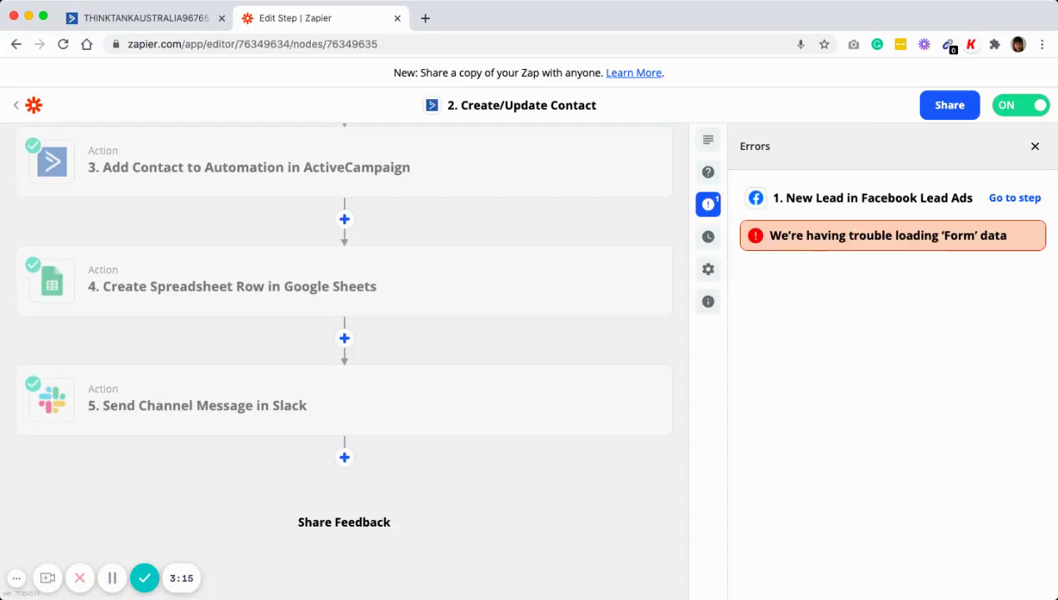
scroll(625, 288, "up", 3)
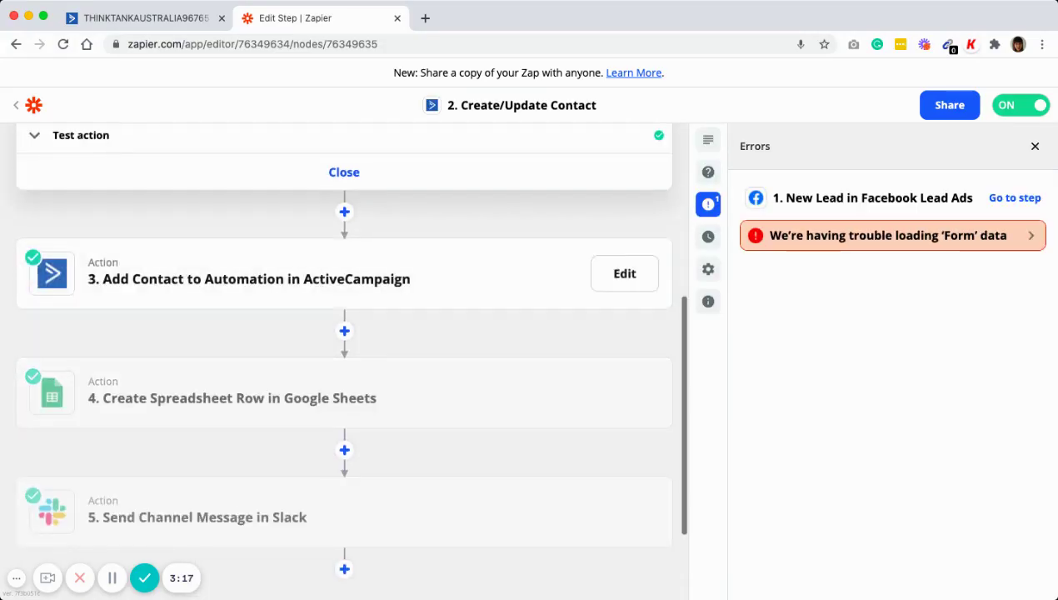
left_click(1035, 146)
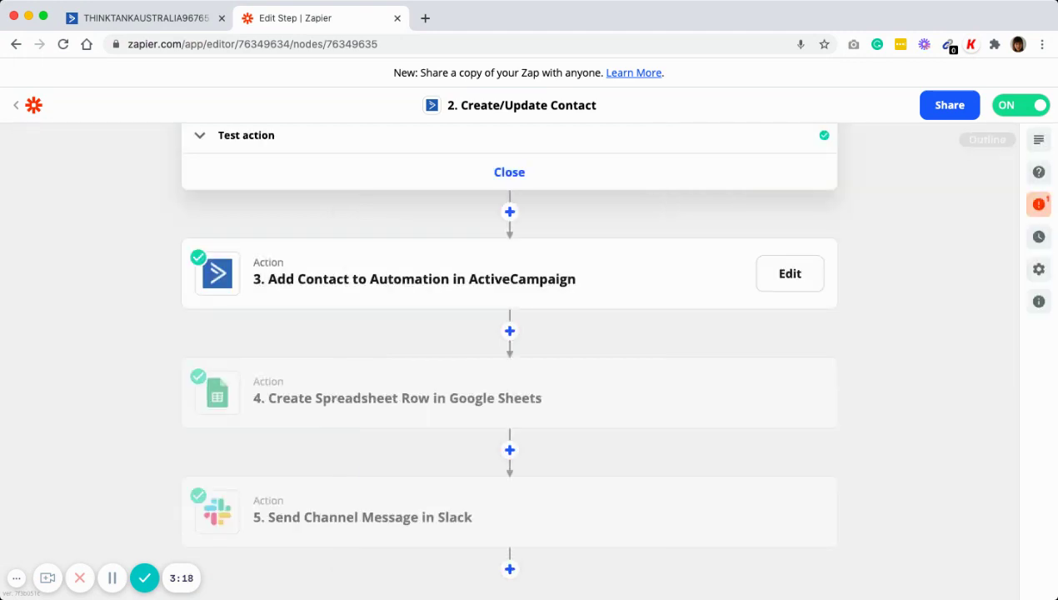
scroll(583, 375, "up", 5)
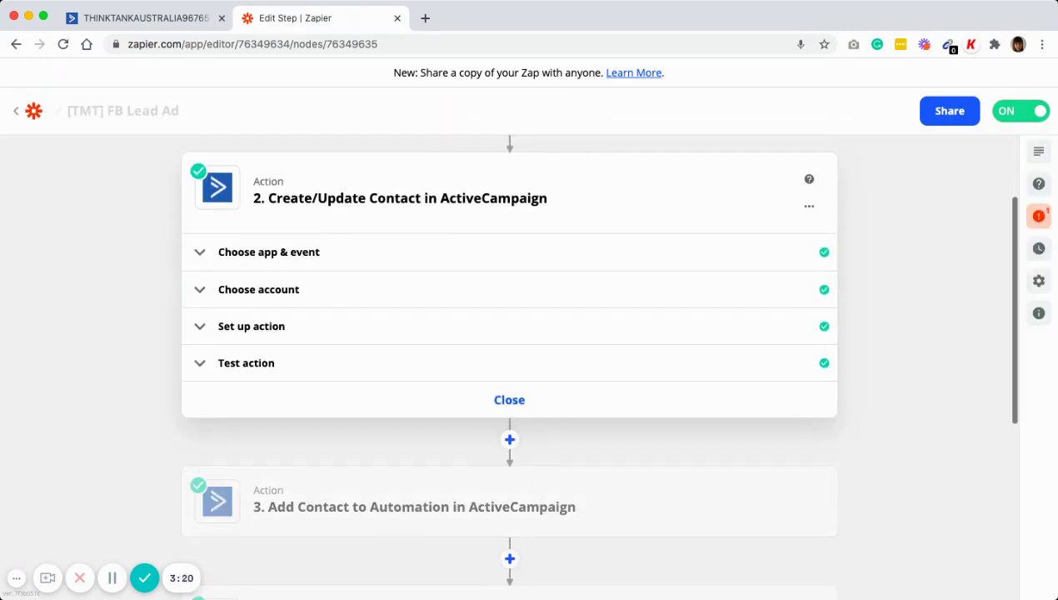
scroll(510, 342, "up", 1)
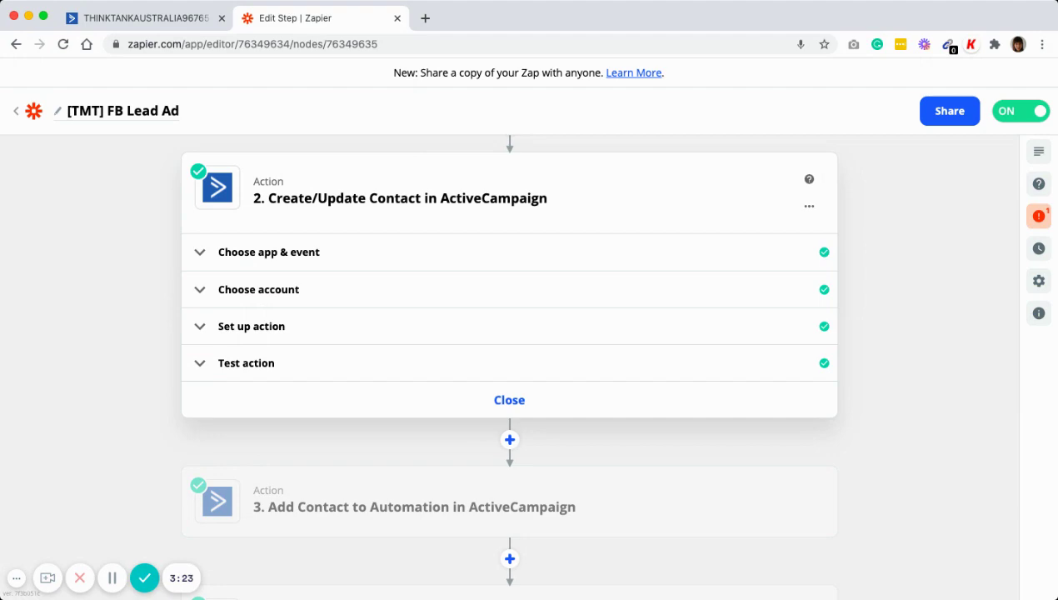
Check the app and action event chosen for the Create/Update Contact action, dismissing the error details.
left_click(268, 252)
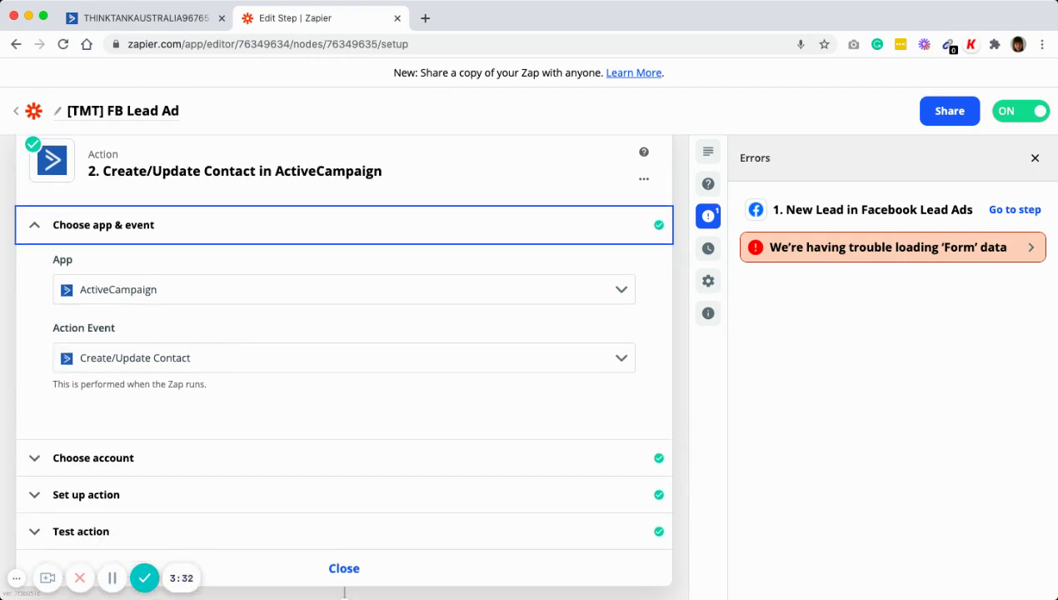
scroll(343, 364, "down", 1)
left_click(1035, 157)
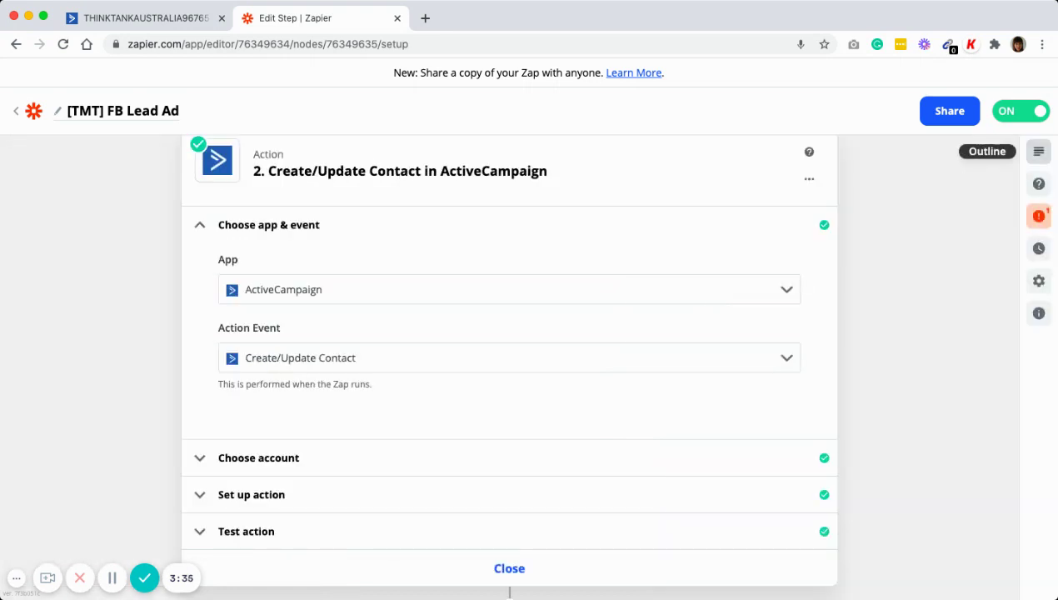
scroll(1035, 157, "down", 3)
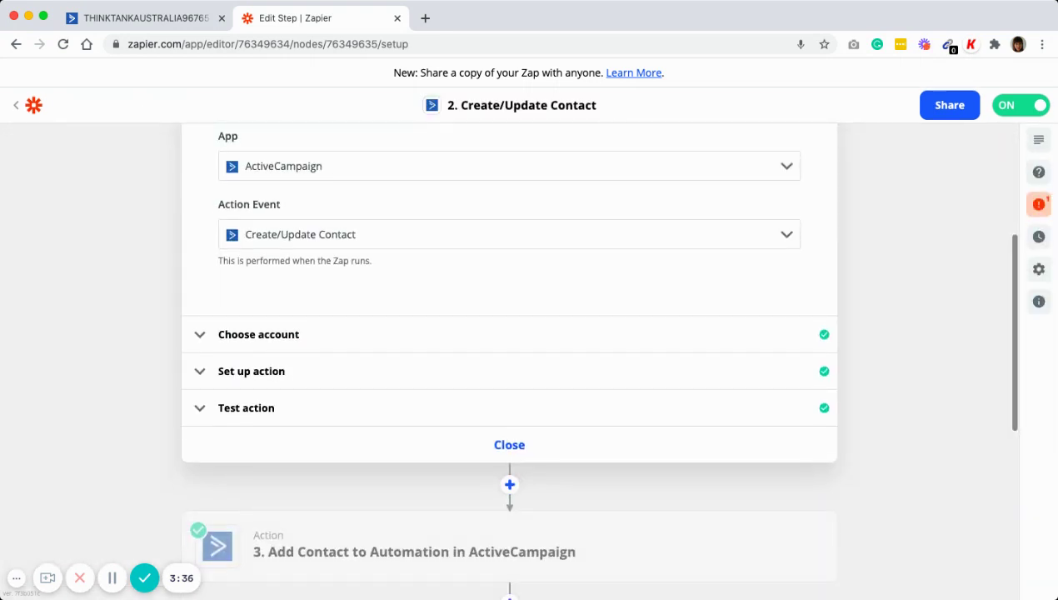
Check which ActiveCampaign account the Create/Update Contact action uses, dismissing the error details.
left_click(259, 338)
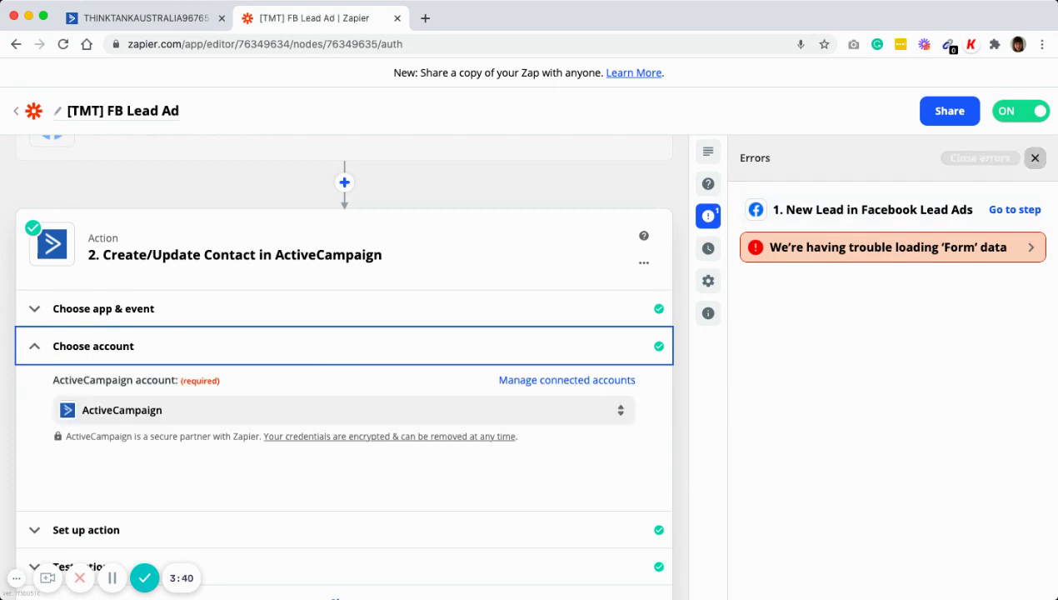
left_click(1035, 158)
scroll(510, 367, "down", 2)
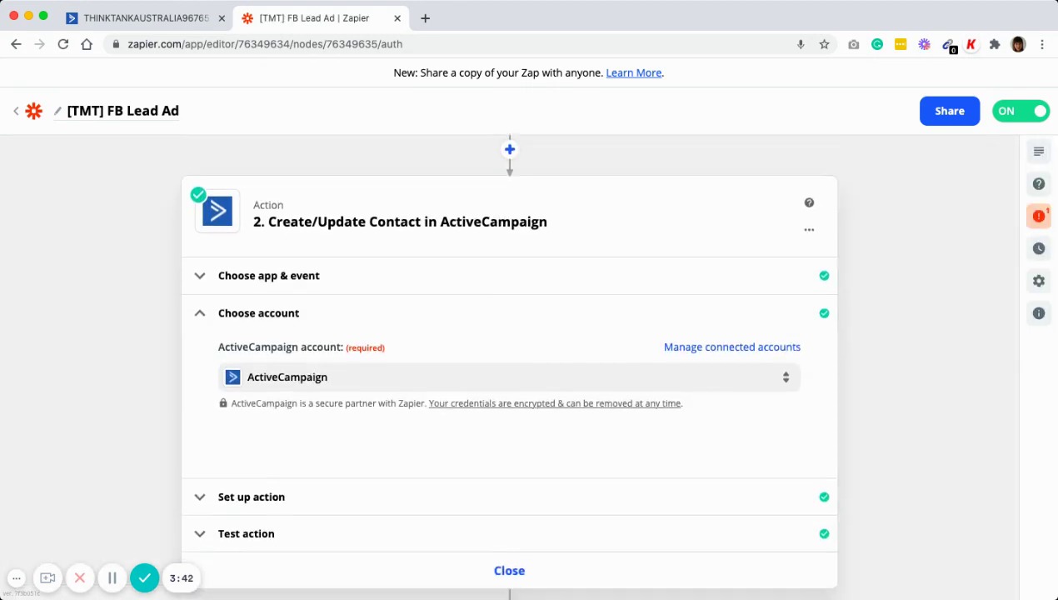
scroll(510, 364, "down", 2)
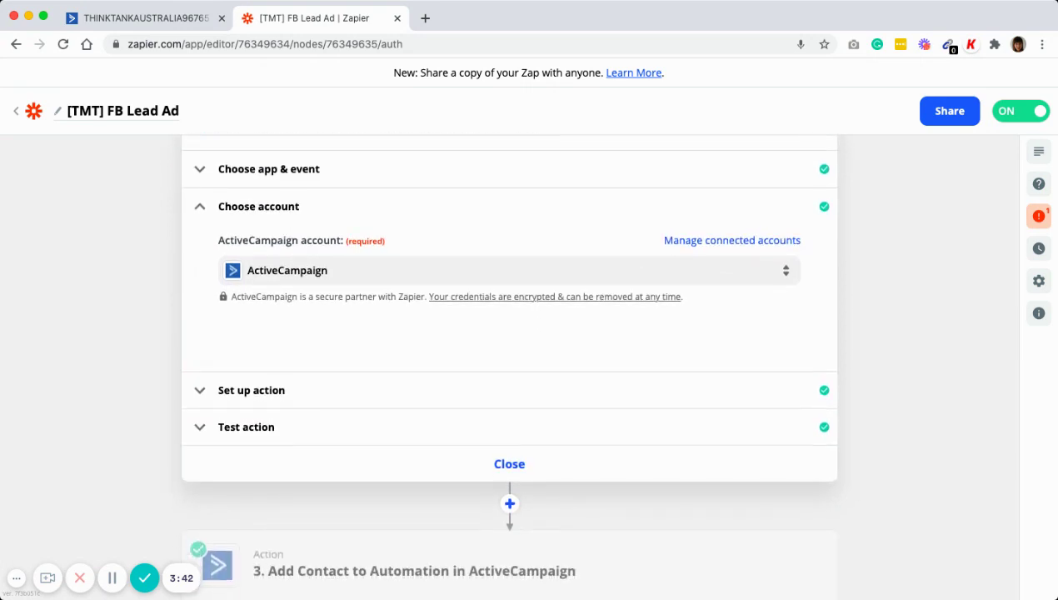
scroll(509, 366, "up", 1)
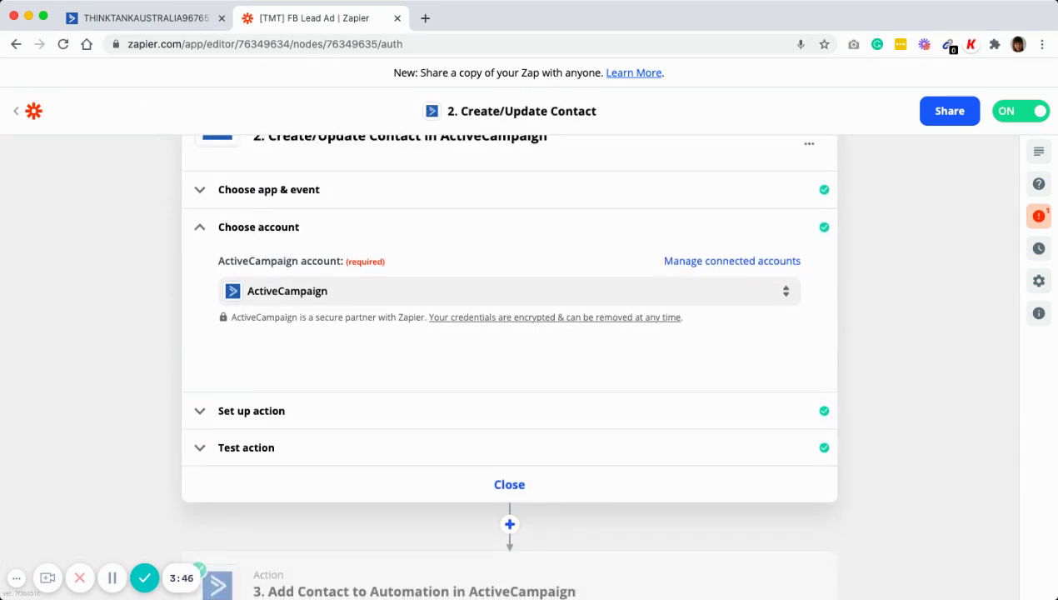
scroll(509, 364, "up", 1)
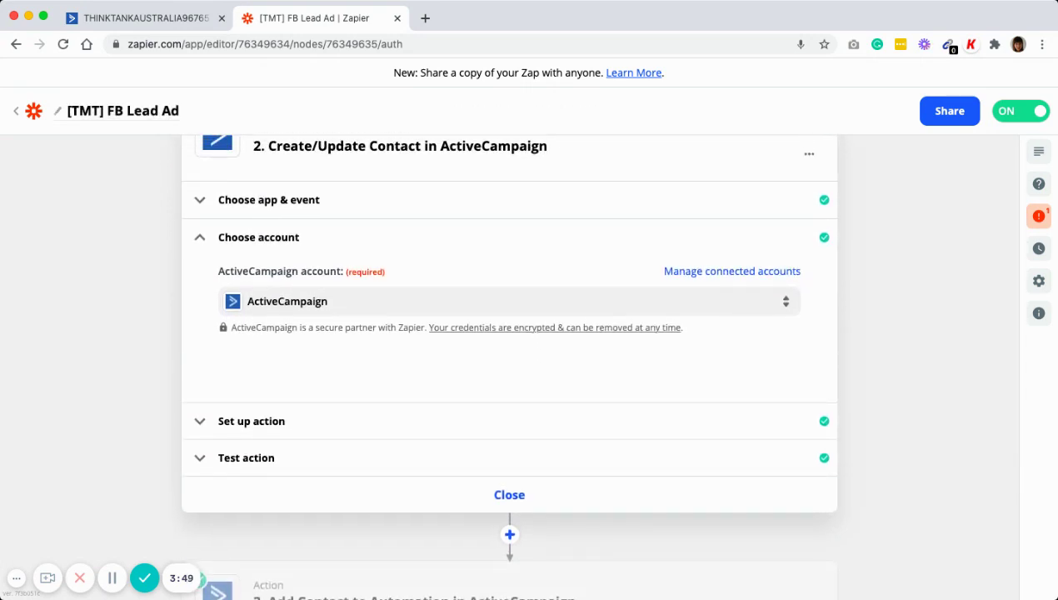
scroll(509, 364, "down", 2)
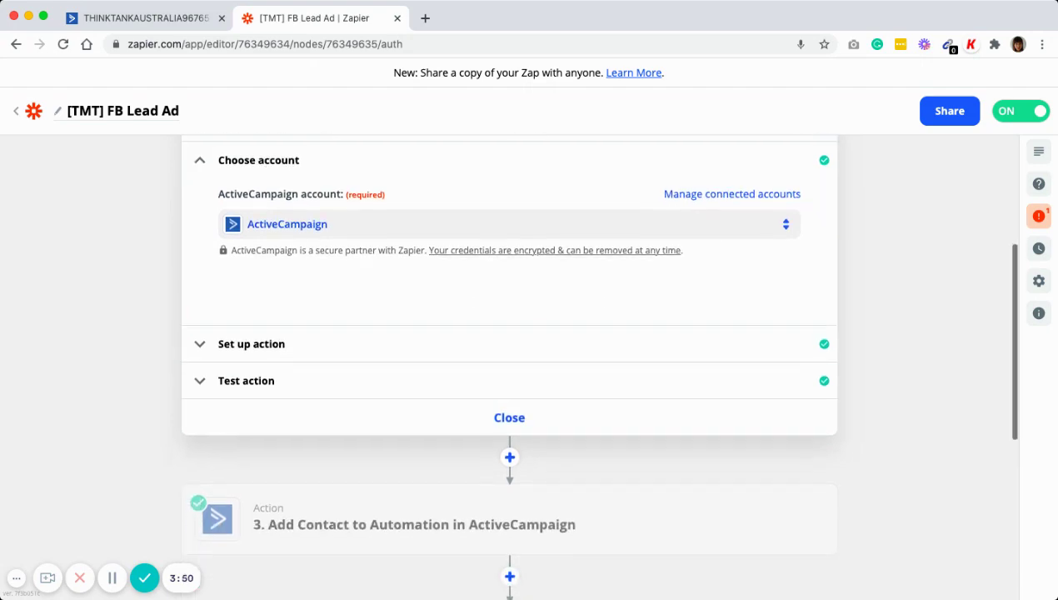
Open the Create/Update Contact action's setup, dismiss the error details, and check the contact list chosen for new leads.
scroll(509, 364, "down", 1)
left_click(251, 342)
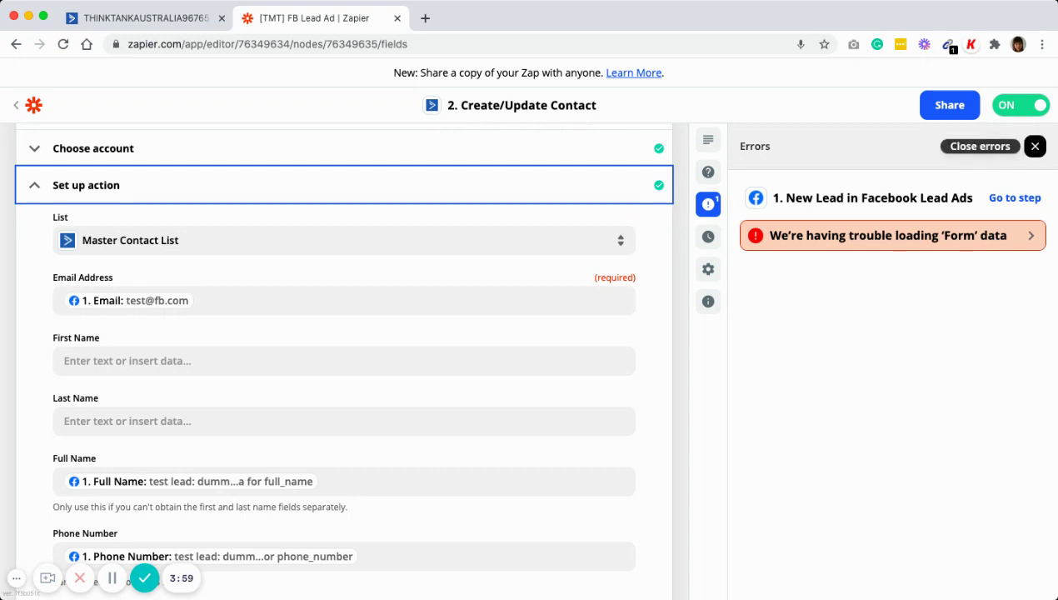
left_click(1035, 145)
scroll(505, 359, "down", 1)
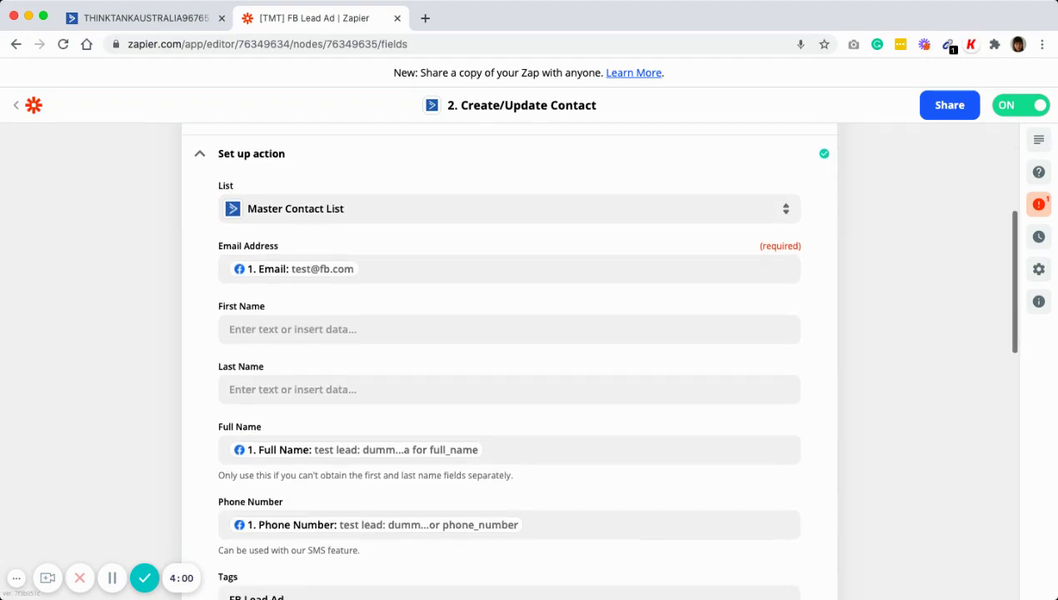
scroll(509, 358, "up", 1)
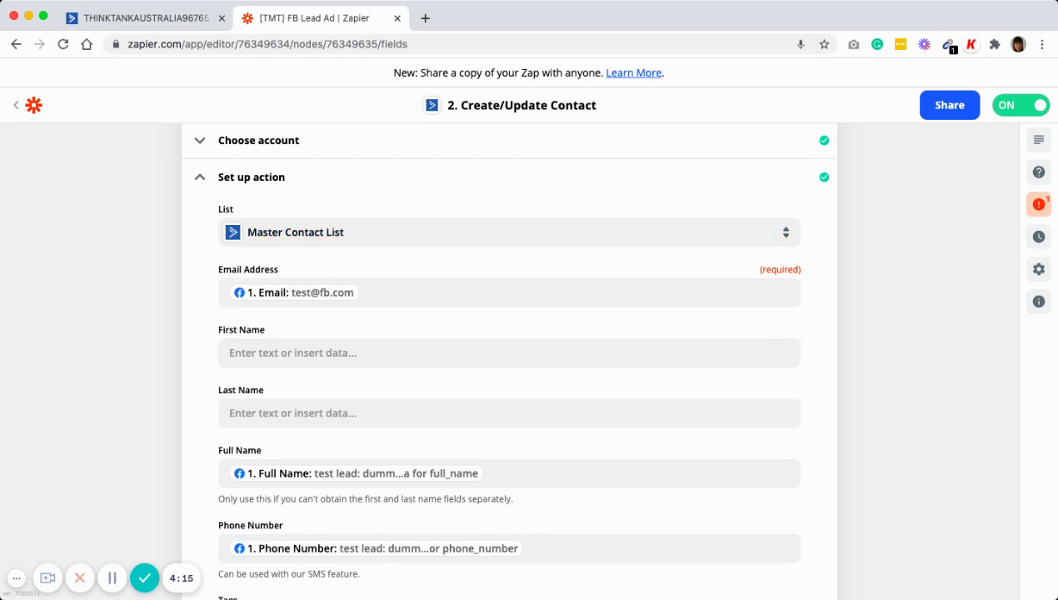
Check the lead data available for the Email Address field, then review the Full Name, Phone Number and Tags entries.
left_click(509, 293)
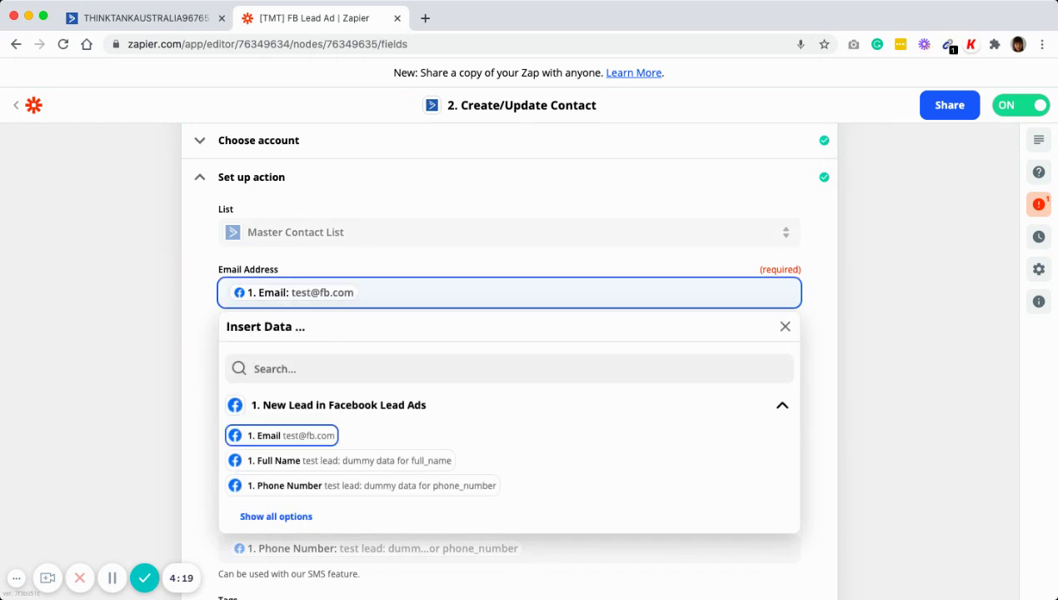
key("Escape")
scroll(510, 359, "down", 2)
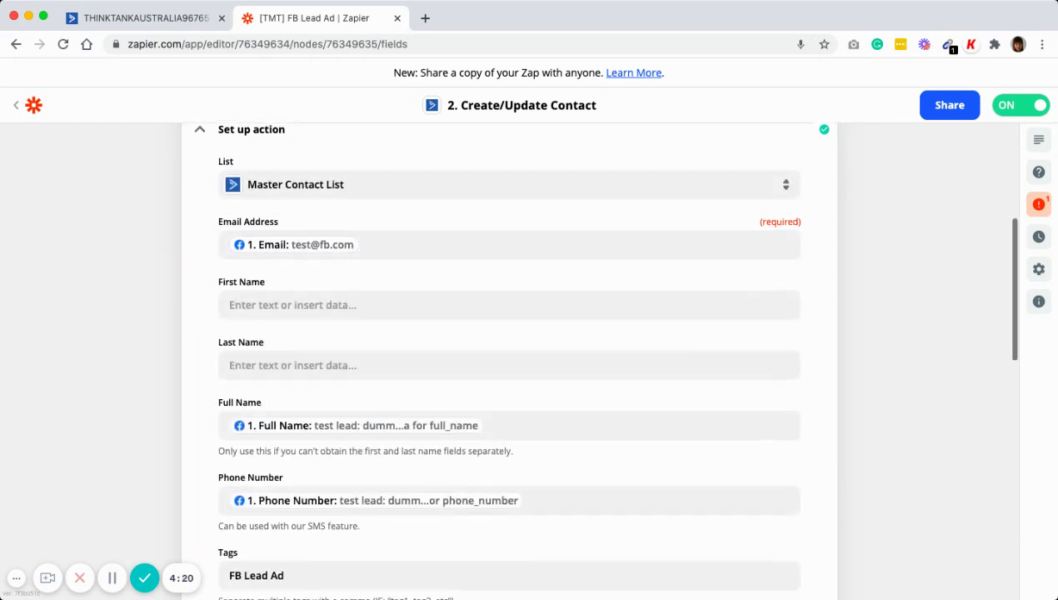
scroll(509, 358, "down", 2)
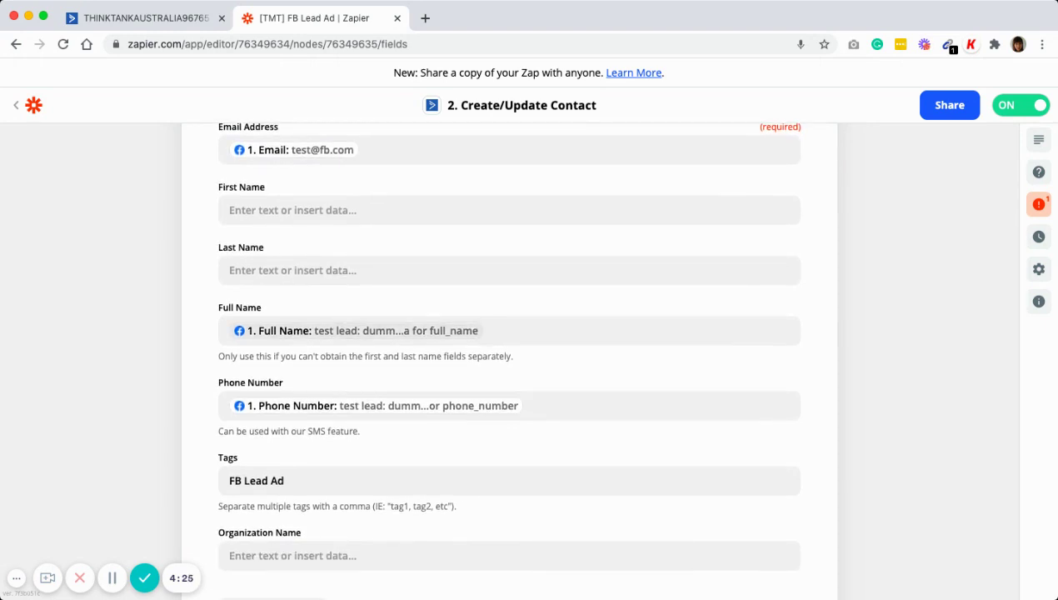
scroll(508, 358, "down", 1)
scroll(508, 359, "down", 1)
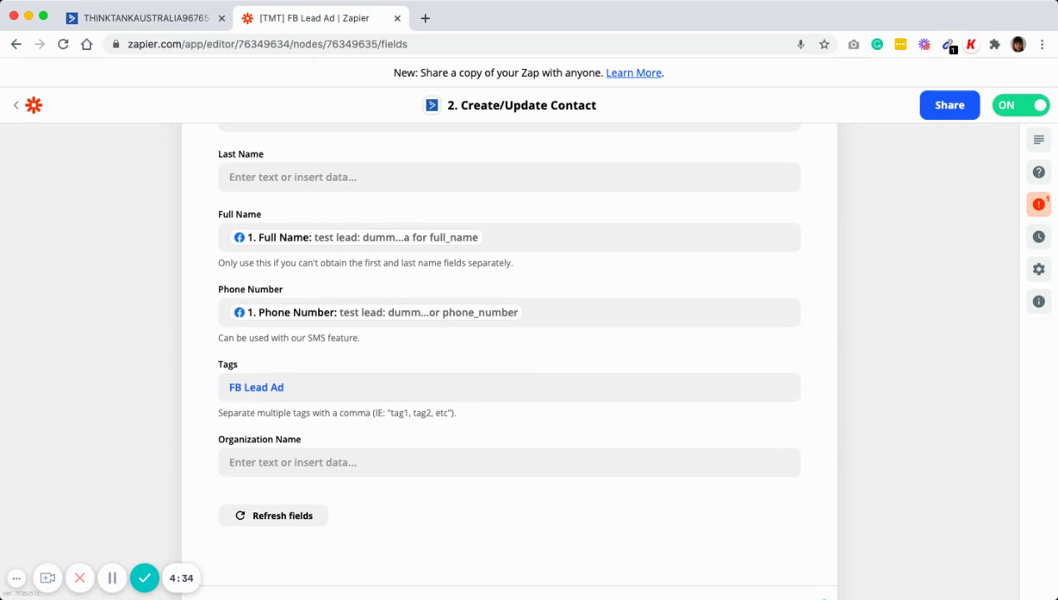
scroll(509, 358, "down", 4)
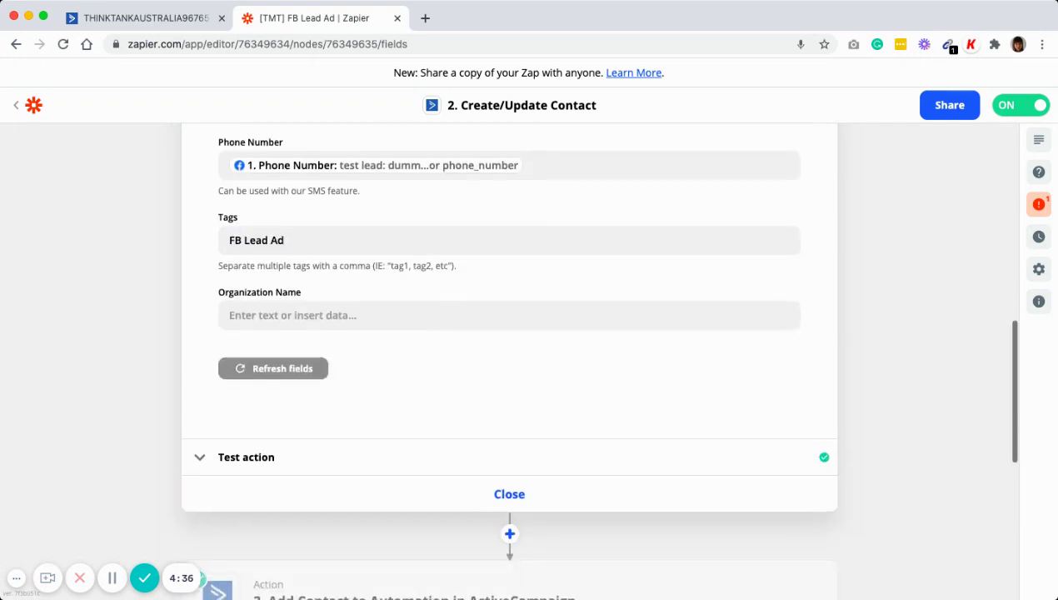
Close the Create/Update Contact action, dismiss the error details, and return to the Add Contact to Automation action in the Zap.
scroll(509, 359, "down", 4)
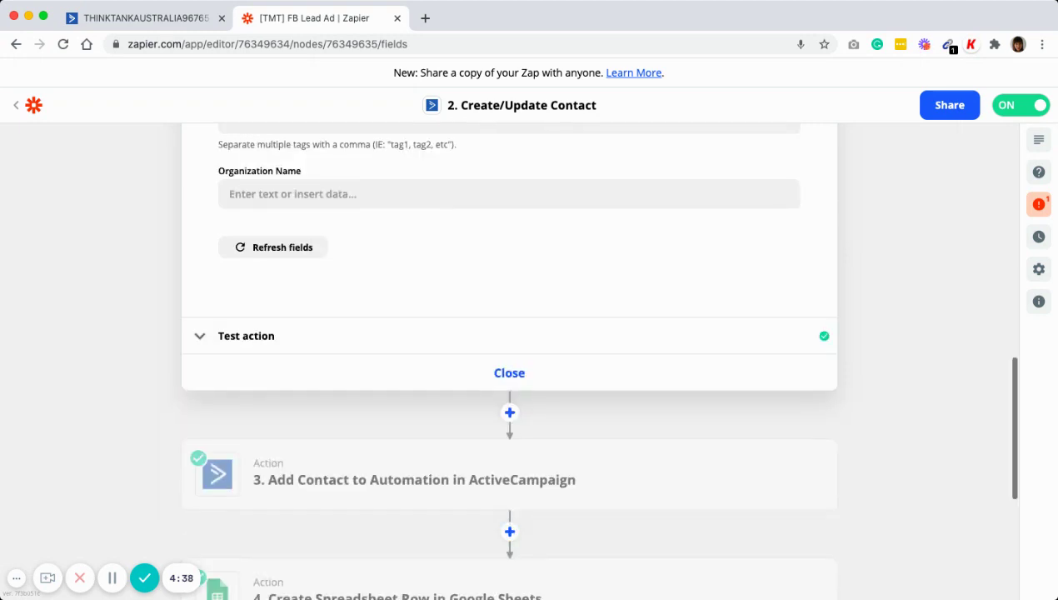
left_click(509, 325)
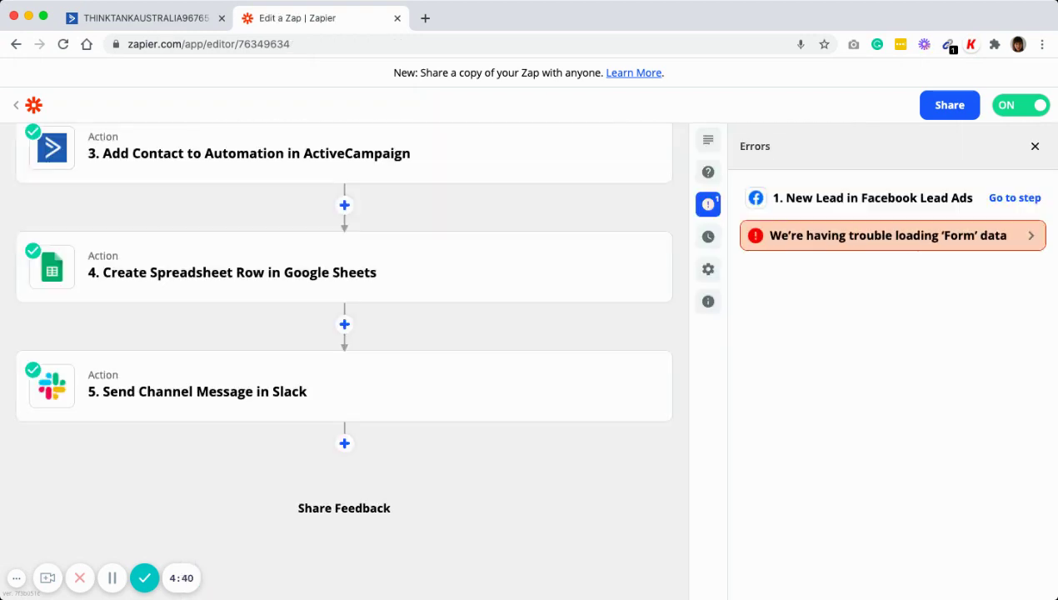
left_click(1035, 146)
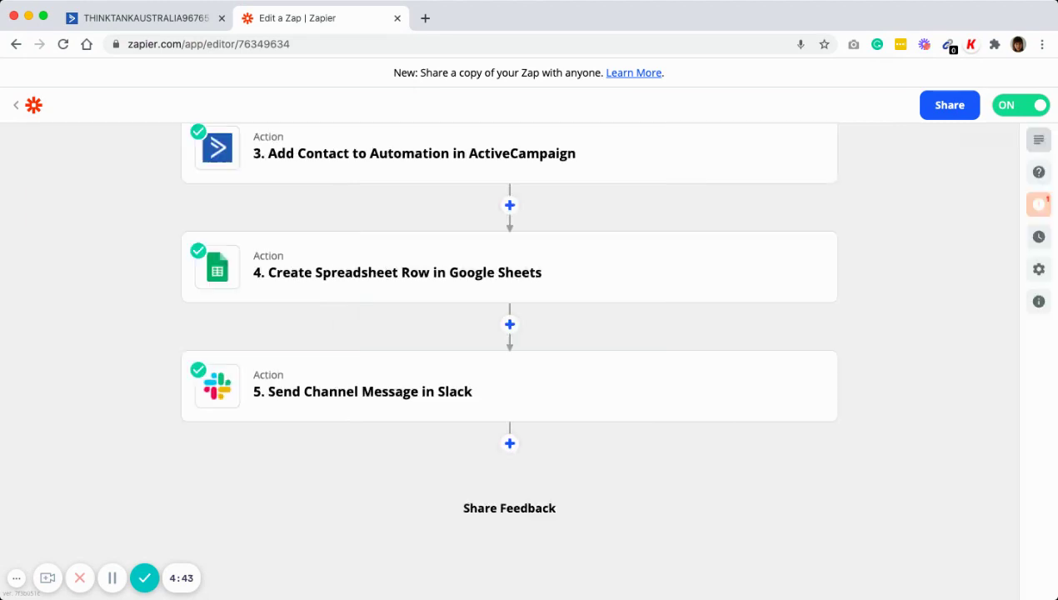
scroll(509, 275, "up", 2)
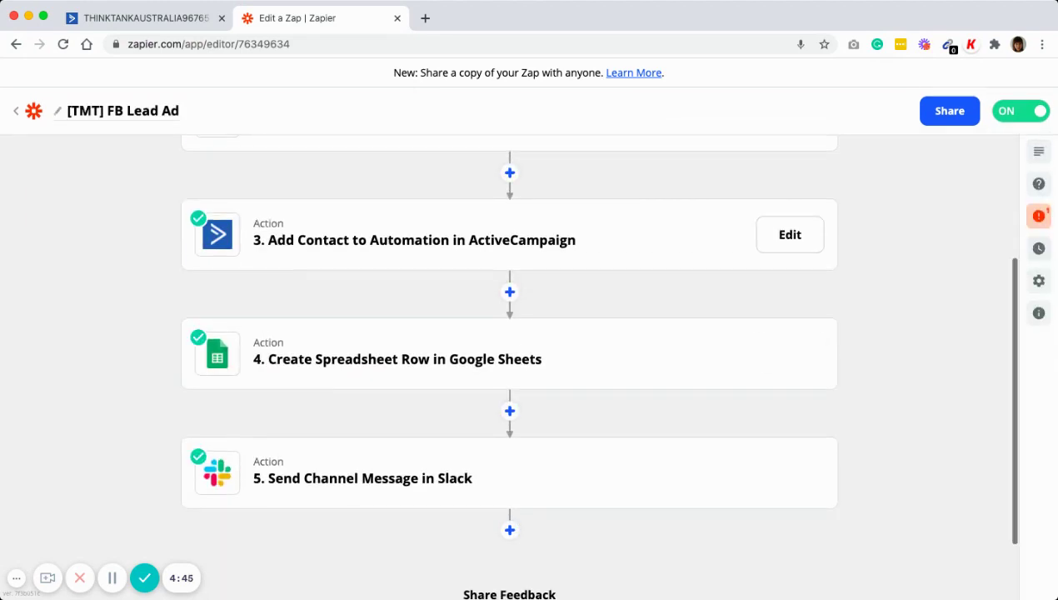
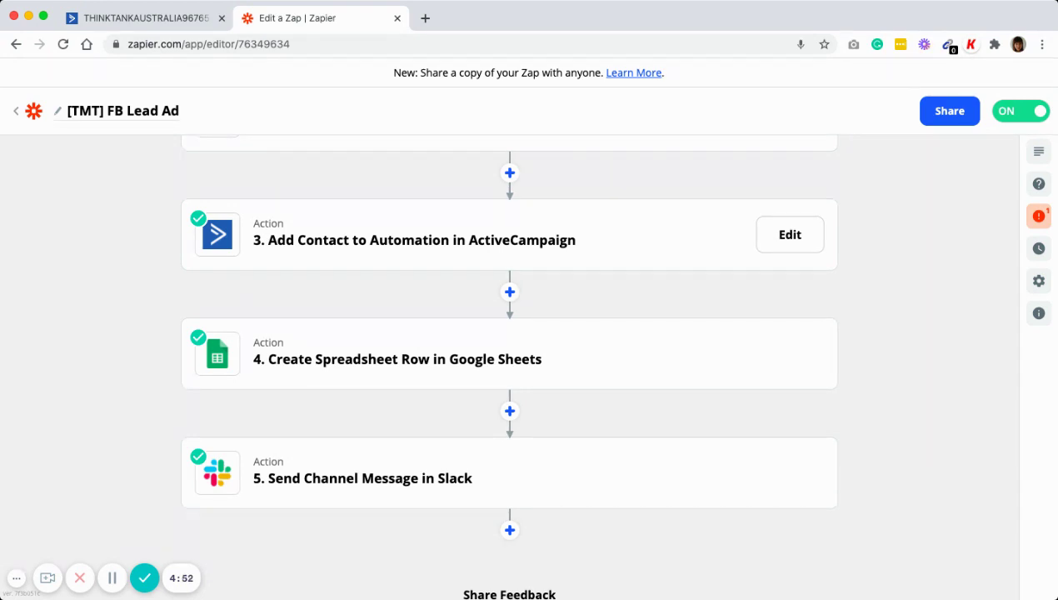
Open the Add Contact to Automation action, review its automation, contact type and Subscriber Email data, and close it.
left_click(790, 235)
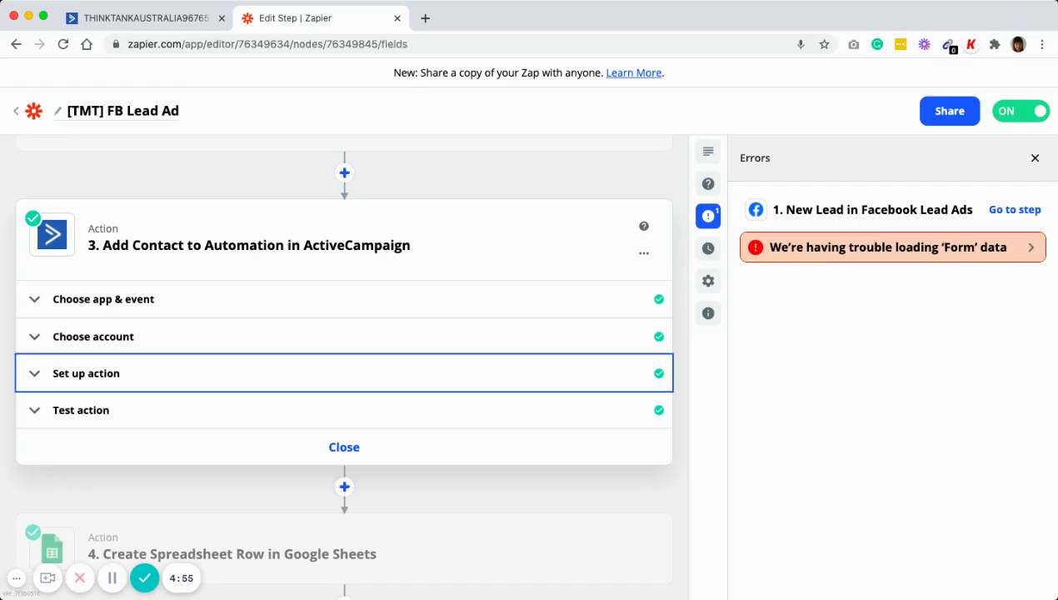
scroll(344, 367, "down", 1)
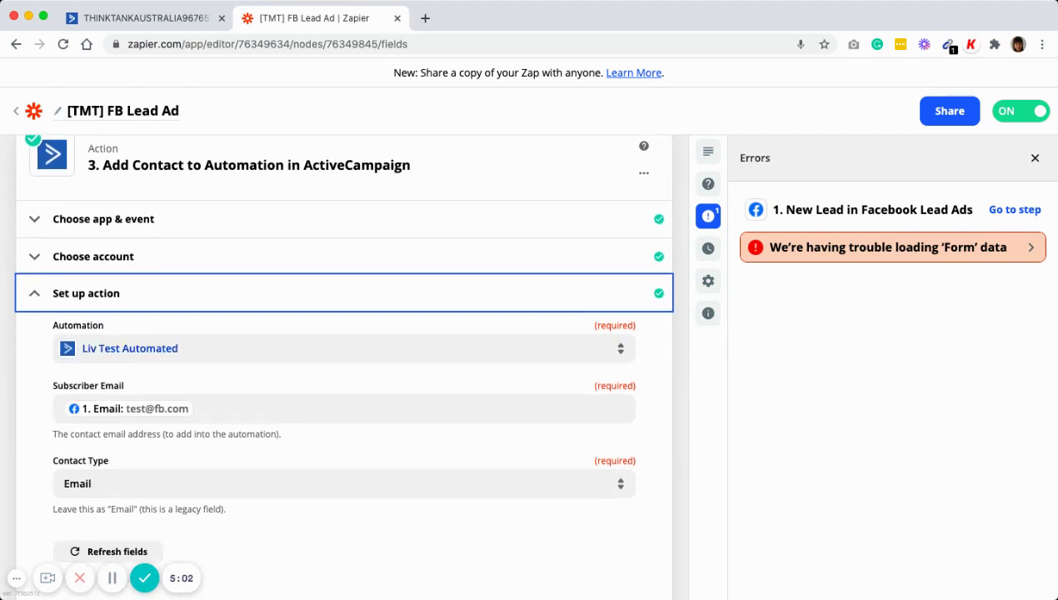
scroll(344, 349, "down", 2)
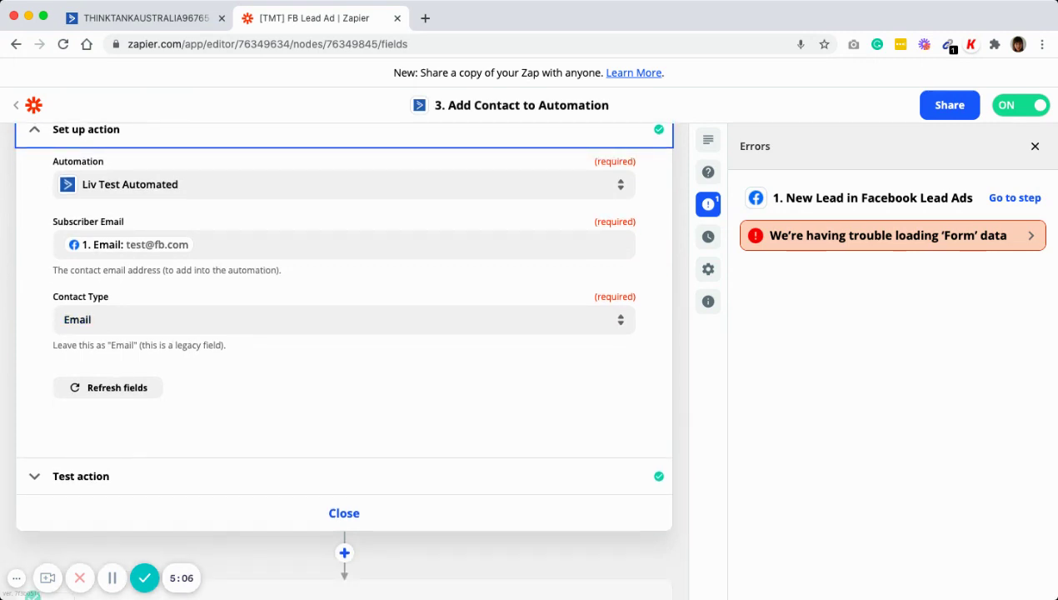
left_click(334, 245)
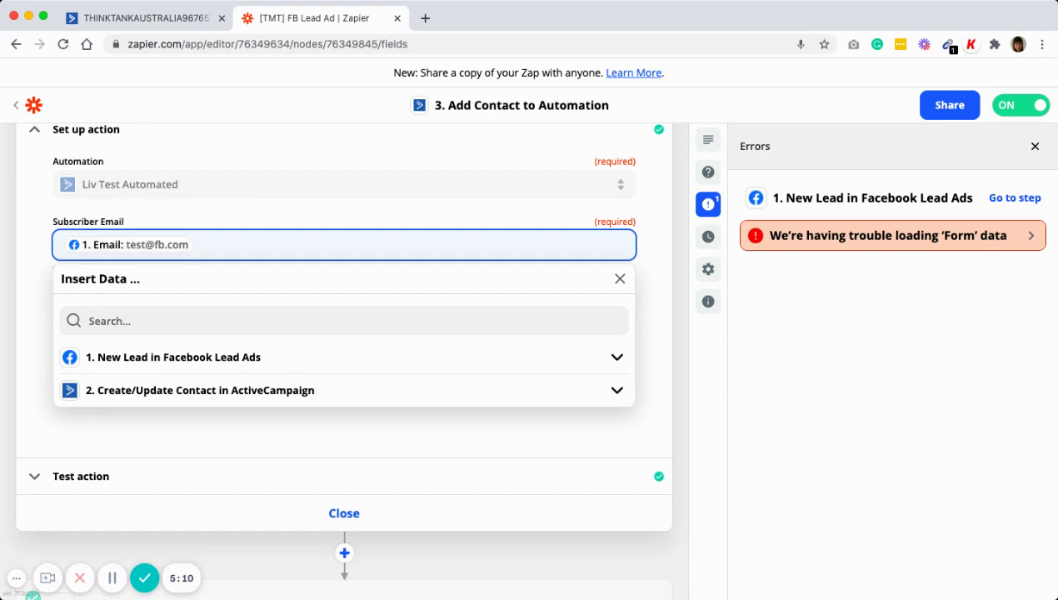
left_click(344, 512)
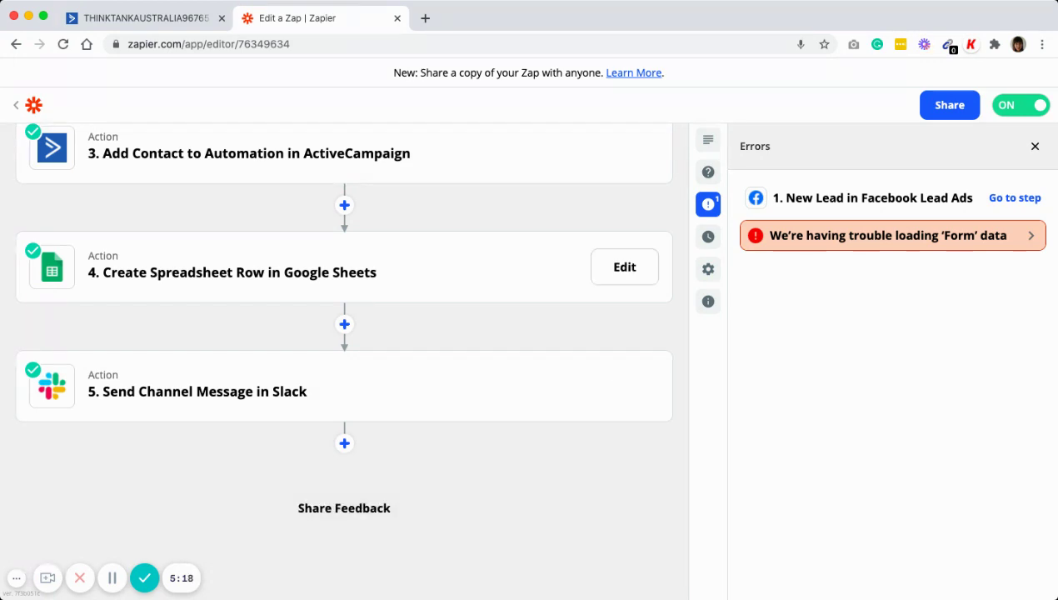
Open the Create Spreadsheet Row action and check its app, action event and connected Google Sheets account.
left_click(344, 270)
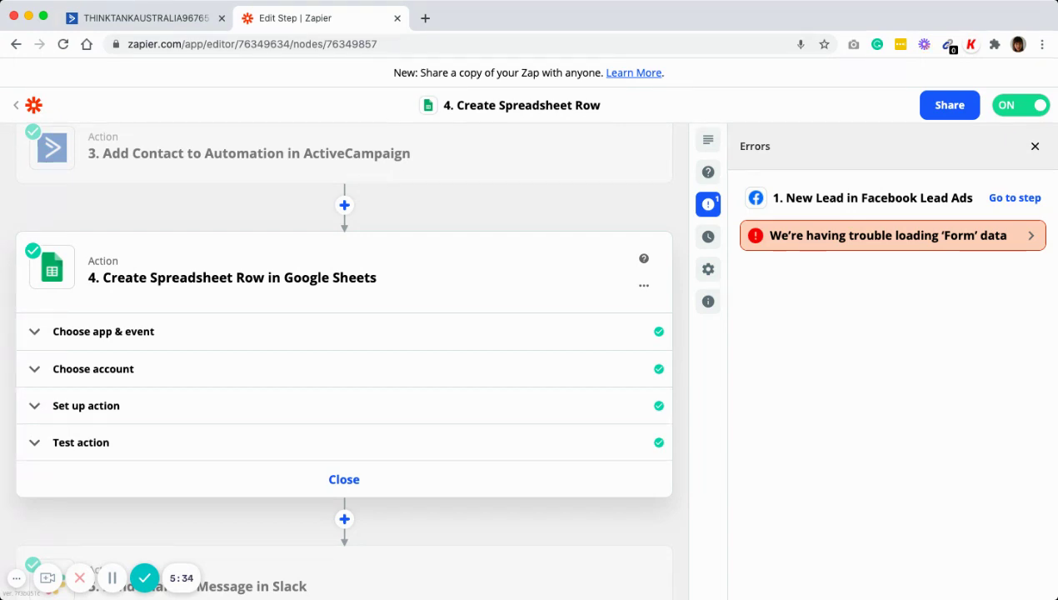
scroll(345, 359, "down", 1)
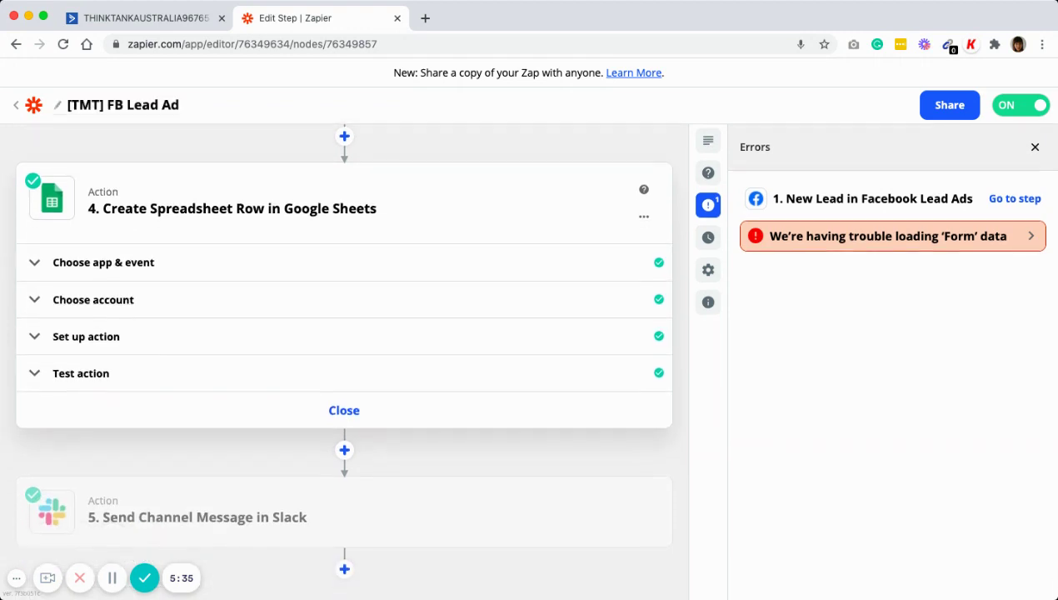
left_click(104, 274)
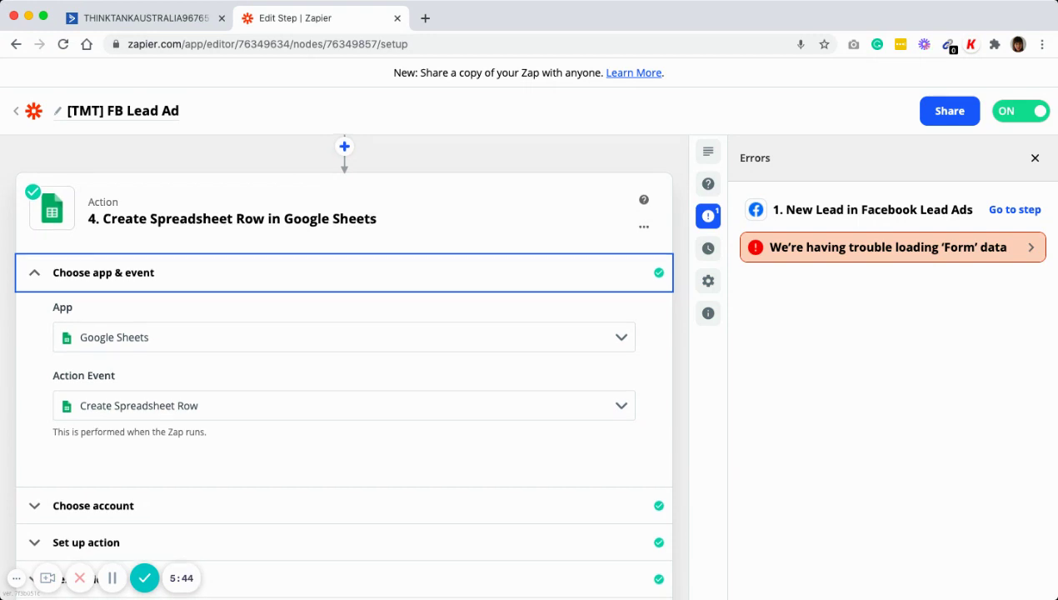
scroll(344, 375, "down", 2)
left_click(94, 378)
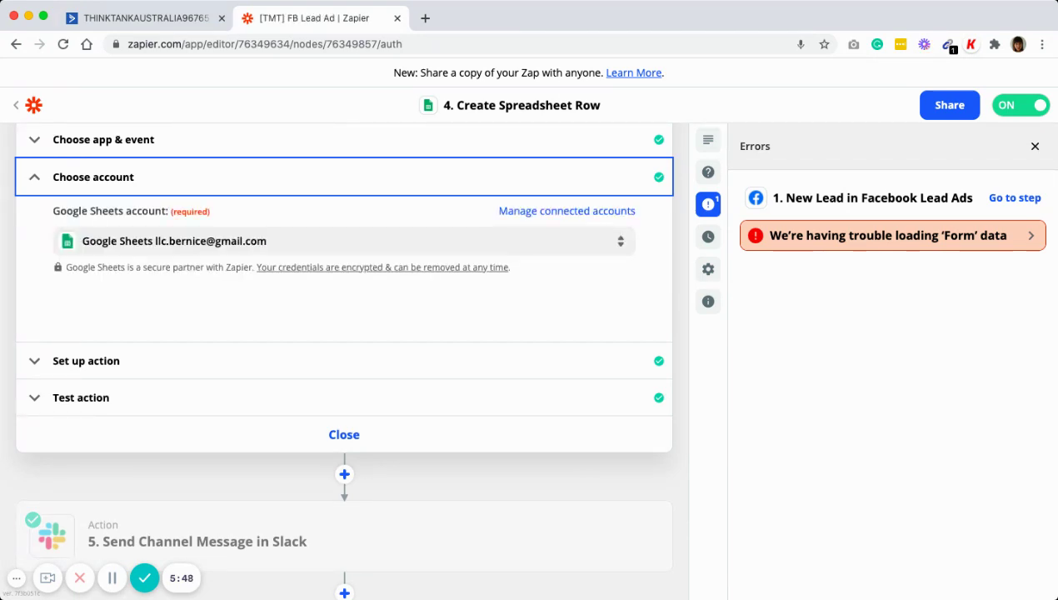
Review the spreadsheet, worksheet and Name, Contact and Email mappings in the Google Sheets action's setup, and close the action.
left_click(86, 361)
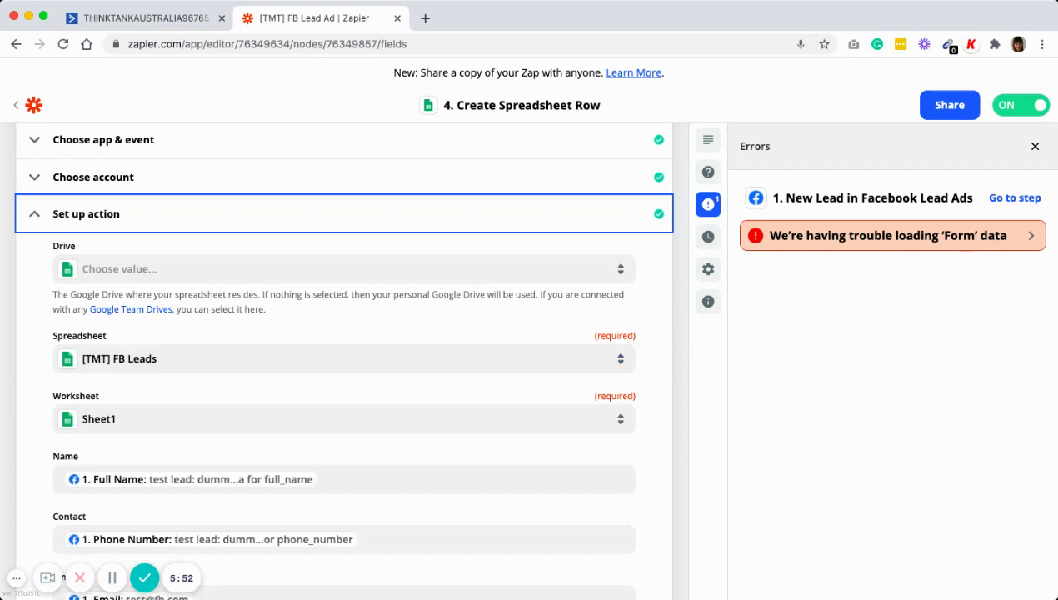
scroll(344, 359, "down", 1)
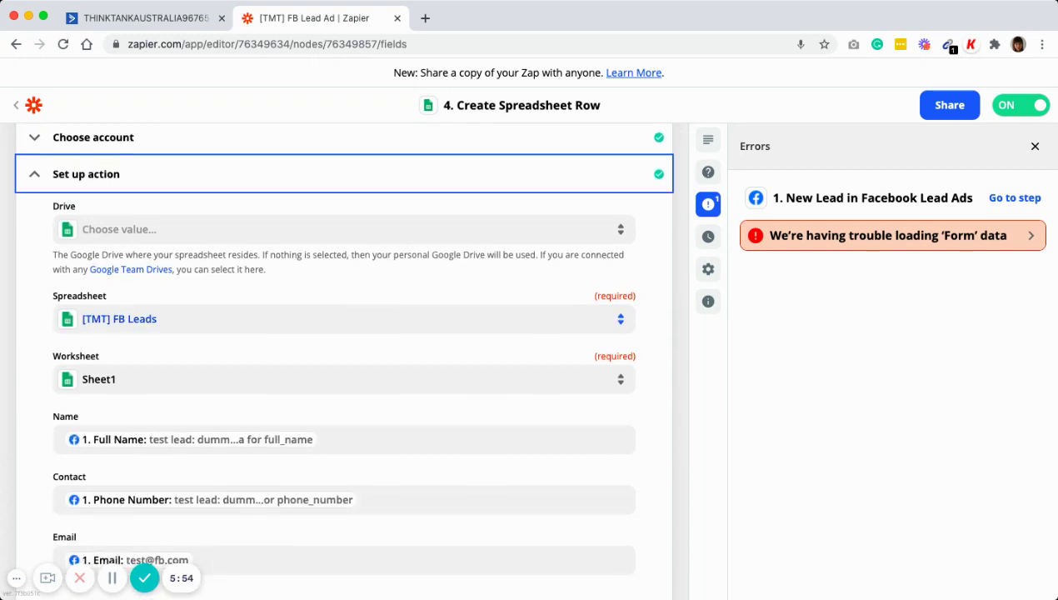
scroll(344, 358, "down", 1)
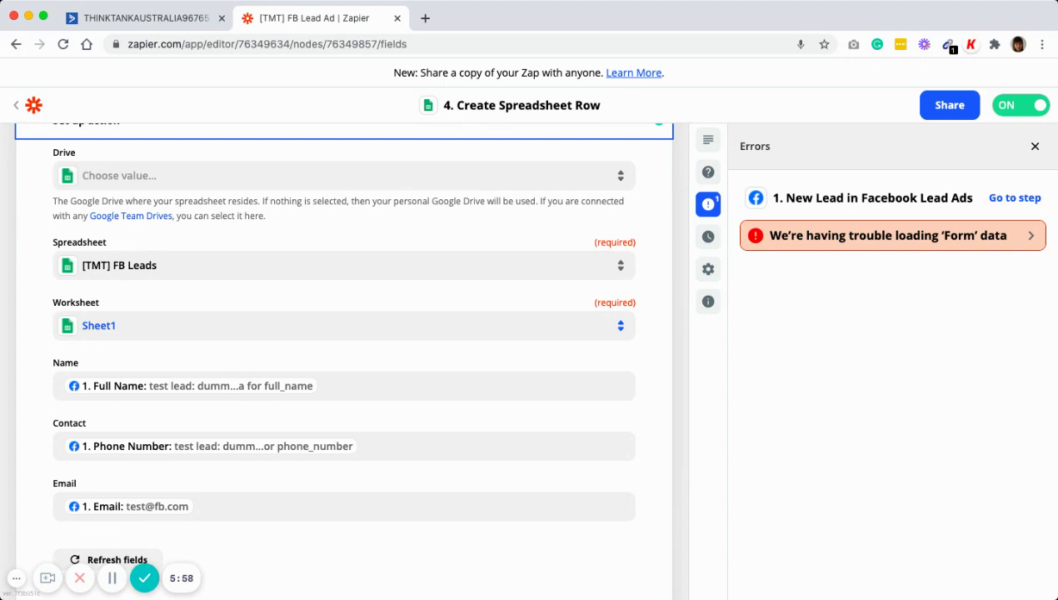
scroll(345, 334, "down", 1)
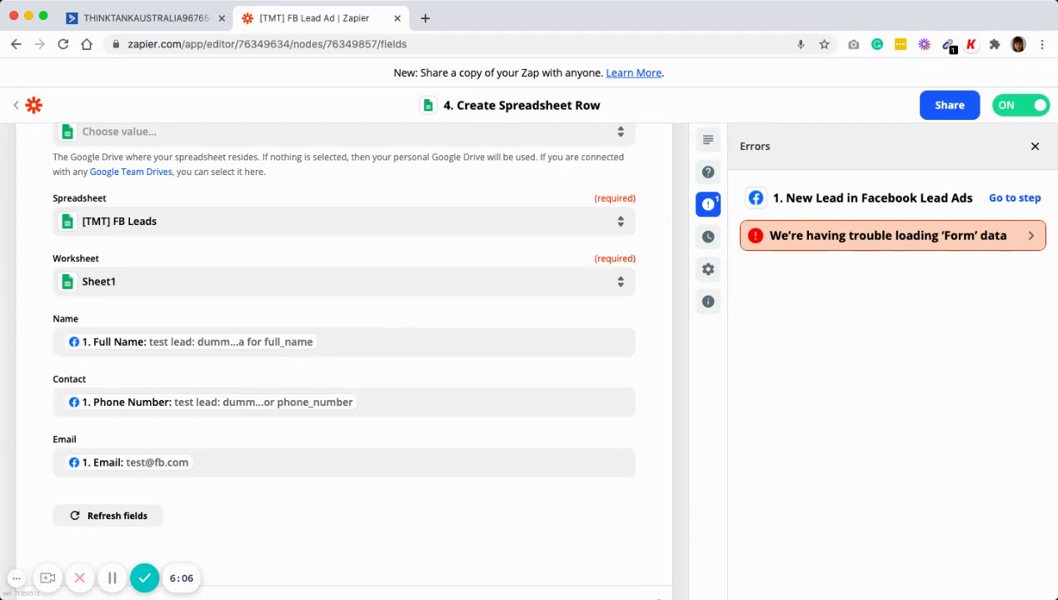
scroll(345, 358, "down", 1)
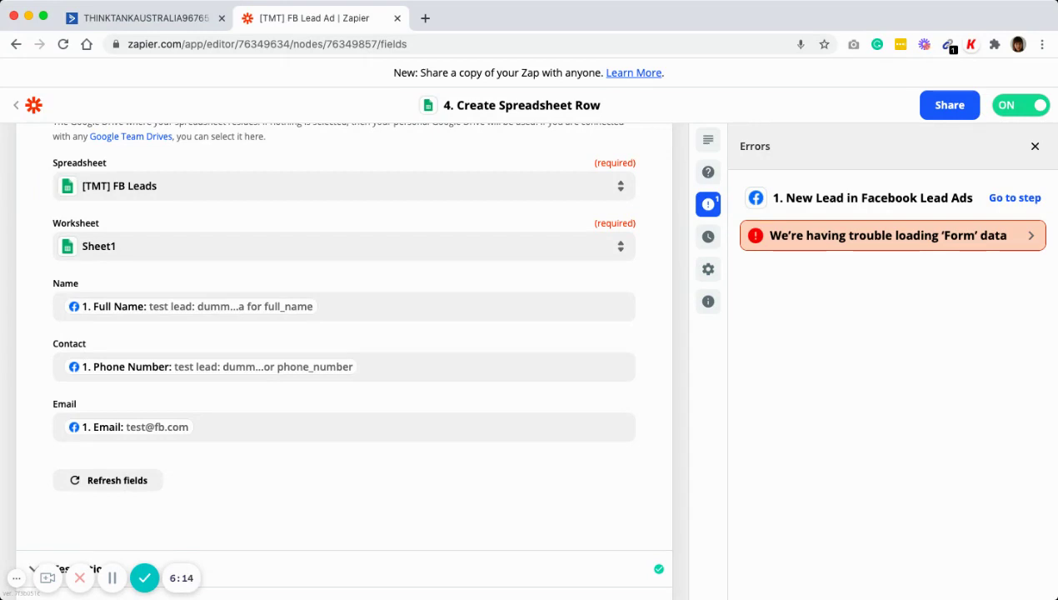
scroll(343, 358, "down", 4)
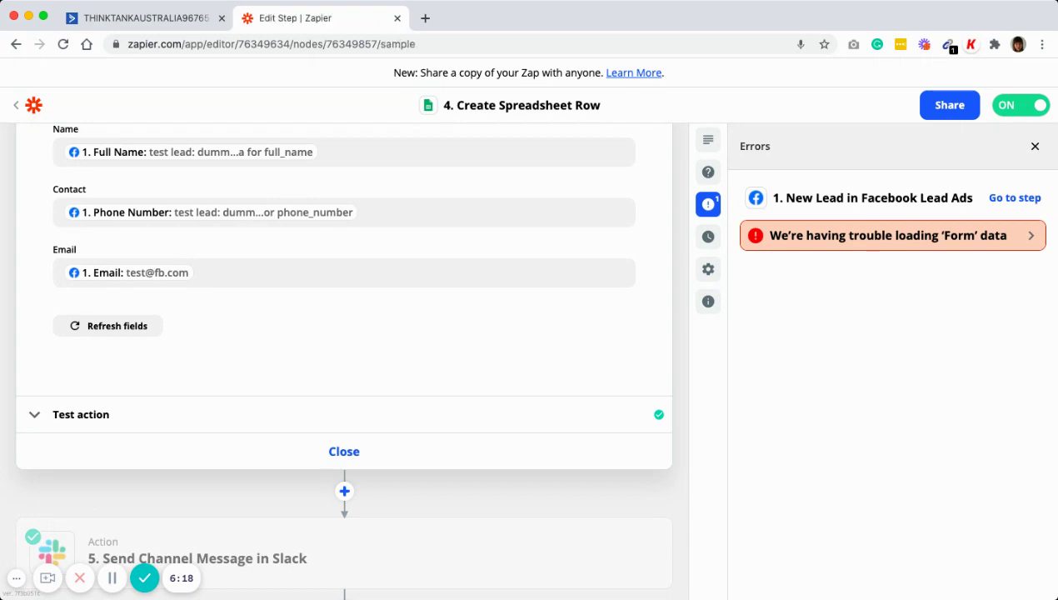
left_click(343, 415)
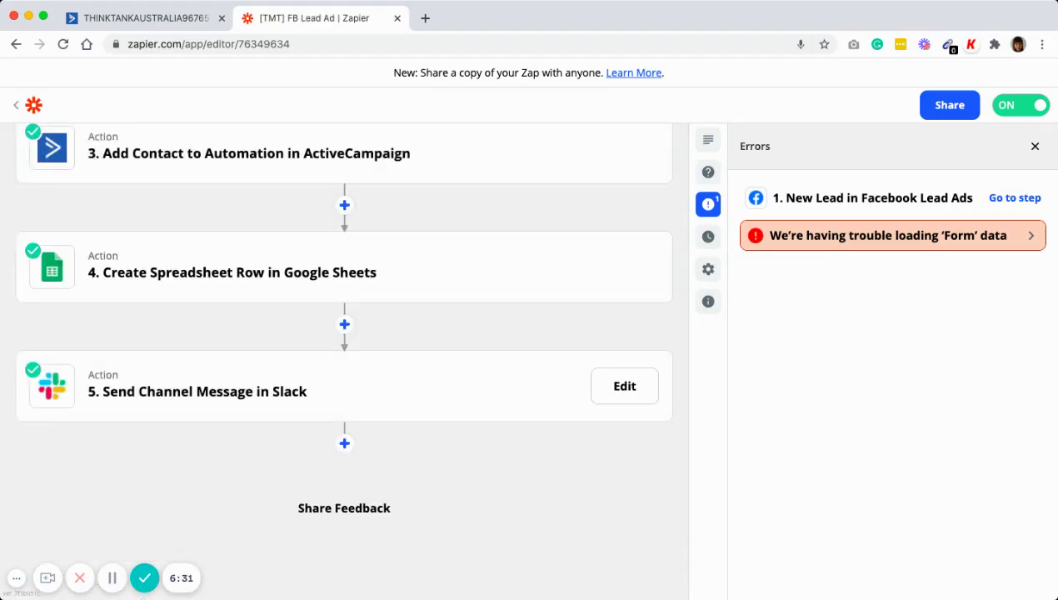
Open the Send Channel Message action and check its app, action event and connected Slack account.
left_click(624, 386)
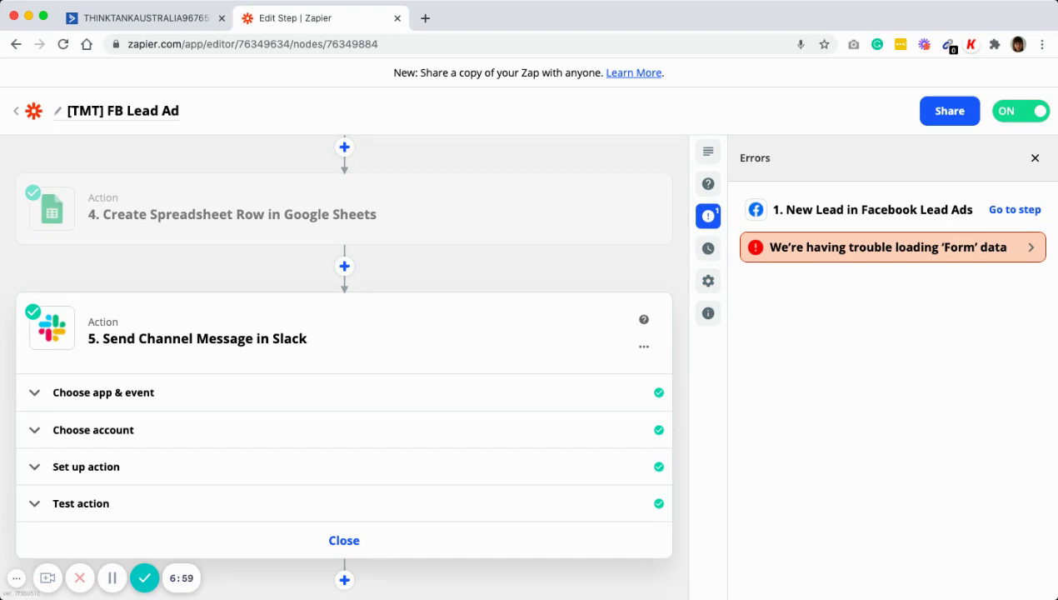
left_click(103, 393)
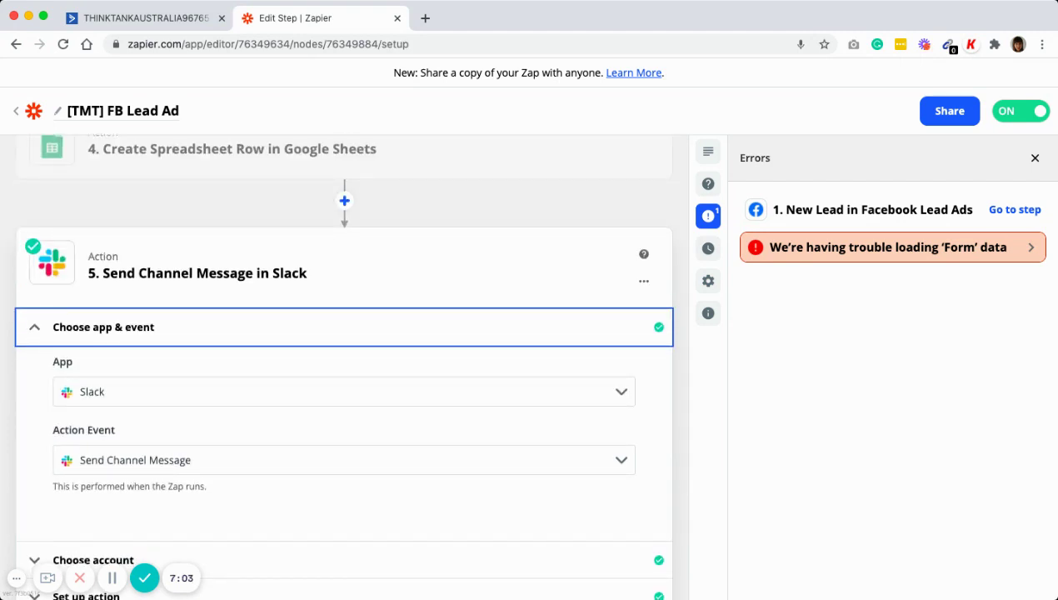
scroll(345, 366, "down", 1)
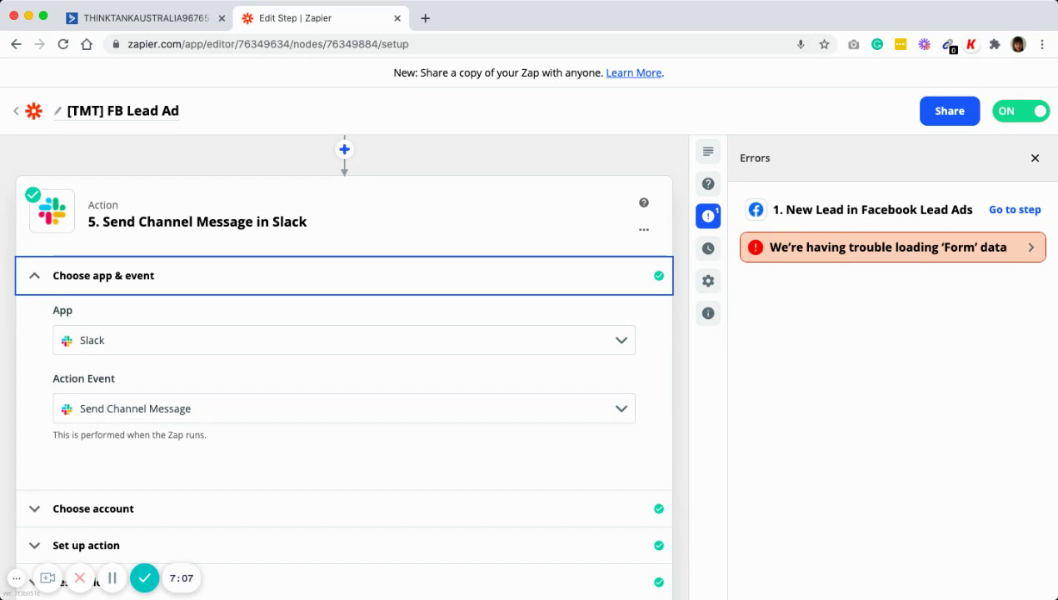
scroll(344, 358, "down", 3)
scroll(344, 358, "down", 3)
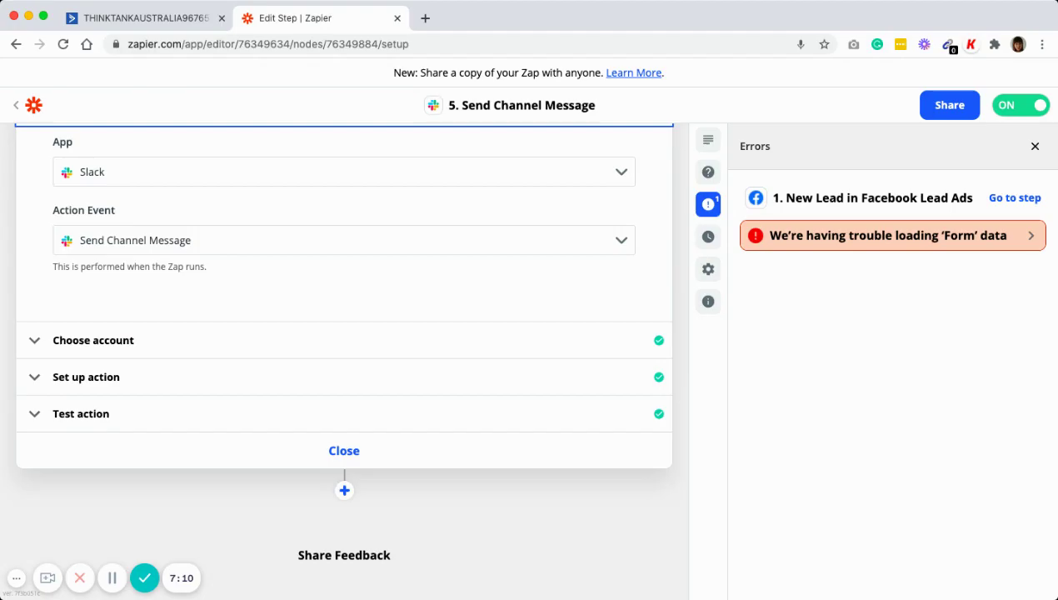
left_click(94, 340)
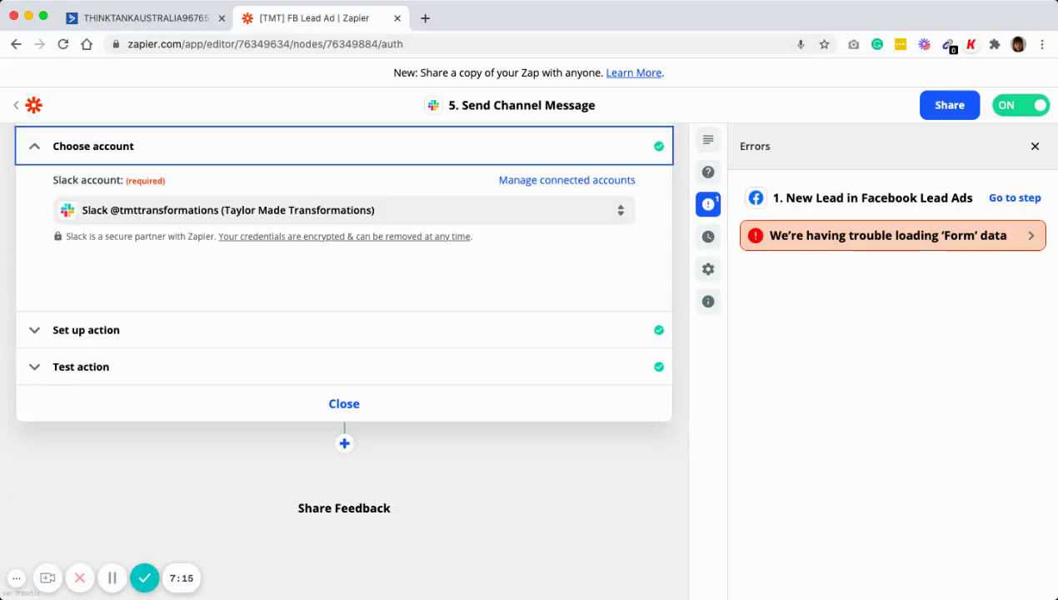
Open the Slack action's setup and enter "New FB Lead:" as the first line of the message text.
left_click(86, 330)
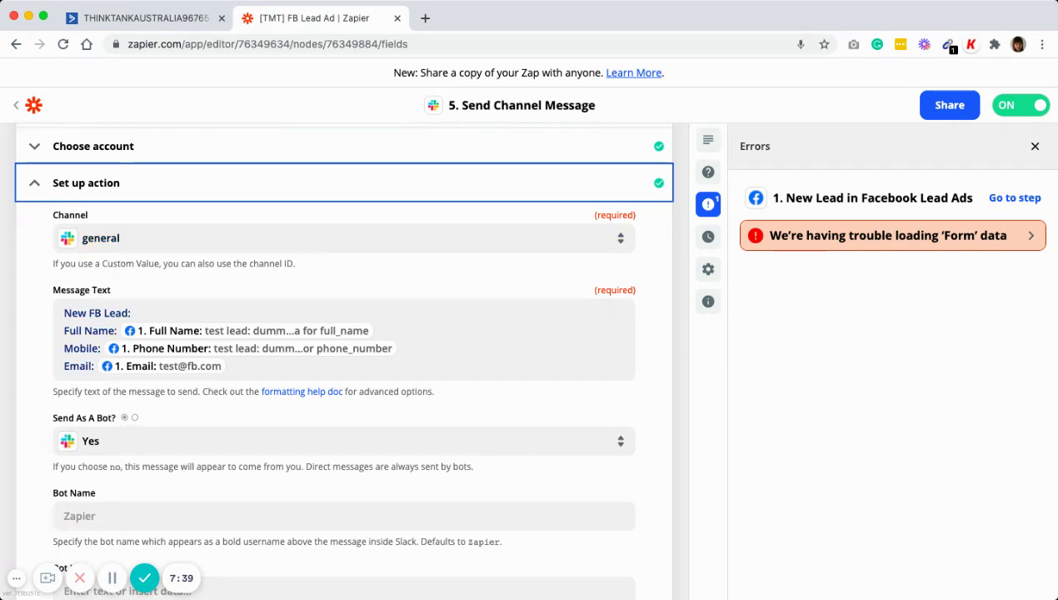
left_click(132, 313)
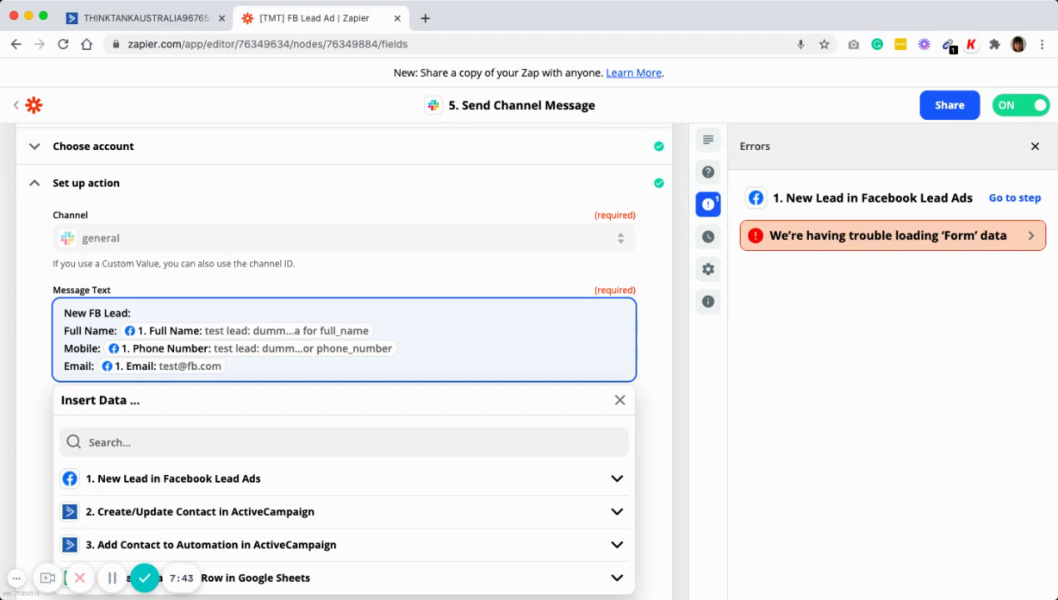
key("BackSpace")
type(":")
key("shift+Home")
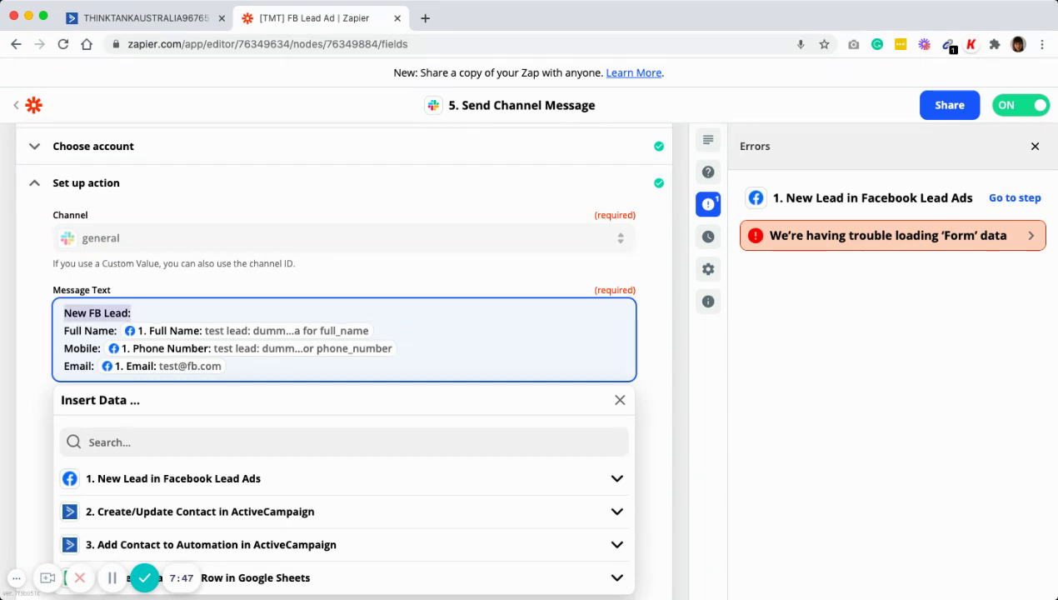
type("New FB Lead:")
Review the Full Name, Mobile and Email lines of the message text and check the Facebook lead data available for insertion.
left_click(64, 330)
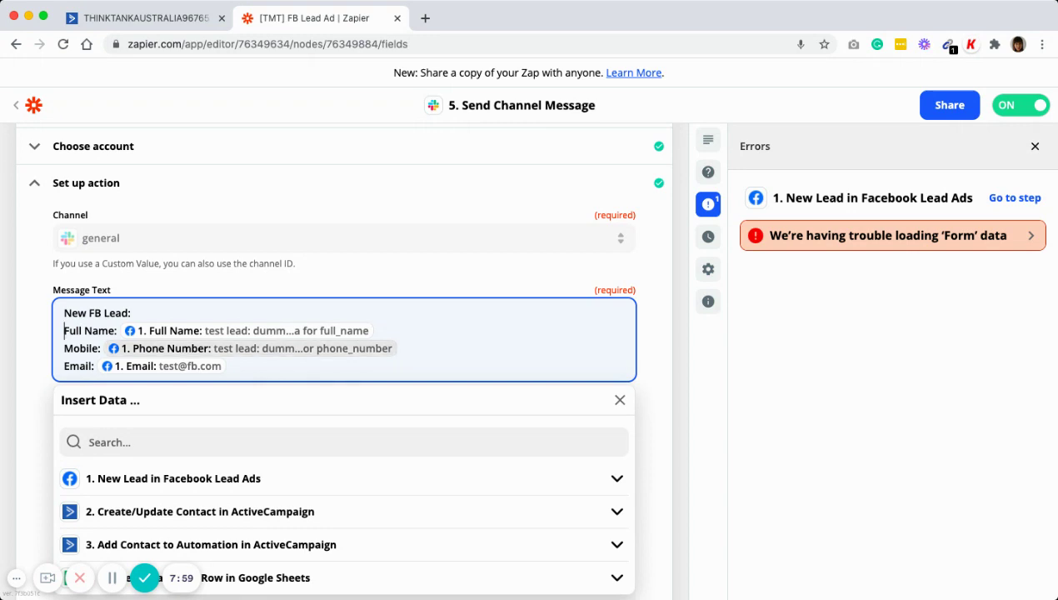
left_click(228, 366)
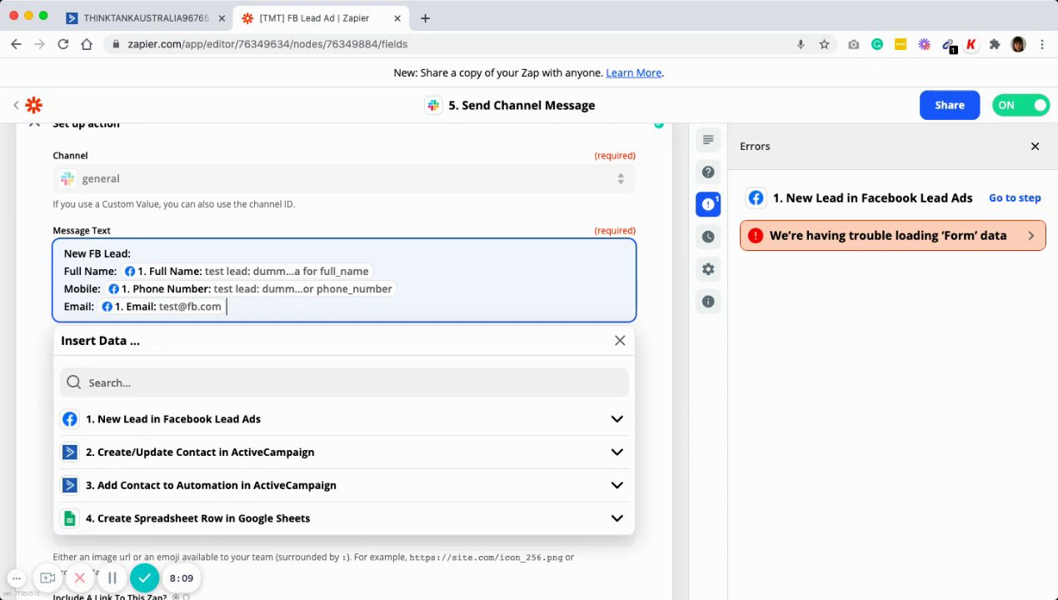
left_click(173, 418)
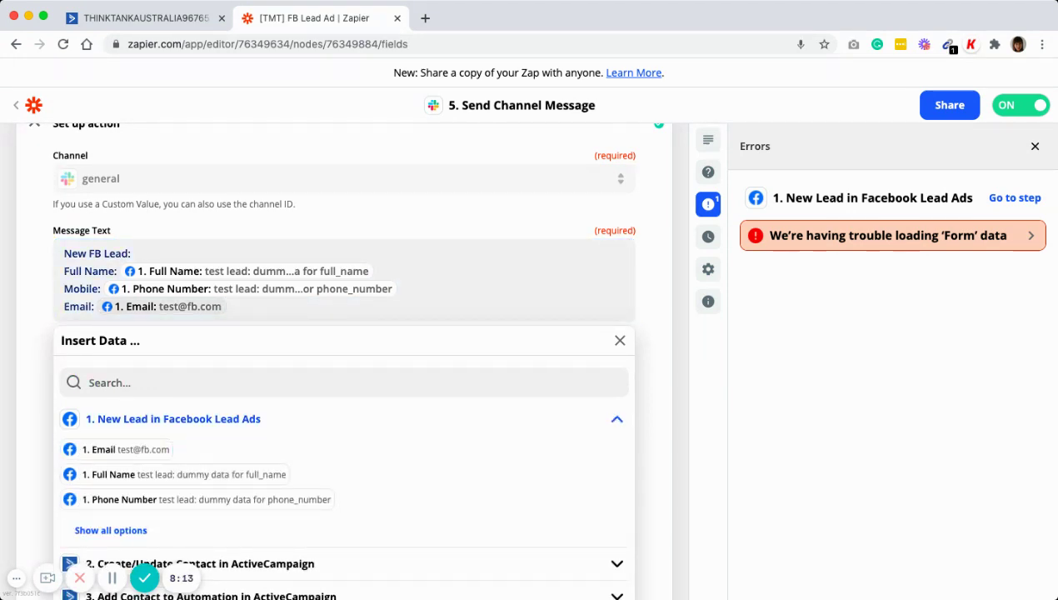
left_click(239, 306)
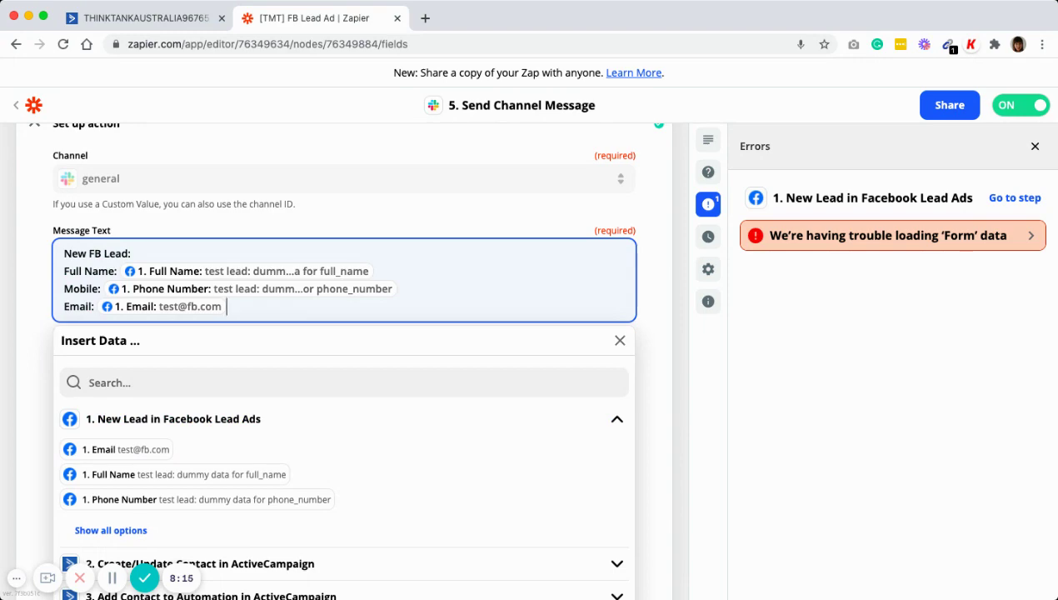
left_click(620, 340)
Review the remaining Slack message options and continue to the action's test with them unchanged.
scroll(344, 359, "down", 1)
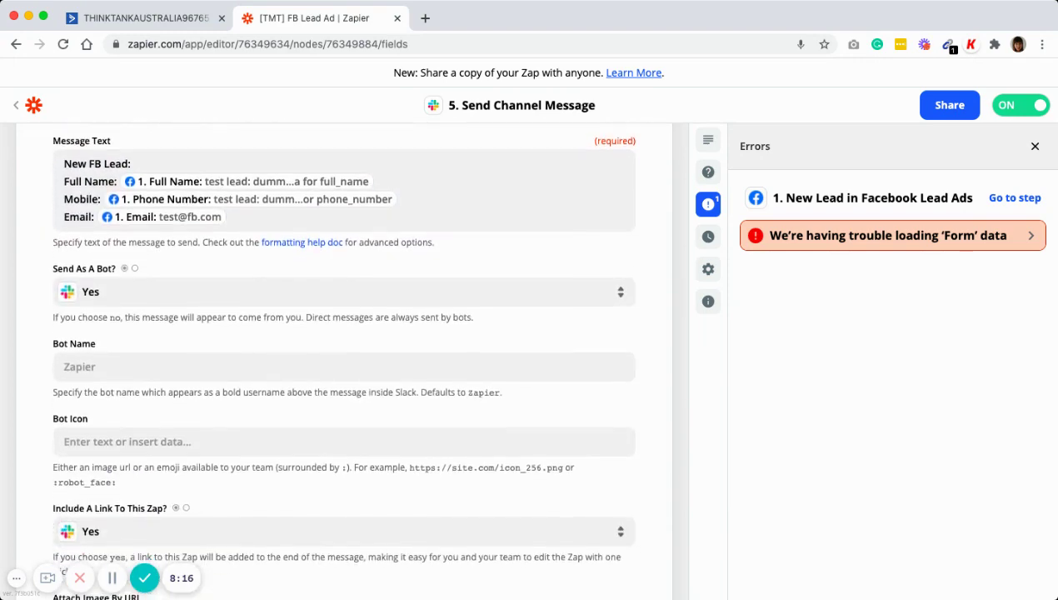
scroll(344, 358, "down", 5)
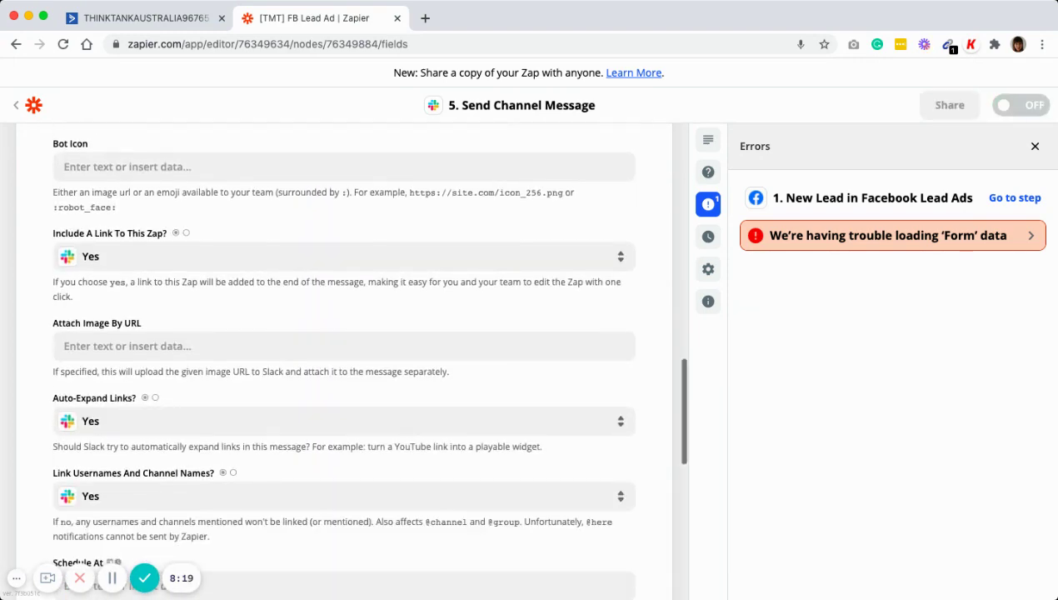
scroll(344, 358, "down", 2)
scroll(345, 359, "down", 6)
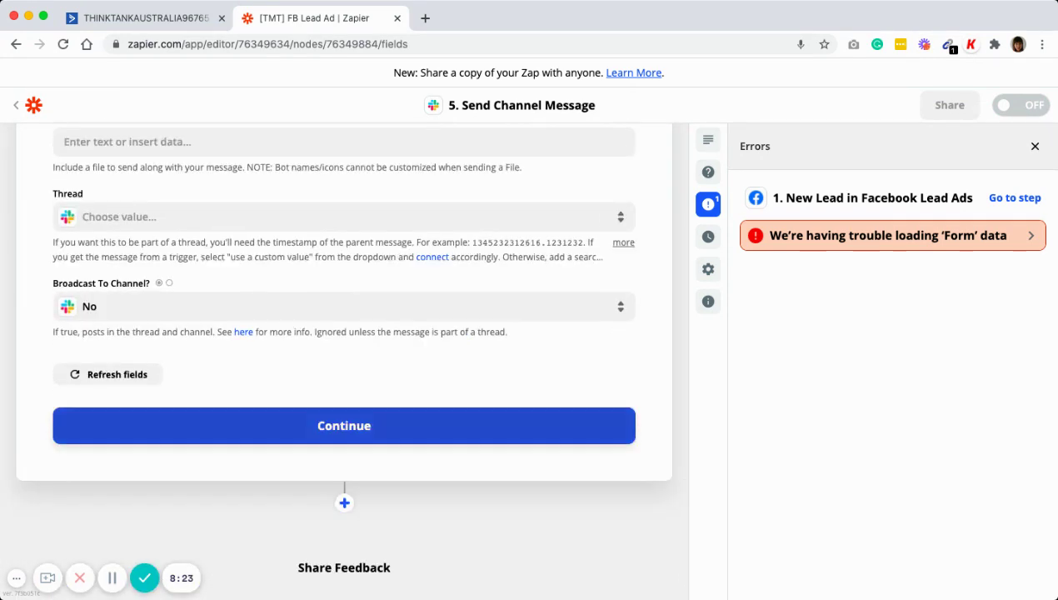
left_click(344, 426)
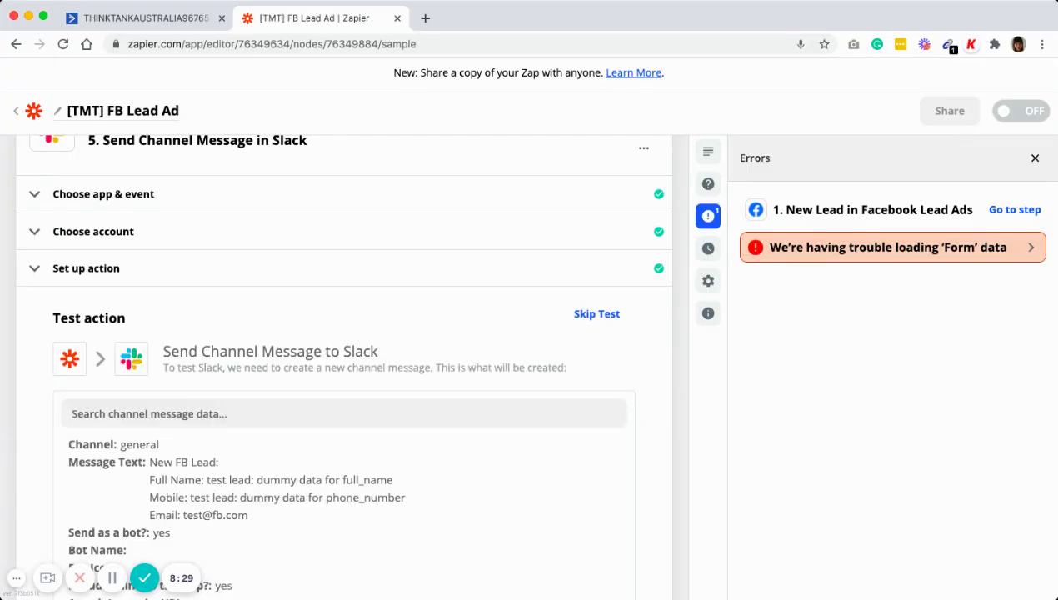
Skip the Slack message test and try to turn on the Zap.
left_click(597, 313)
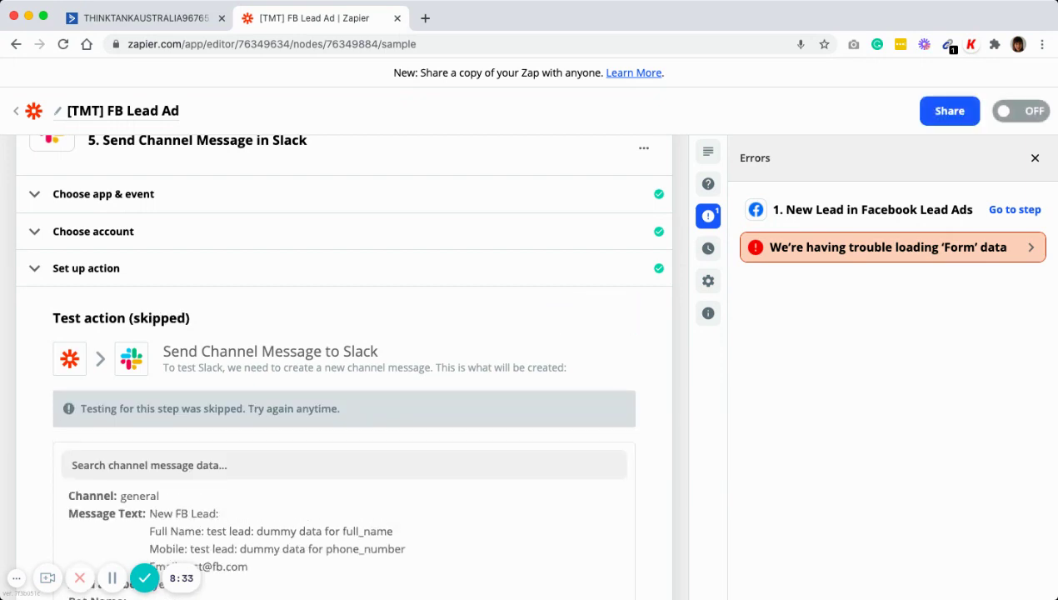
scroll(597, 312, "down", 7)
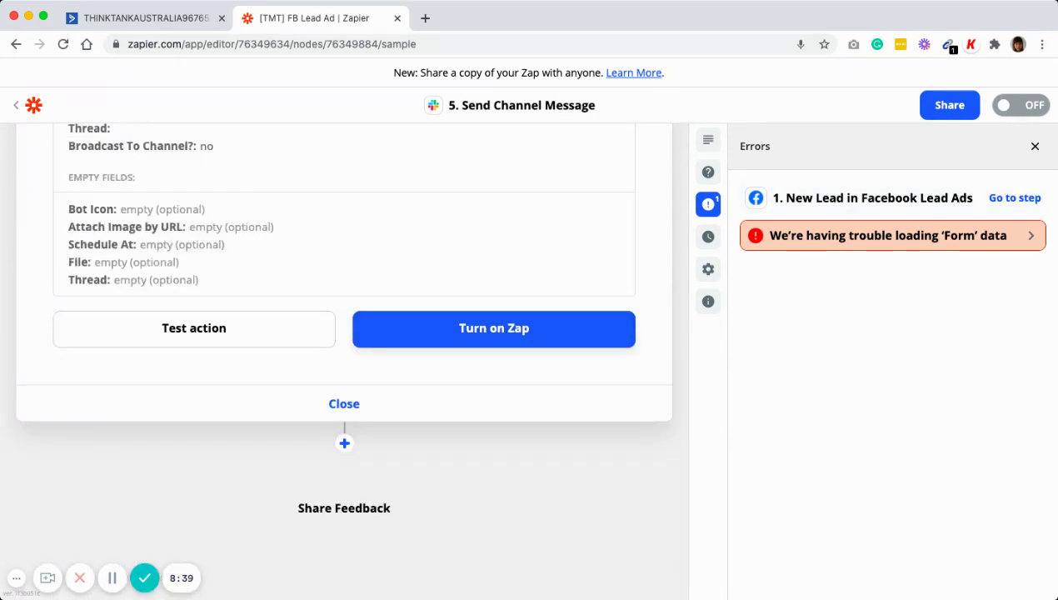
left_click(493, 329)
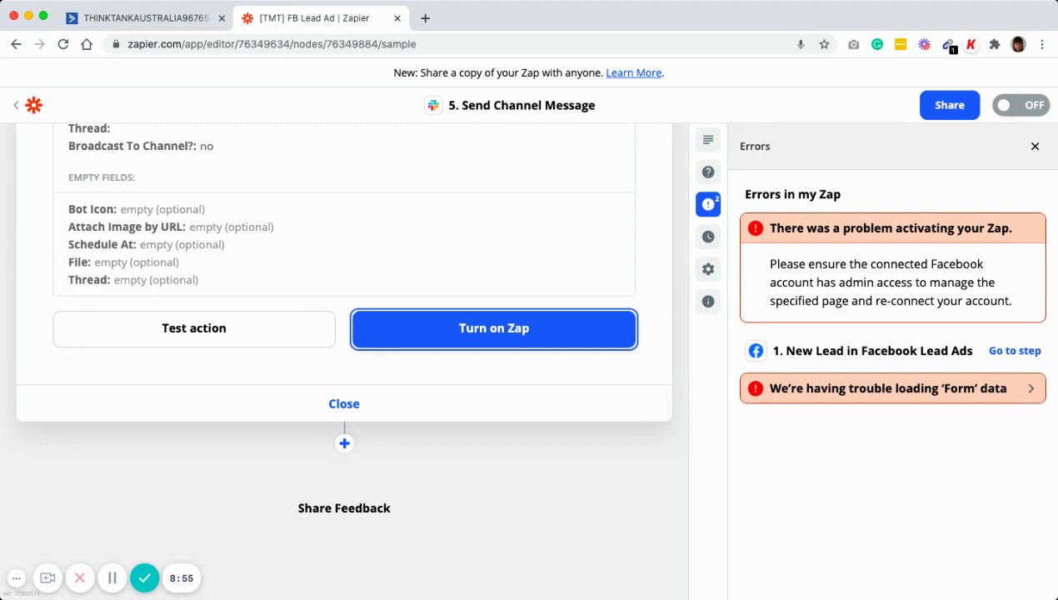
Review the Slack message's test data, check the tag list in ActiveCampaign, and return to the Zap in Zapier.
scroll(344, 358, "up", 10)
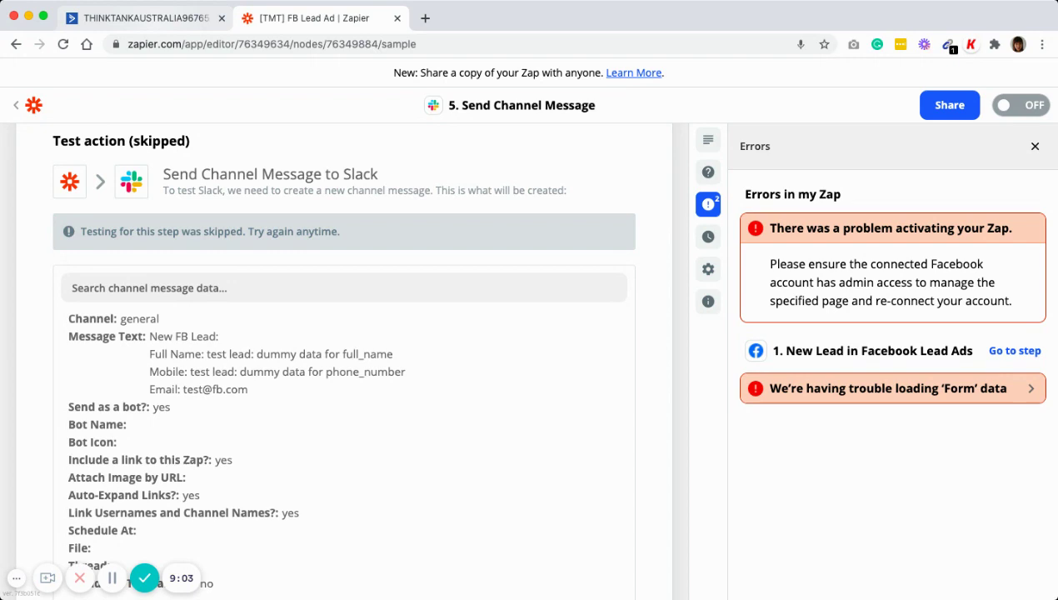
left_click(146, 19)
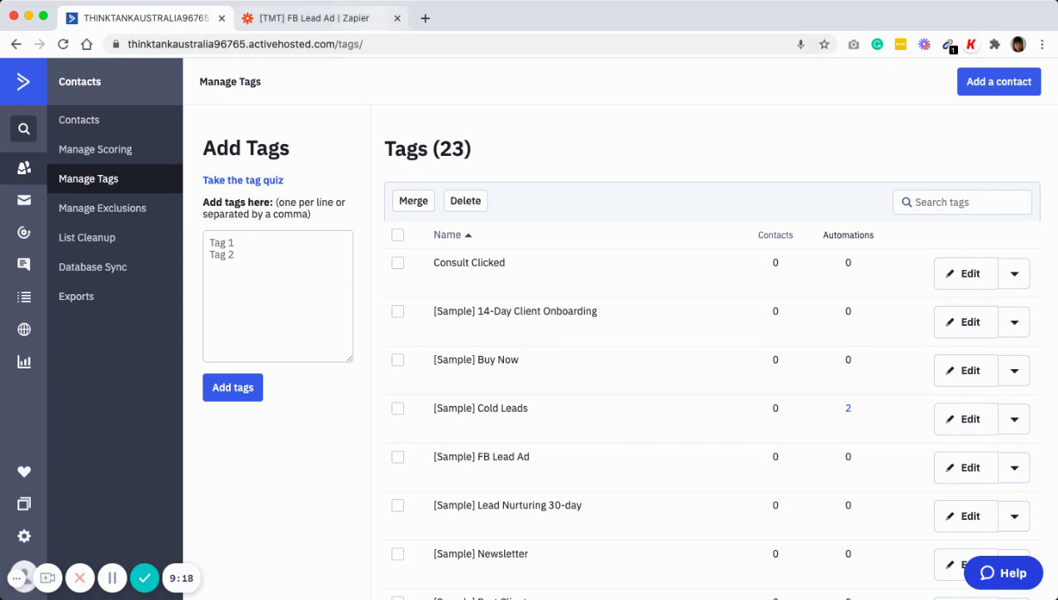
left_click(314, 17)
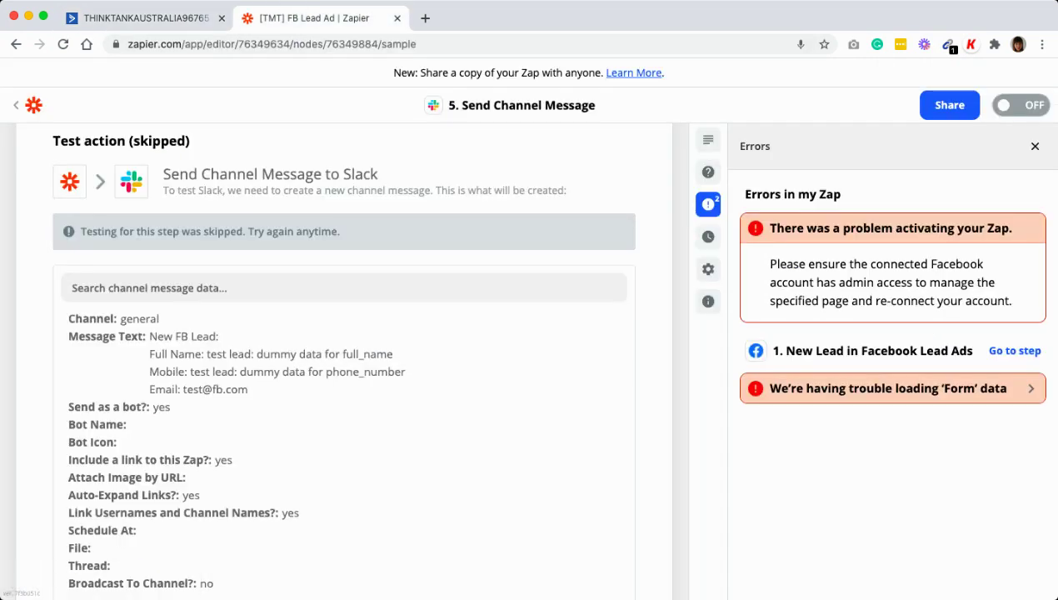
Open the setup of the Create/Update Contact action and compare its Tags entry with the tag list in ActiveCampaign, returning to Zapier.
scroll(344, 289, "up", 10)
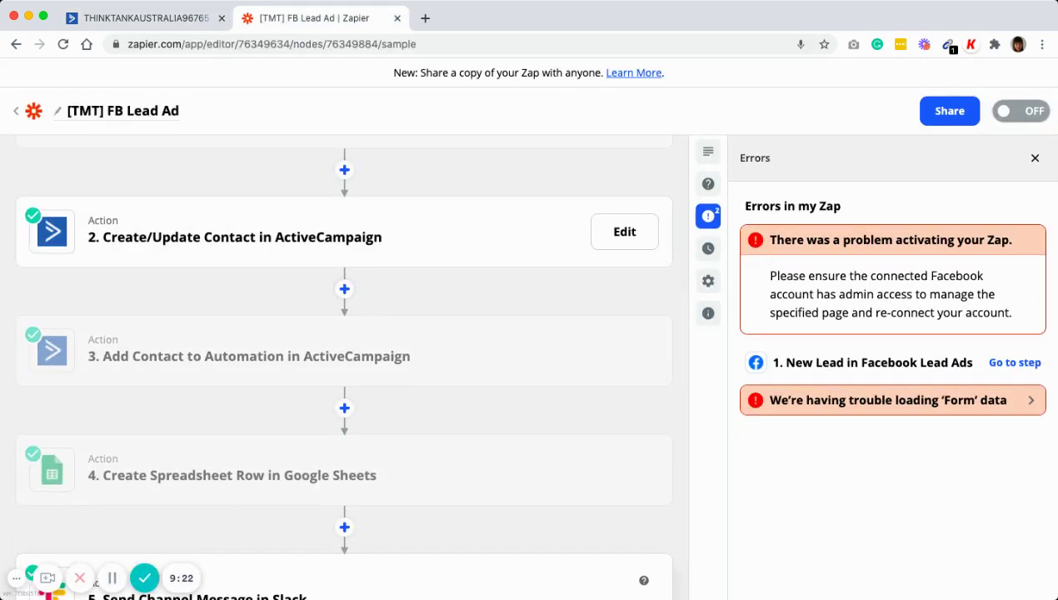
left_click(345, 233)
left_click(344, 370)
scroll(344, 370, "down", 4)
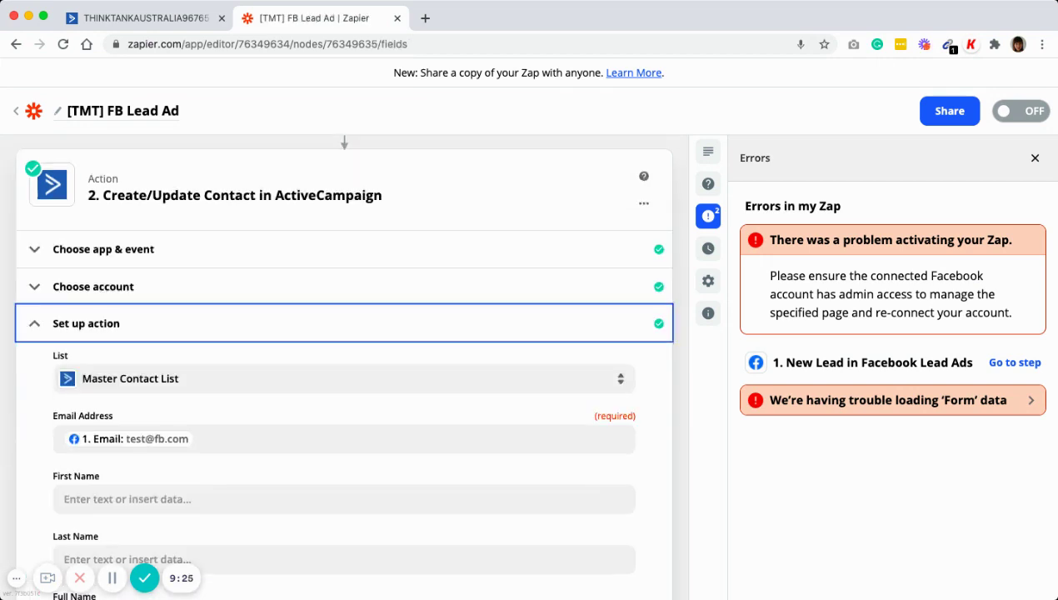
scroll(344, 333, "down", 2)
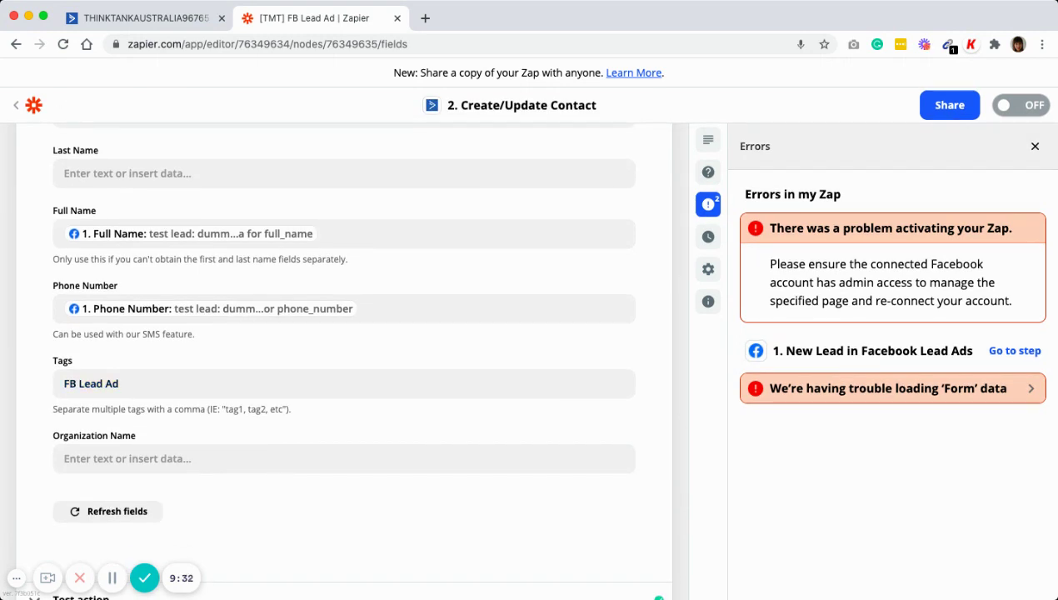
left_click(158, 19)
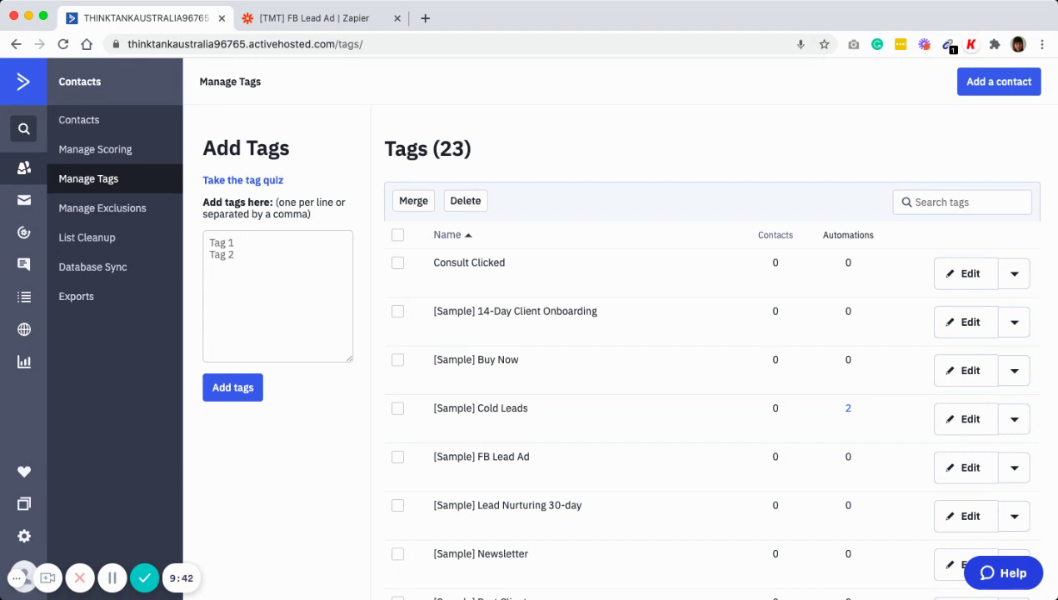
left_click(314, 18)
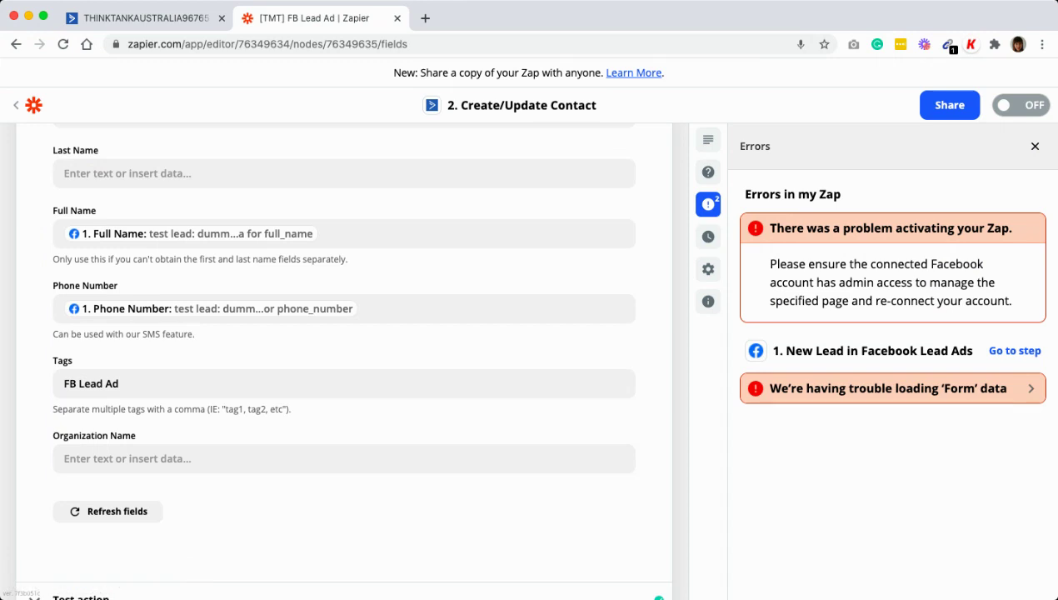
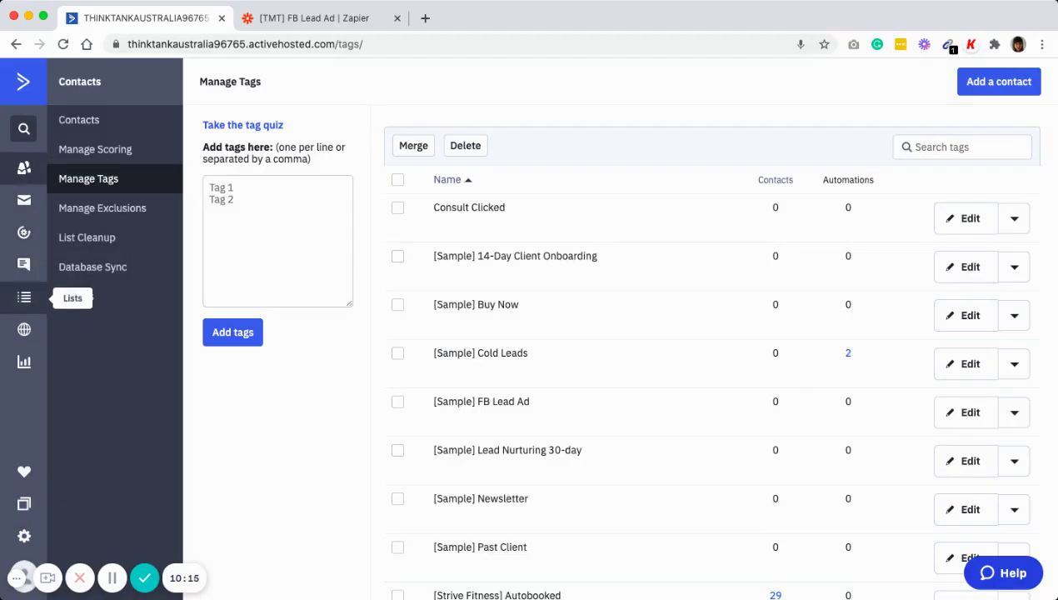
Open the list management page in ActiveCampaign and view the form for adding a list, closing it without adding one.
left_click(24, 297)
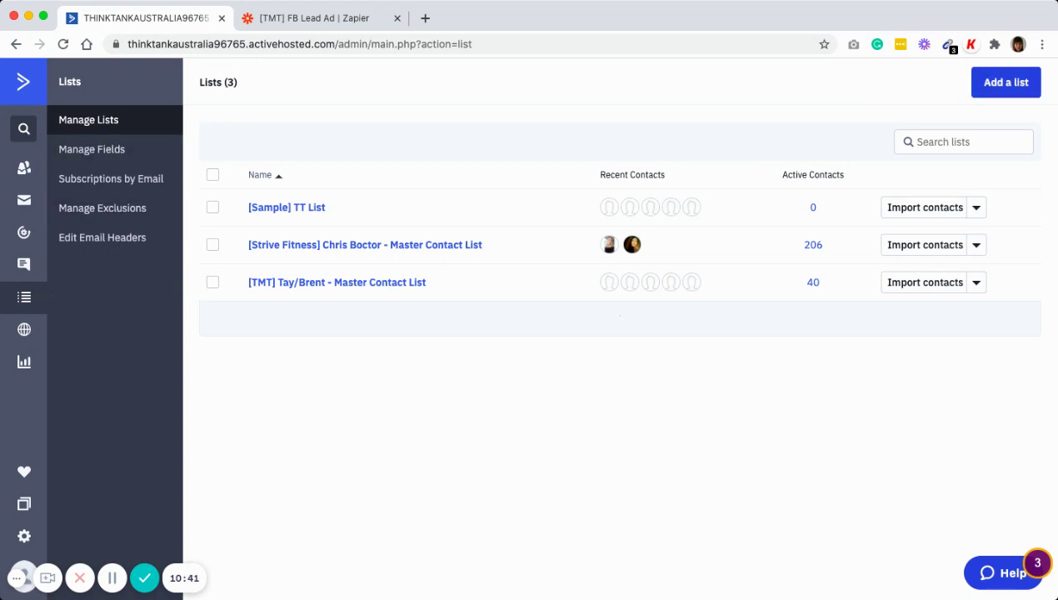
left_click(1006, 81)
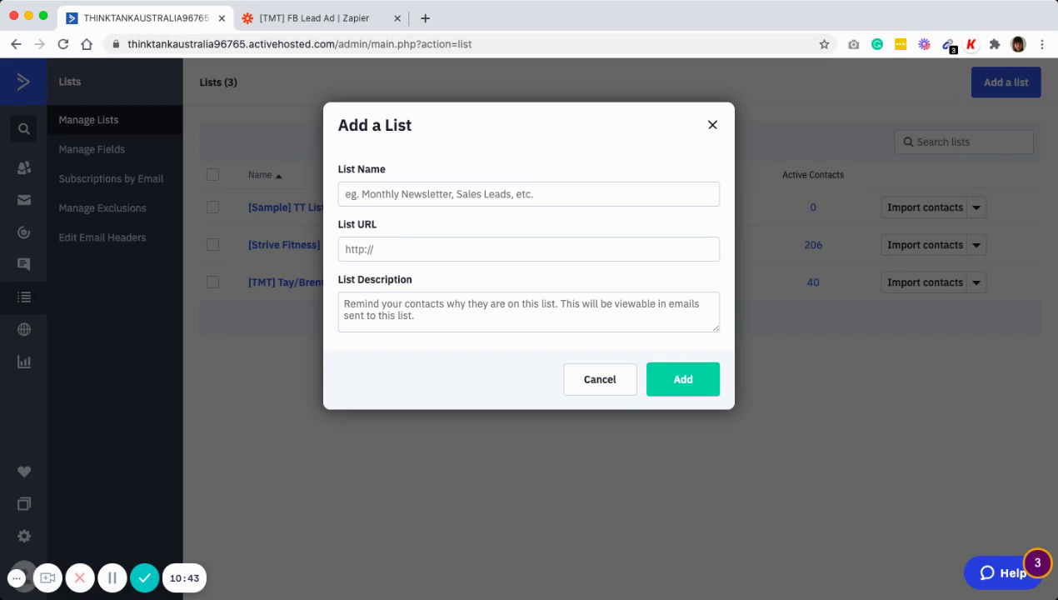
left_click(712, 125)
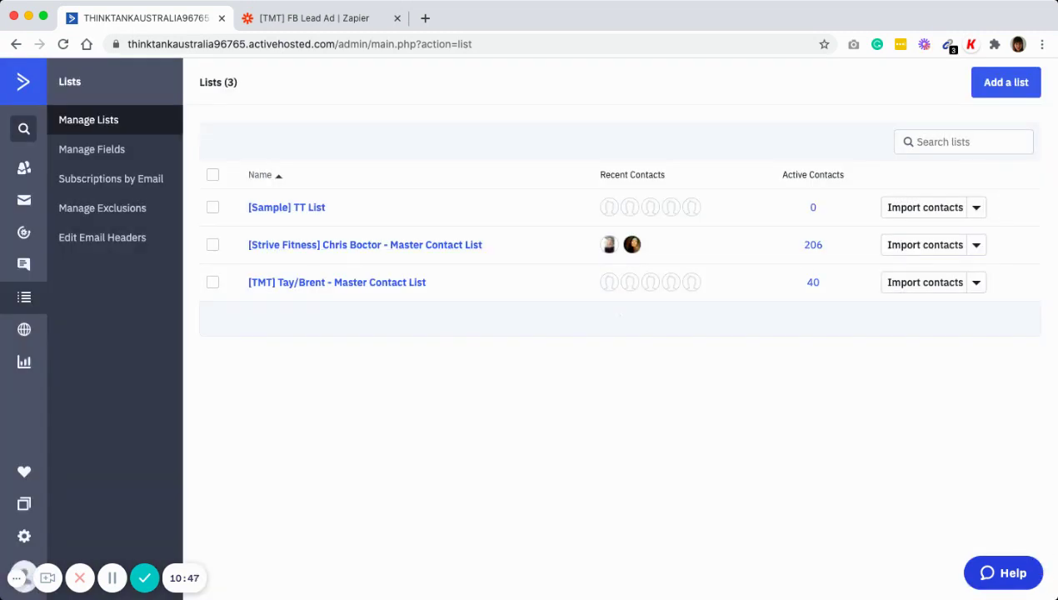
Compare the List setting of the Zap's Create/Update Contact action in Zapier with the lists in ActiveCampaign, ending in ActiveCampaign.
left_click(313, 18)
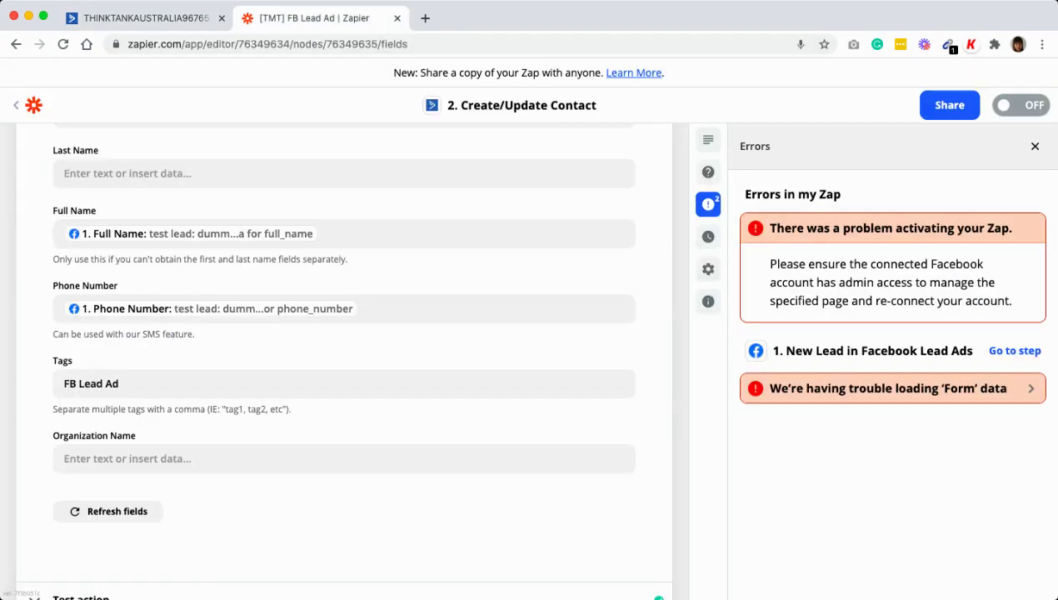
scroll(343, 358, "up", 5)
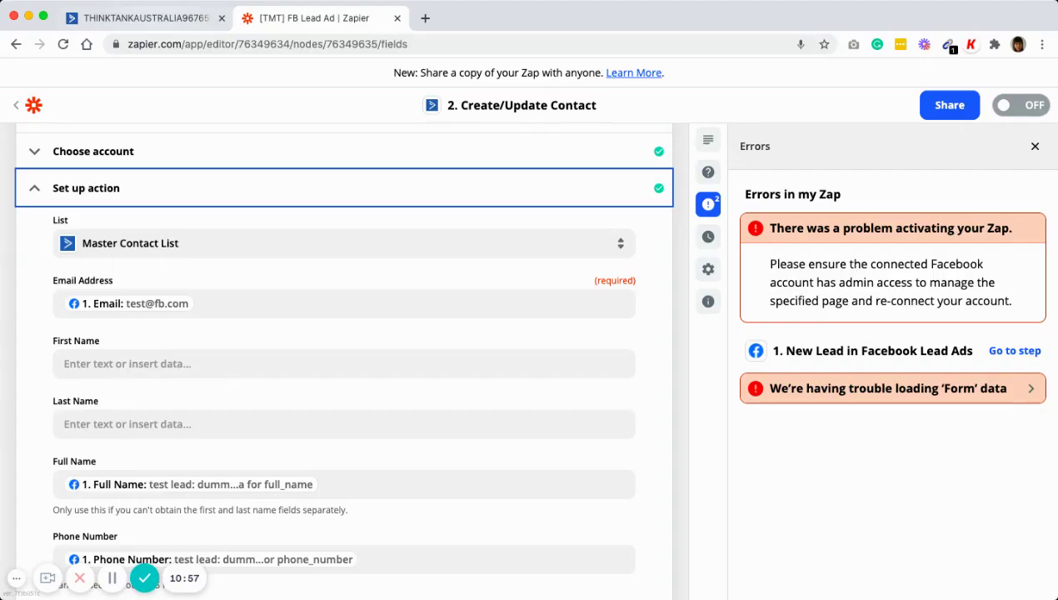
left_click(140, 18)
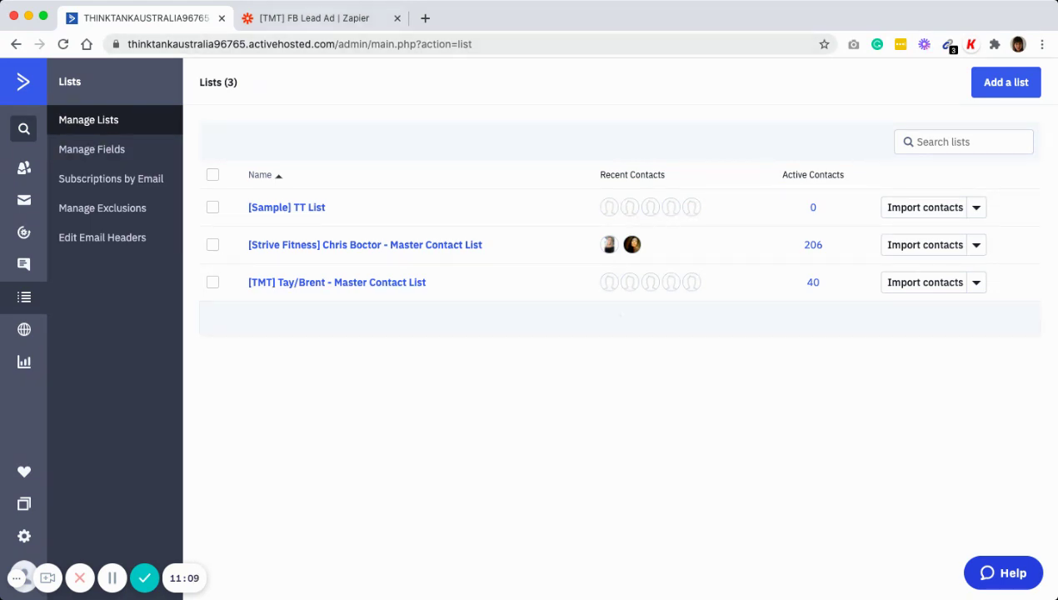
left_click(313, 19)
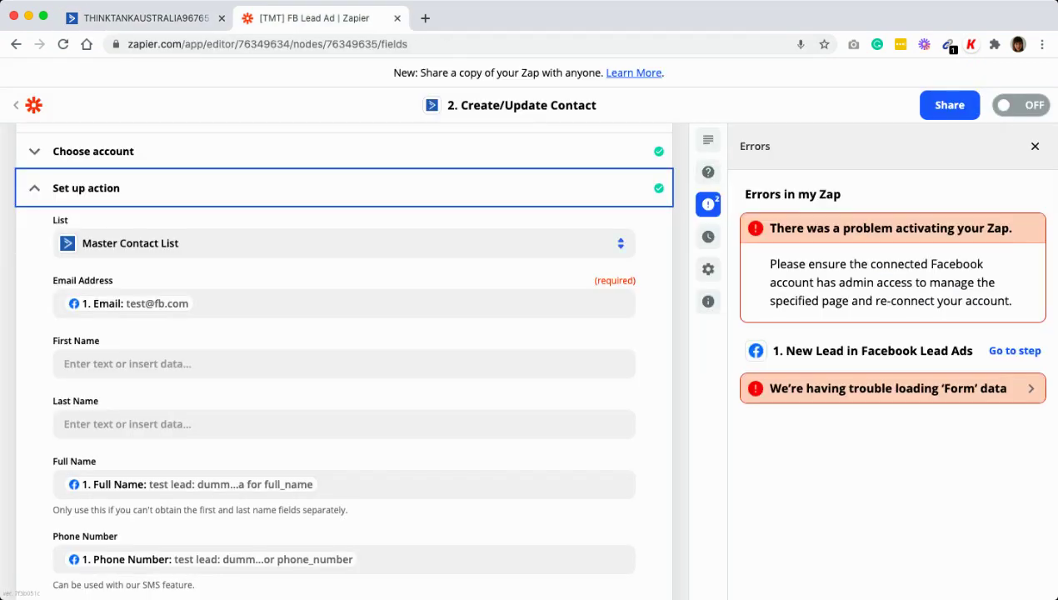
left_click(145, 18)
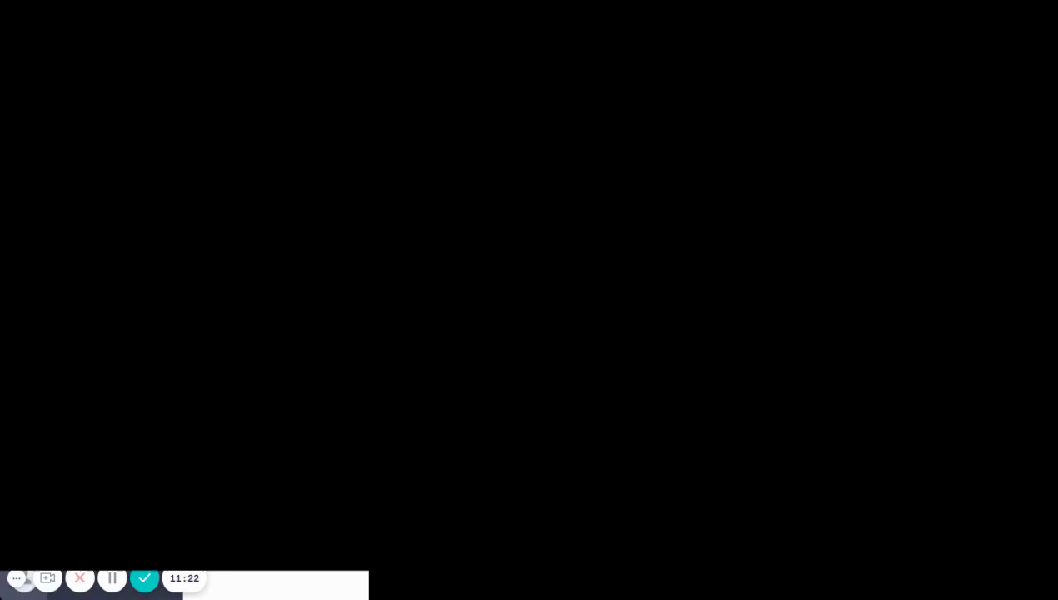
Open the Automations page and look over the recommended recipes and guides.
left_click(23, 233)
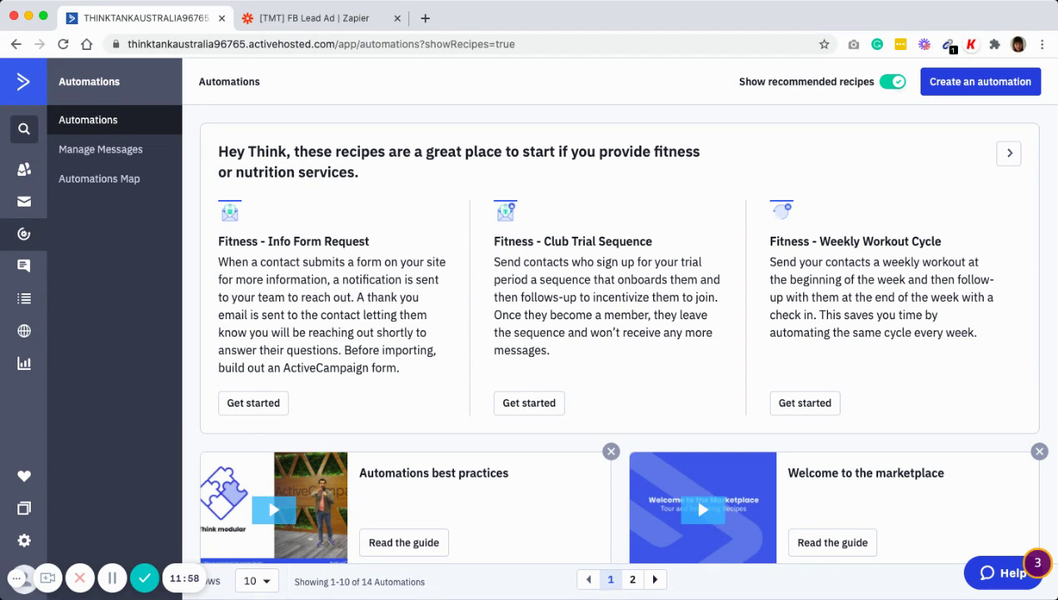
scroll(620, 333, "down", 1)
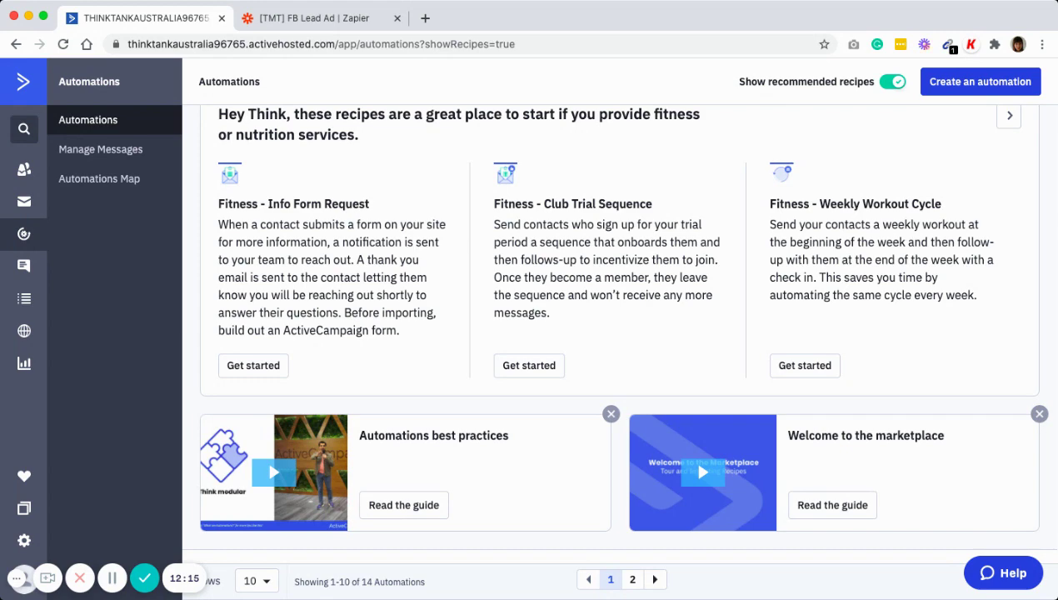
scroll(615, 331, "up", 1)
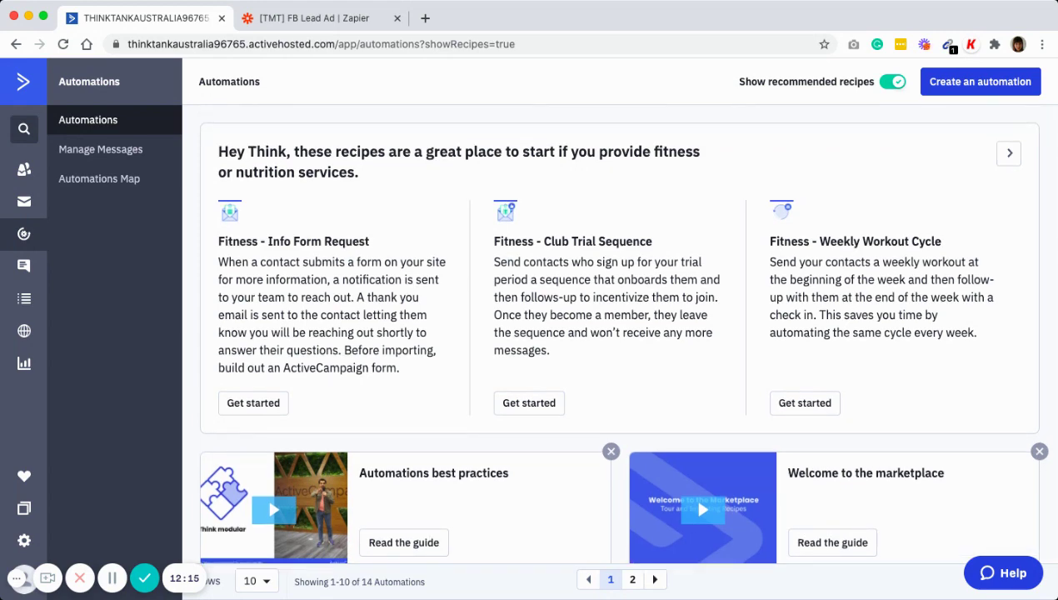
scroll(615, 332, "down", 1)
scroll(614, 332, "up", 1)
left_click(981, 82)
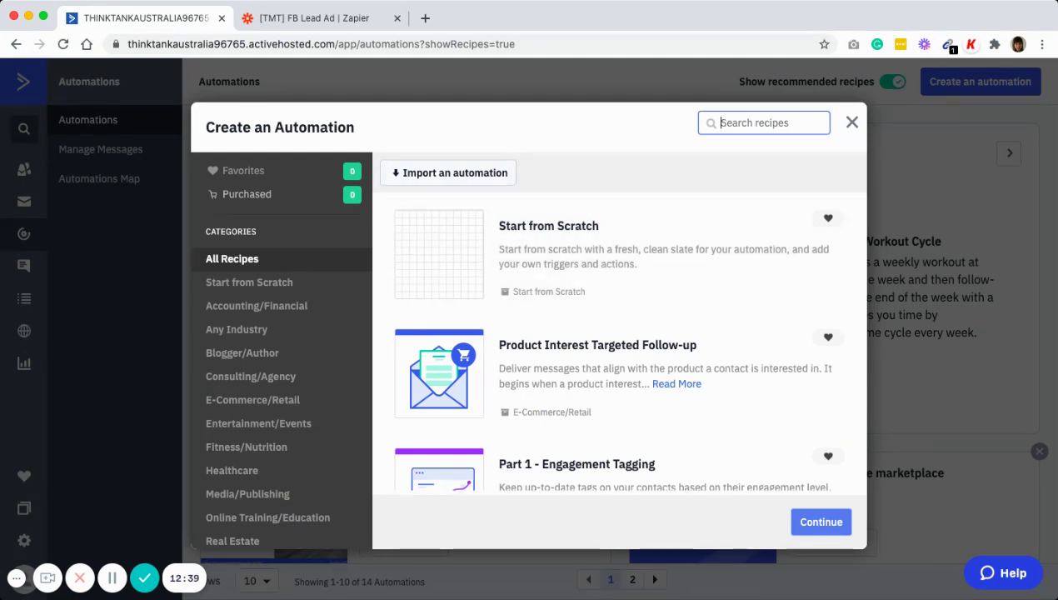
left_click(448, 172)
key("Return")
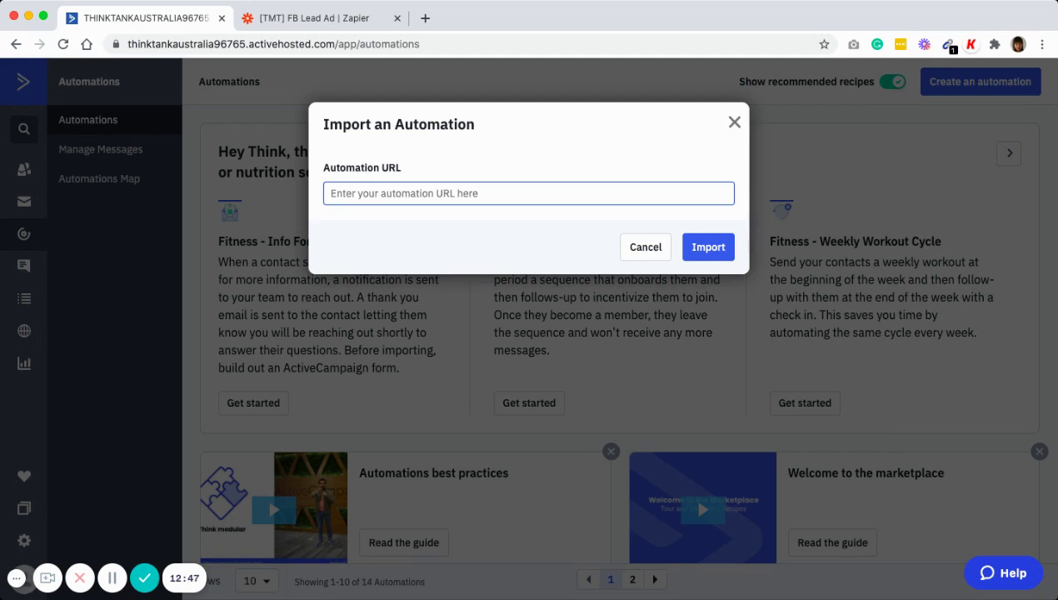
type("https://tplshare.com/UQF$LXh")
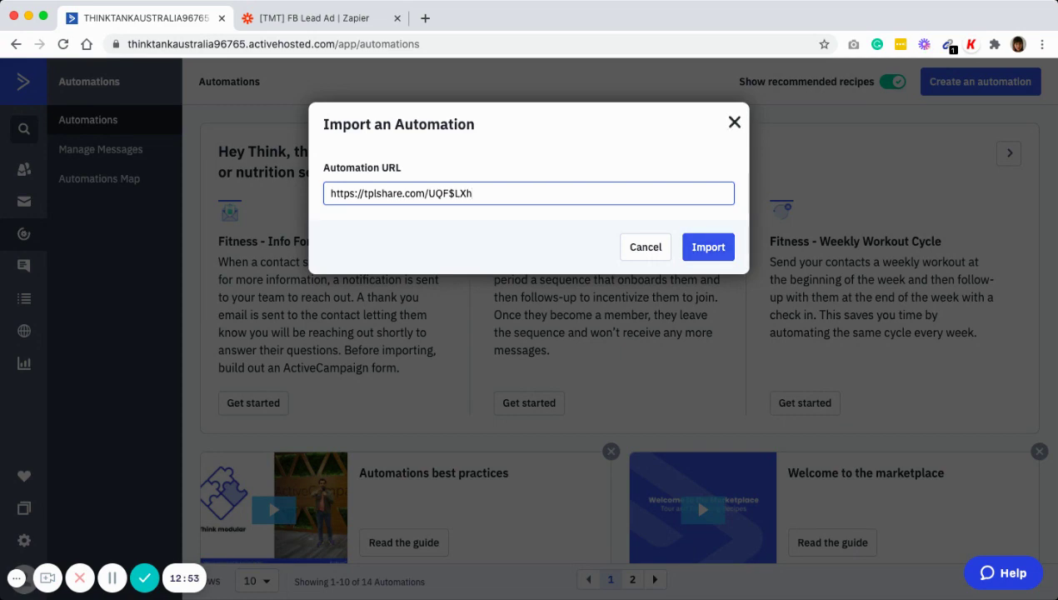
left_click(734, 123)
Open the automation "[SAMPLE TEMPLATE] Email Sequence Automation - Leads Opt-in" from the automations list.
scroll(620, 334, "down", 10)
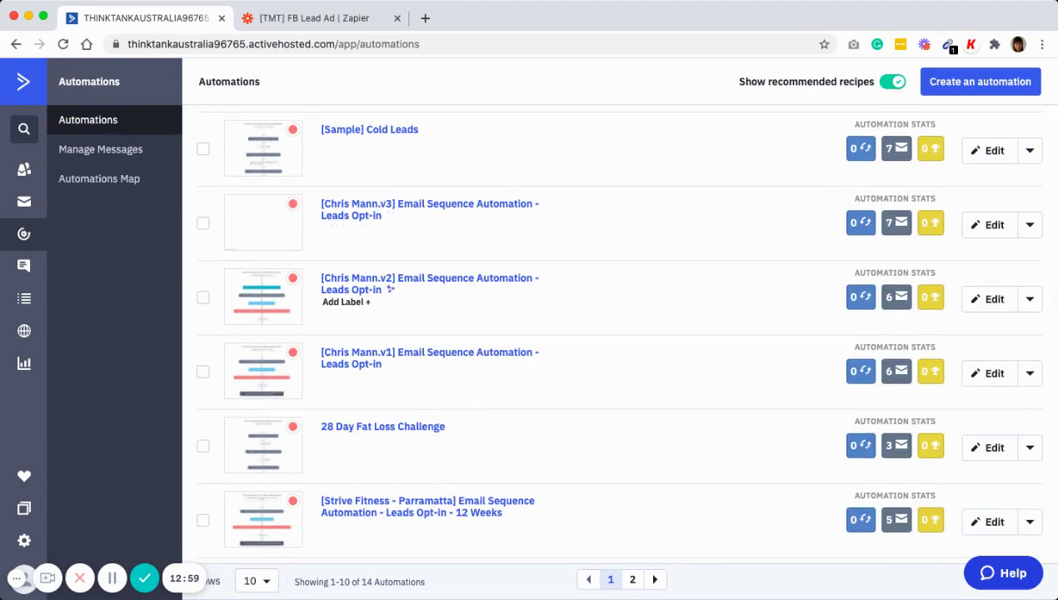
scroll(391, 296, "down", 4)
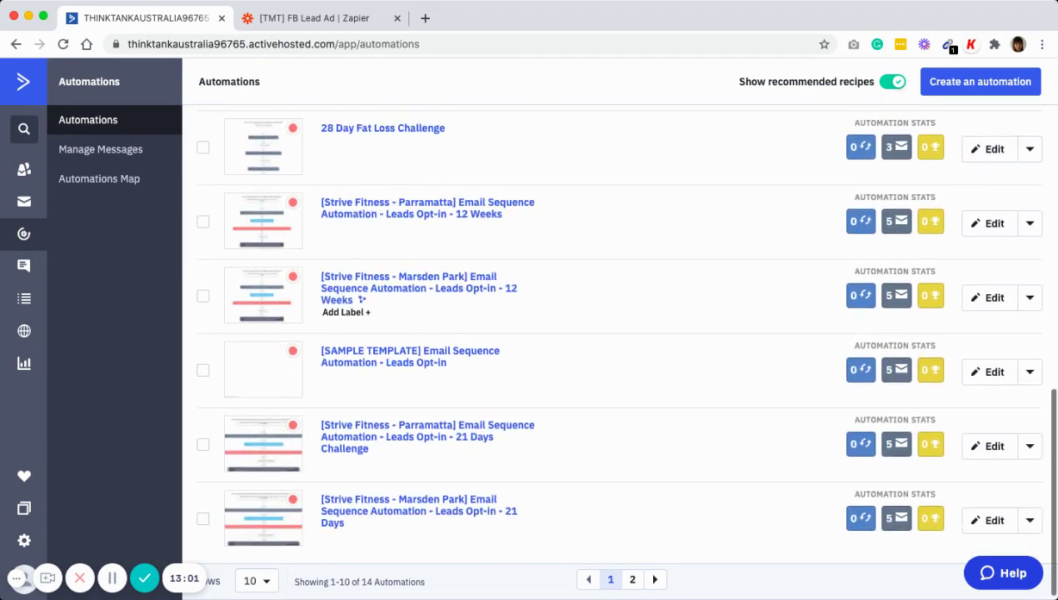
left_click(400, 357)
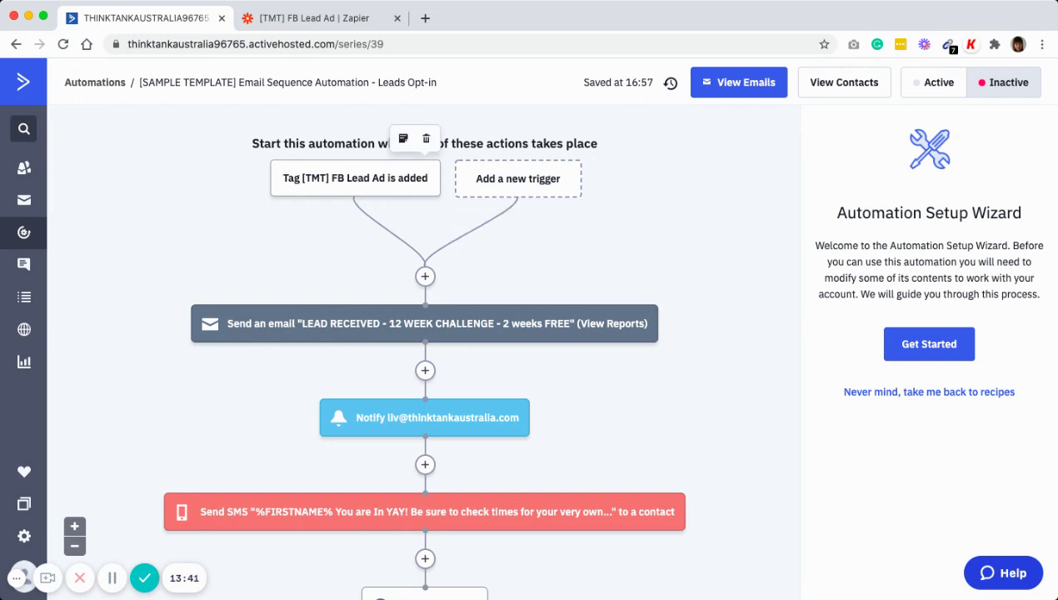
Set the tag of the automation's "Tag is added" start trigger to "[TMT] FB Lead Ad" and save the trigger.
left_click(403, 138)
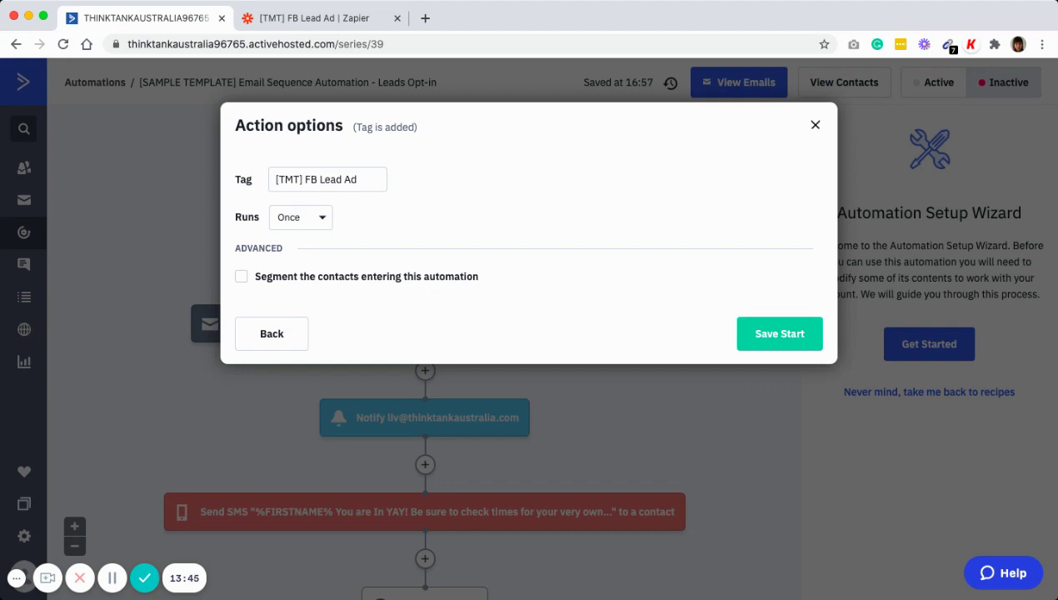
left_click(358, 179)
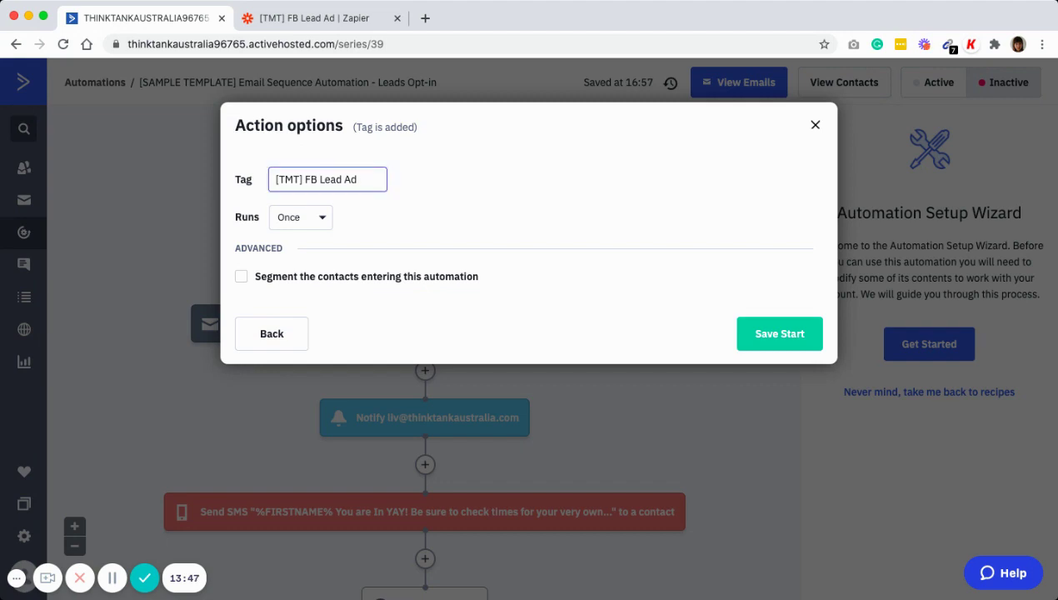
key("super+a")
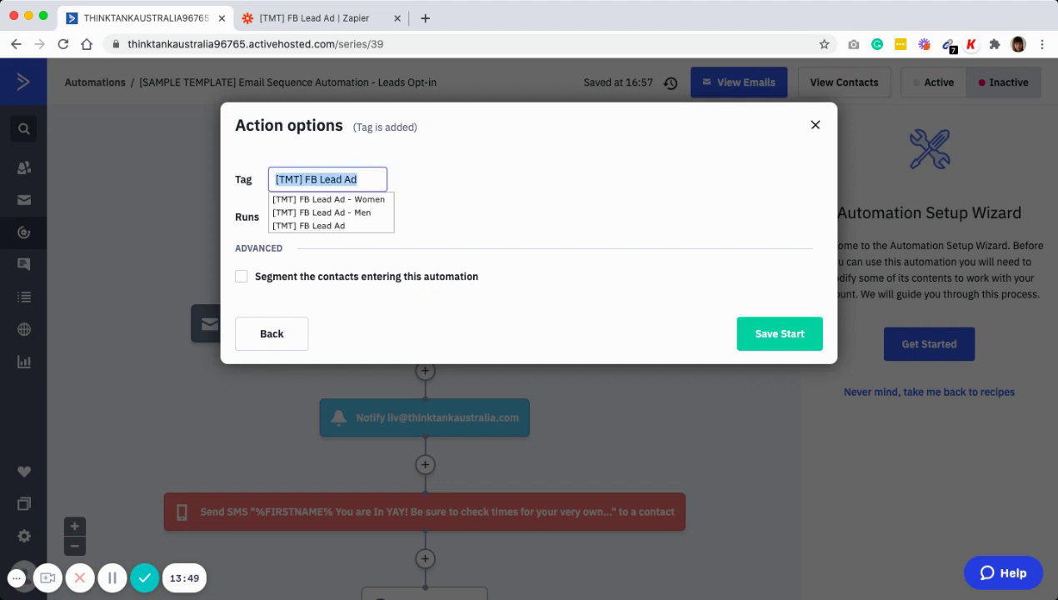
key("BackSpace")
type("[")
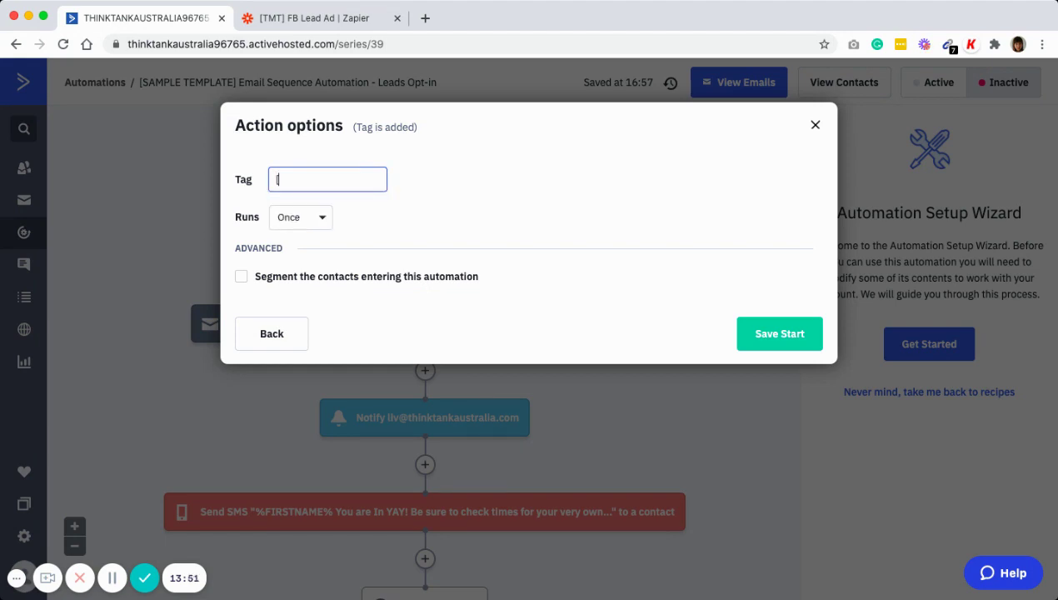
type("t")
key("BackSpace")
type("TMT")
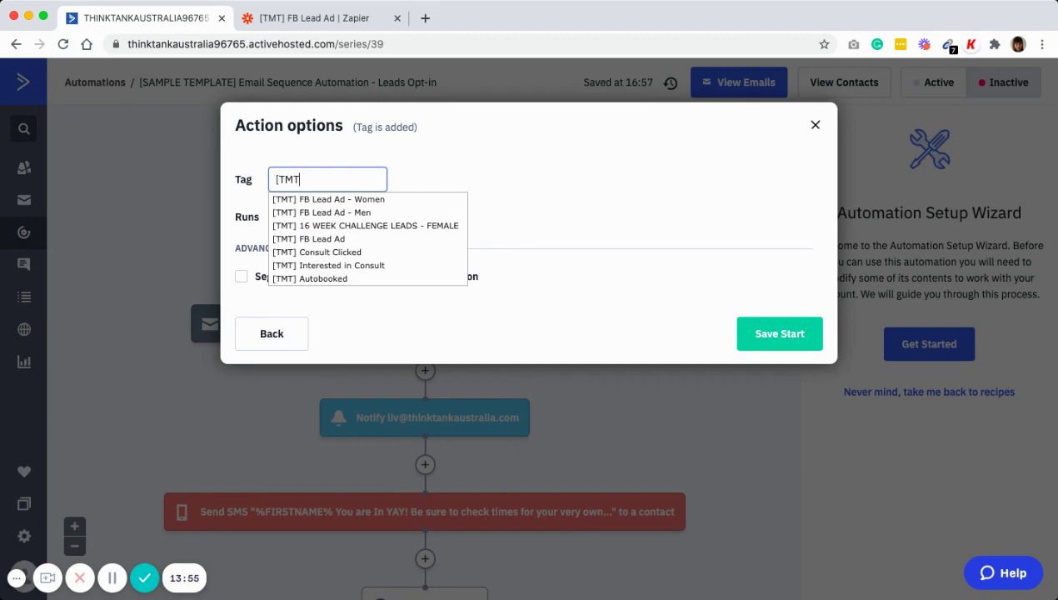
key("Down")
key("Down")
key("Down")
key("Down")
key("Return")
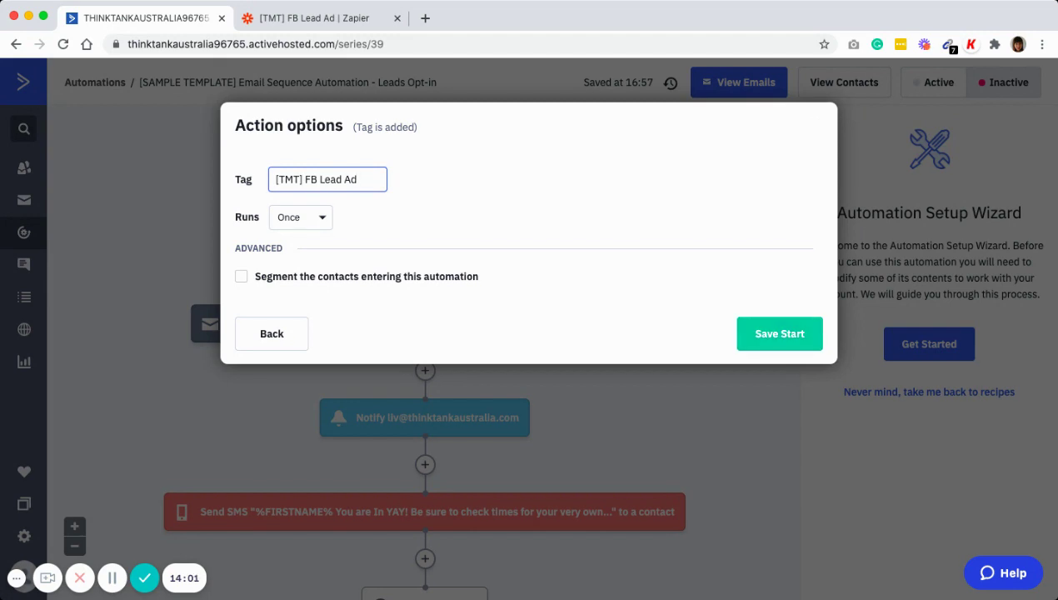
left_click(733, 171)
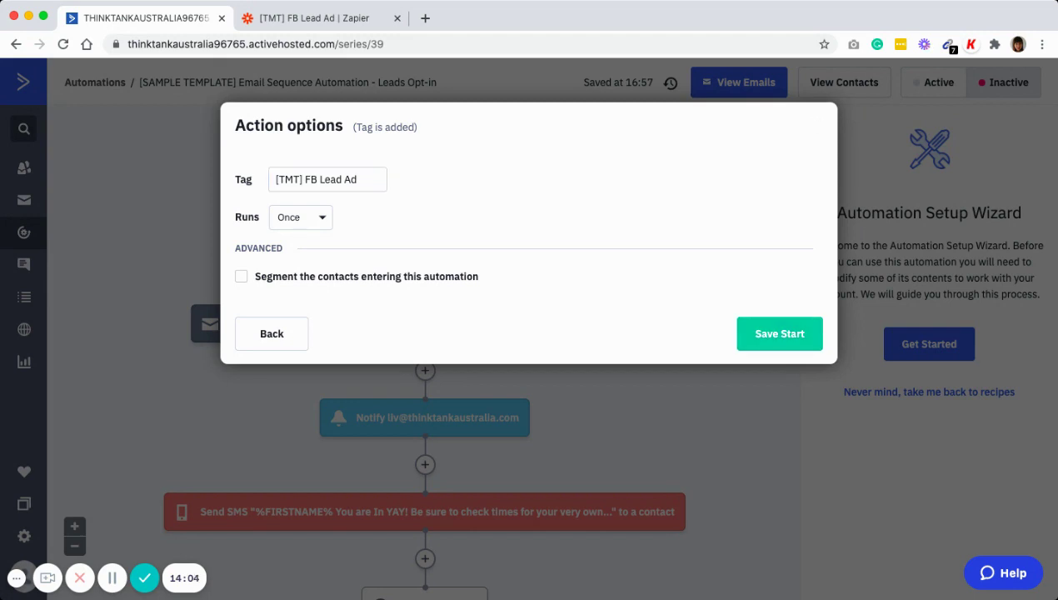
left_click(780, 334)
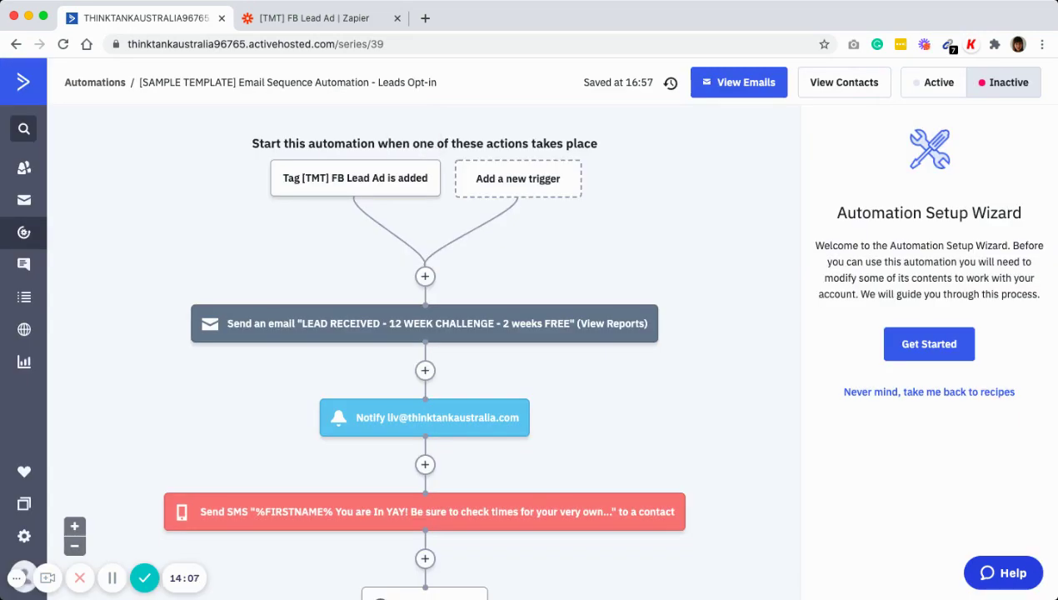
Review the automation's flow from the first email, notification and SMS through the one-day wait to the Yes/No branches.
scroll(421, 354, "down", 2)
mouse_move(670, 262)
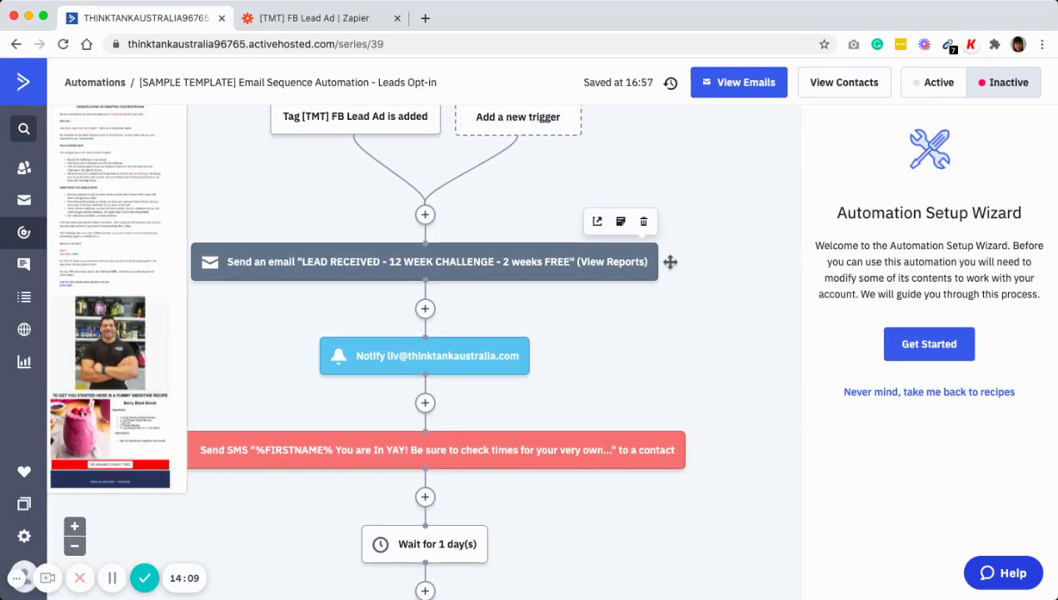
scroll(425, 350, "down", 5)
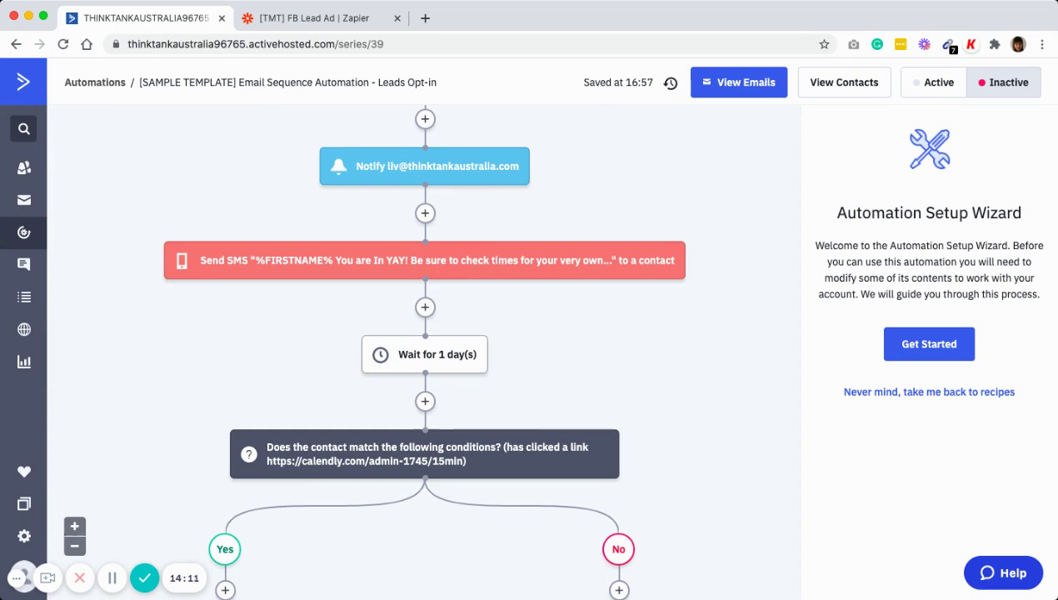
scroll(425, 350, "down", 4)
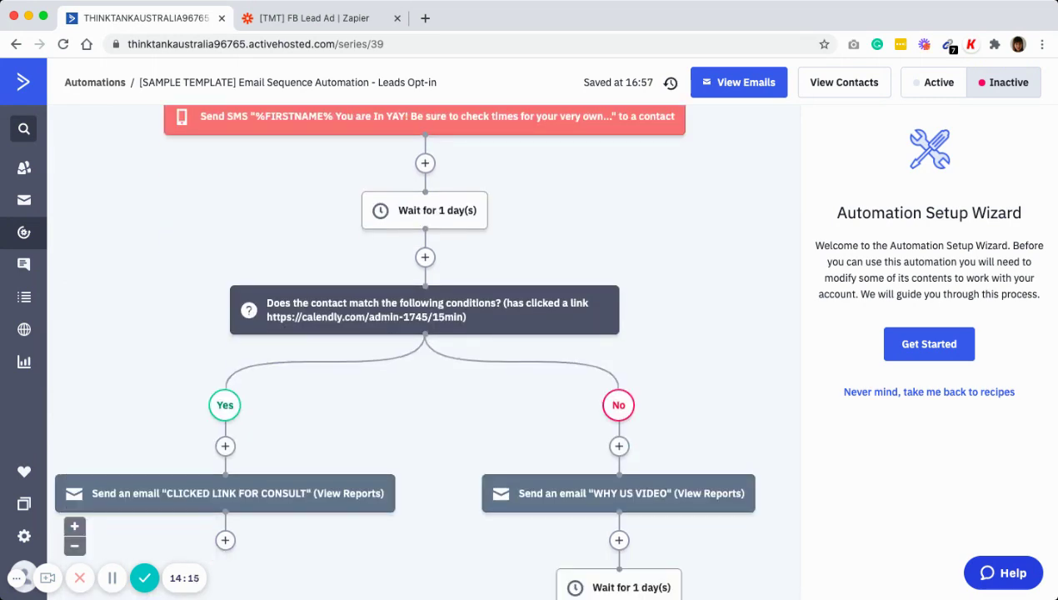
scroll(425, 350, "up", 4)
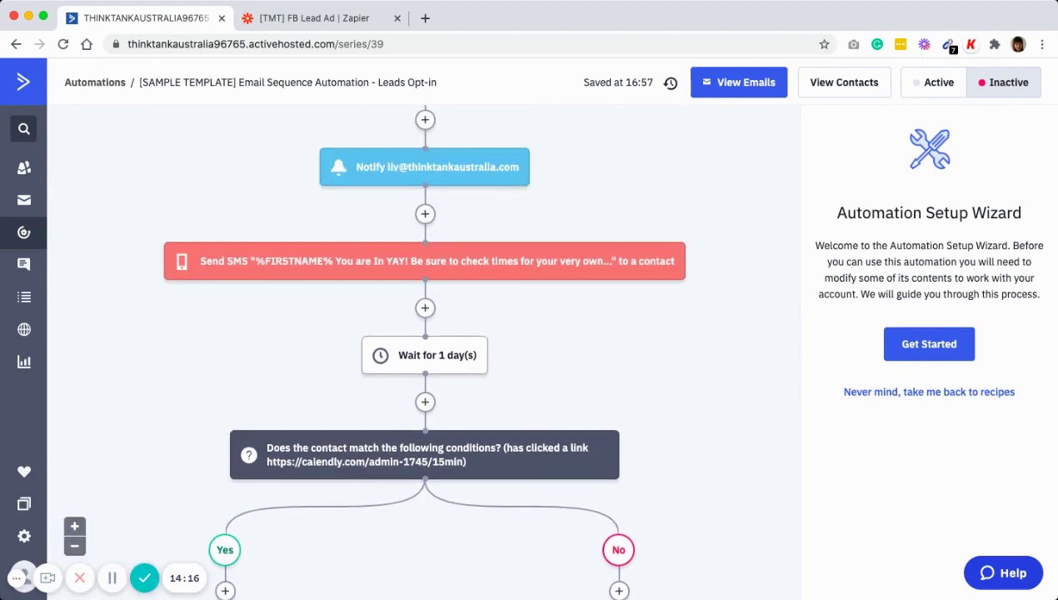
scroll(425, 350, "up", 6)
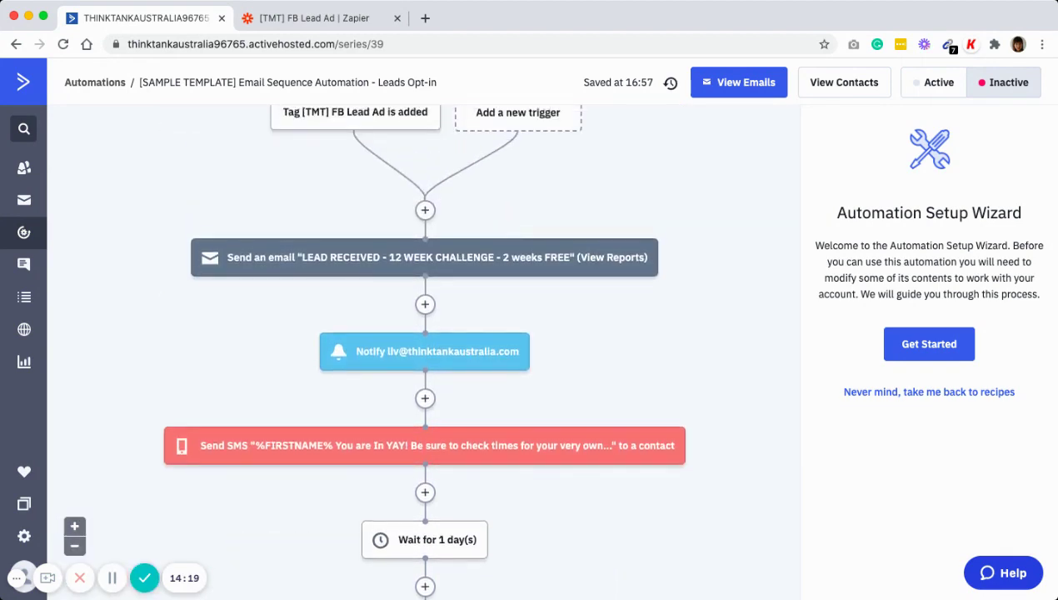
Open the email "LEAD RECEIVED - 12 WEEK CHALLENGE - 2 weeks FREE" in the designer and review its placeholder text.
mouse_move(669, 293)
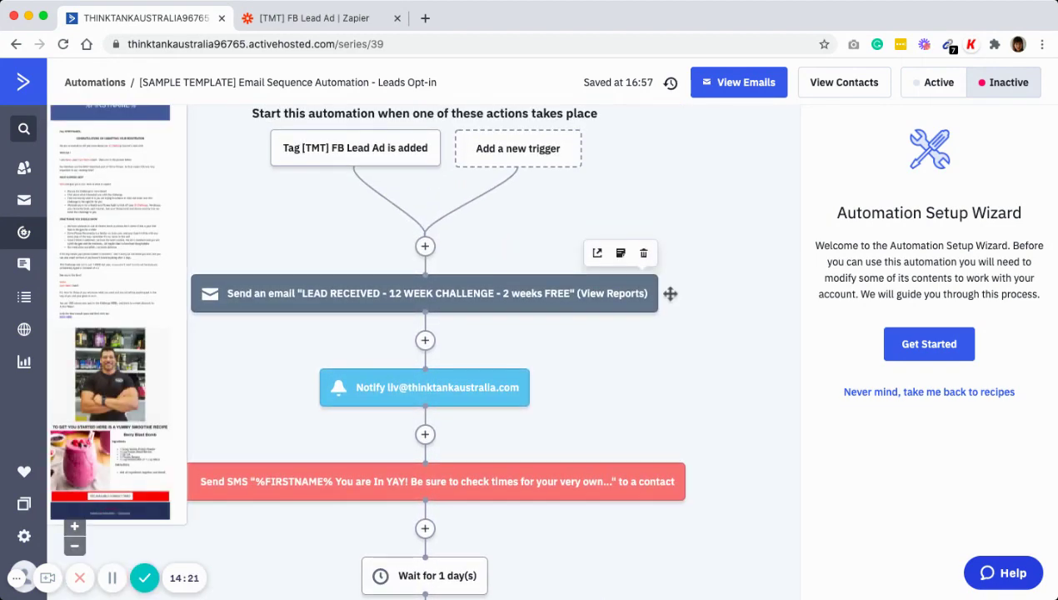
left_click(670, 293)
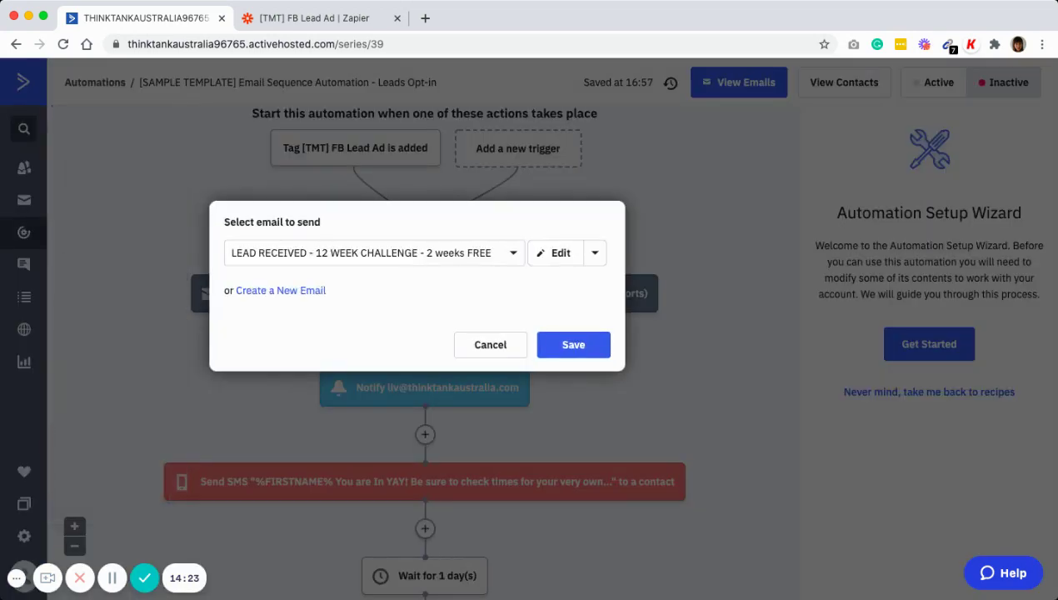
left_click(556, 253)
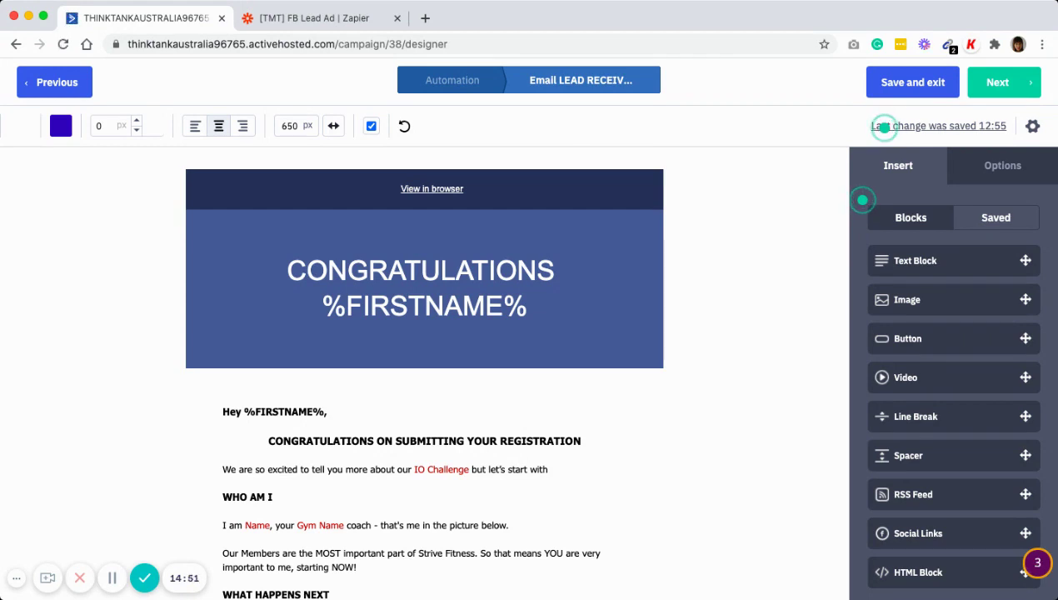
scroll(425, 372, "down", 1)
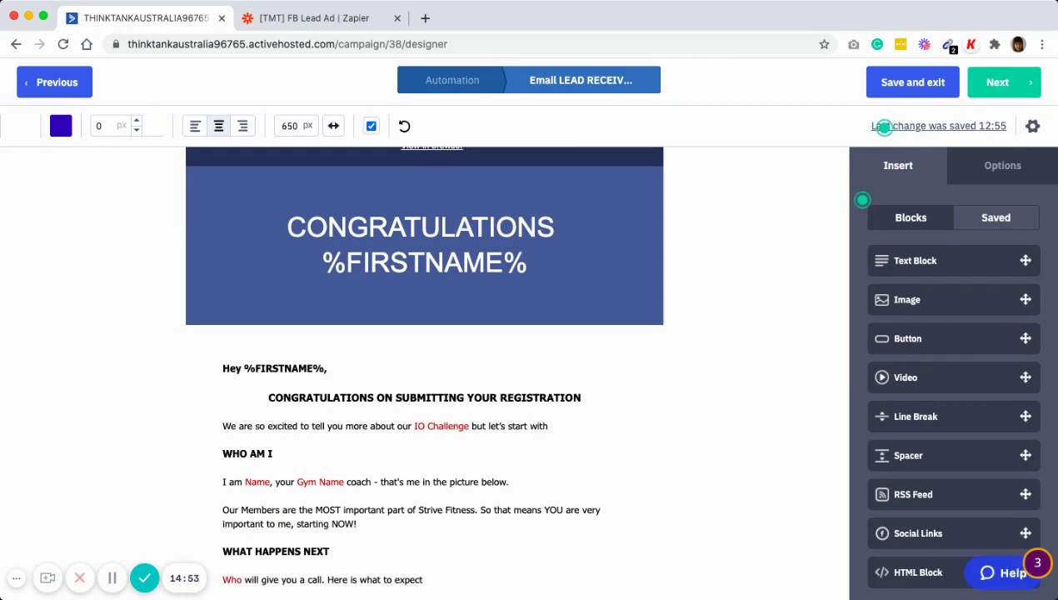
scroll(424, 375, "down", 1)
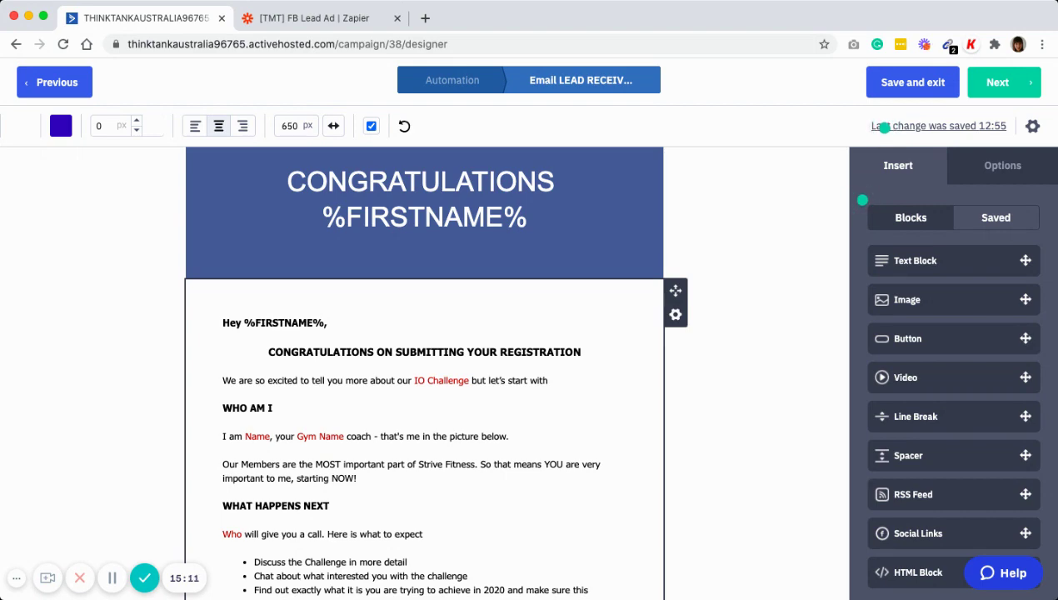
Review the email's body text from the greeting through the red name and gym placeholders to the booking line above the coach photo.
scroll(424, 367, "down", 2)
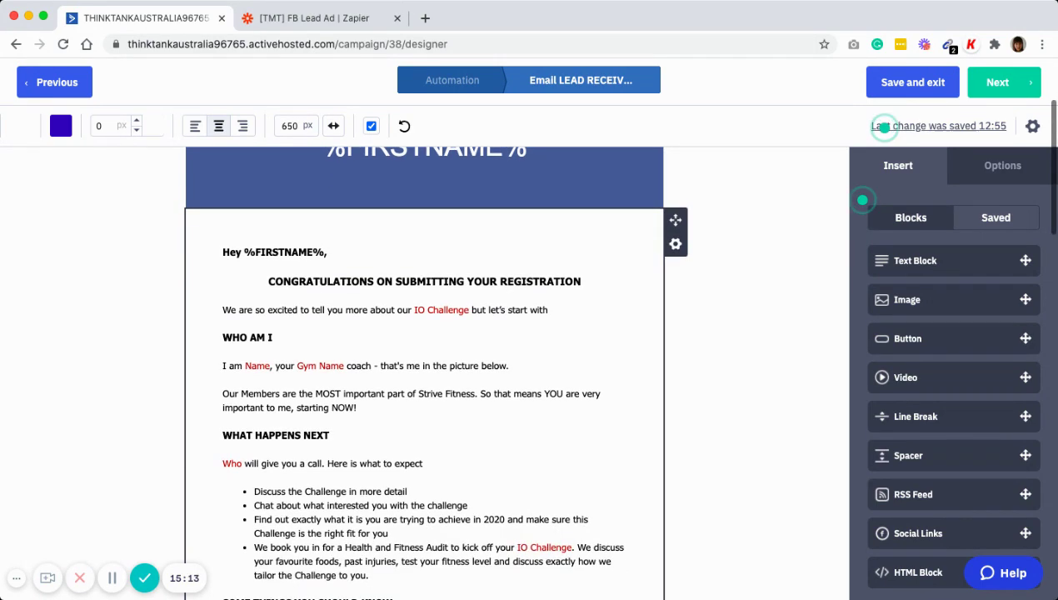
scroll(425, 367, "down", 2)
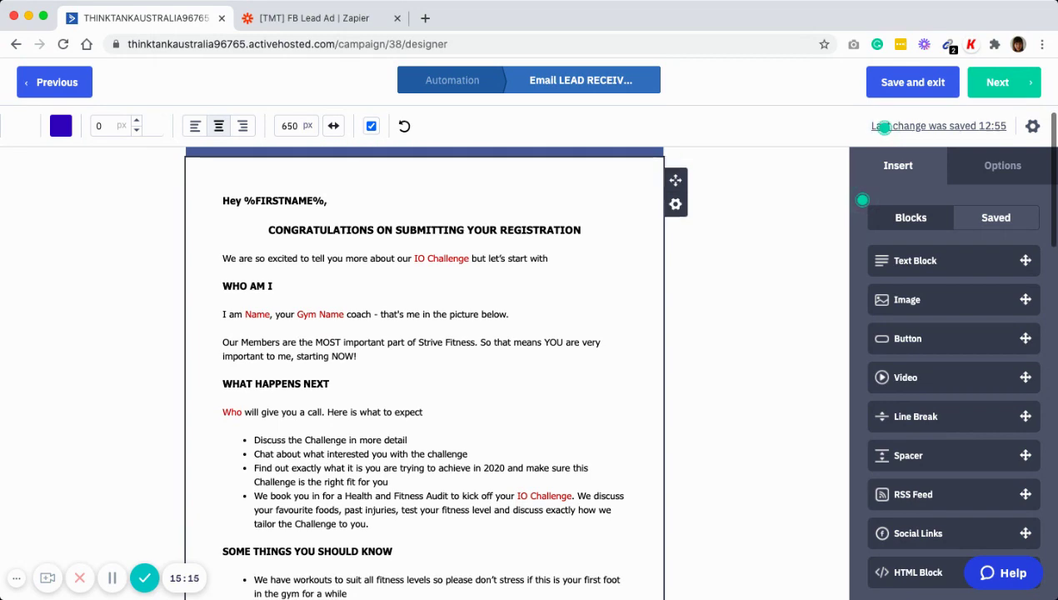
scroll(424, 366, "down", 5)
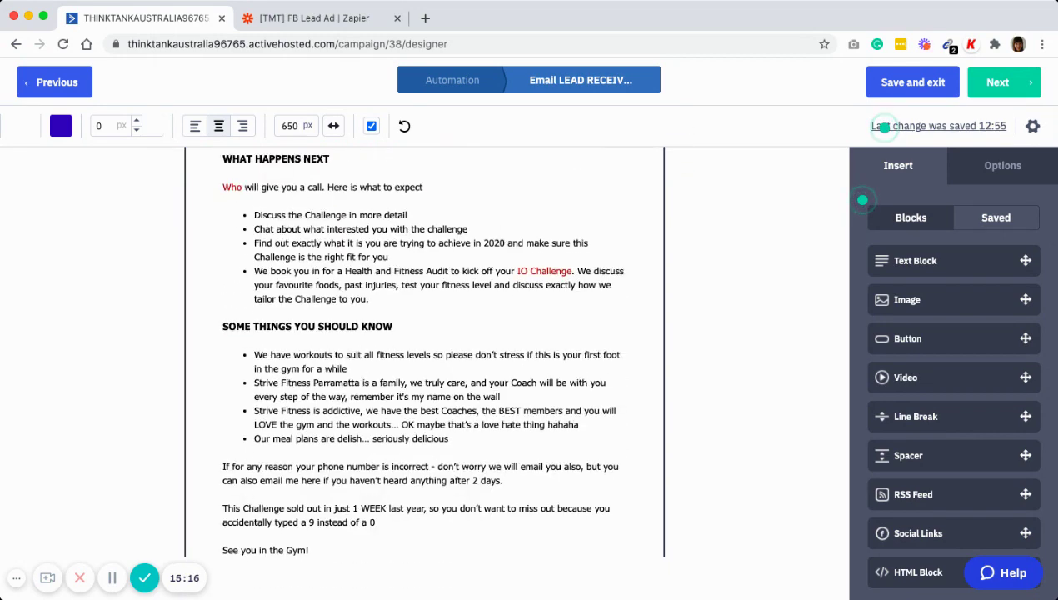
scroll(424, 366, "down", 6)
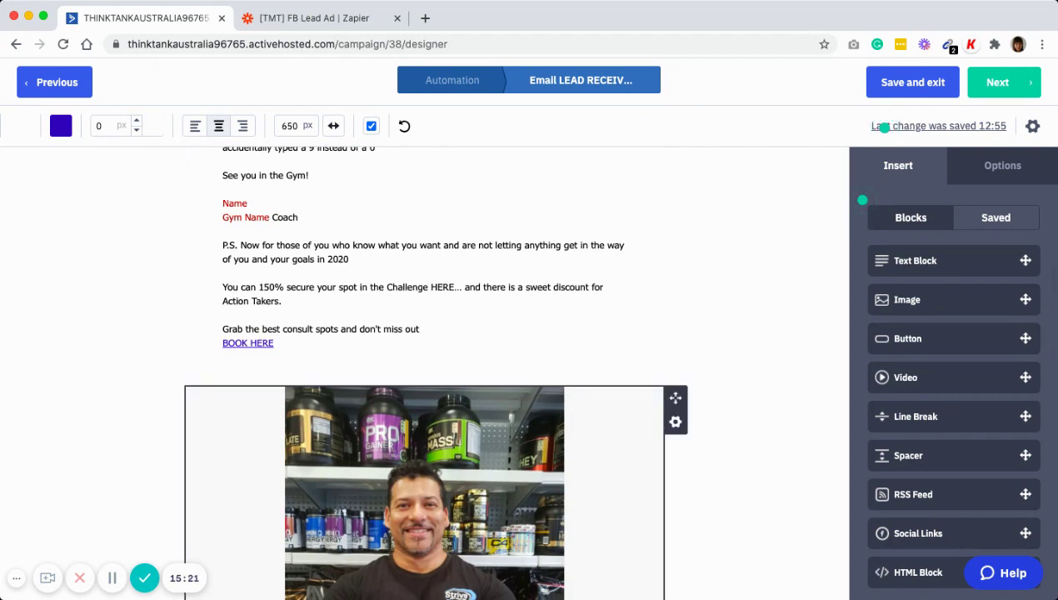
scroll(424, 367, "up", 2)
scroll(424, 367, "up", 8)
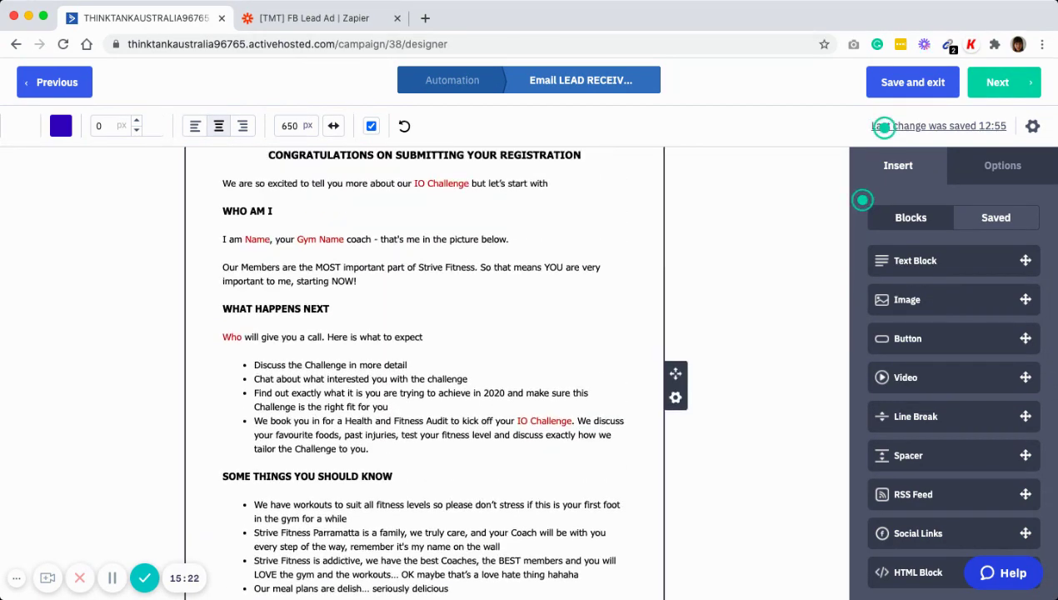
scroll(425, 367, "up", 1)
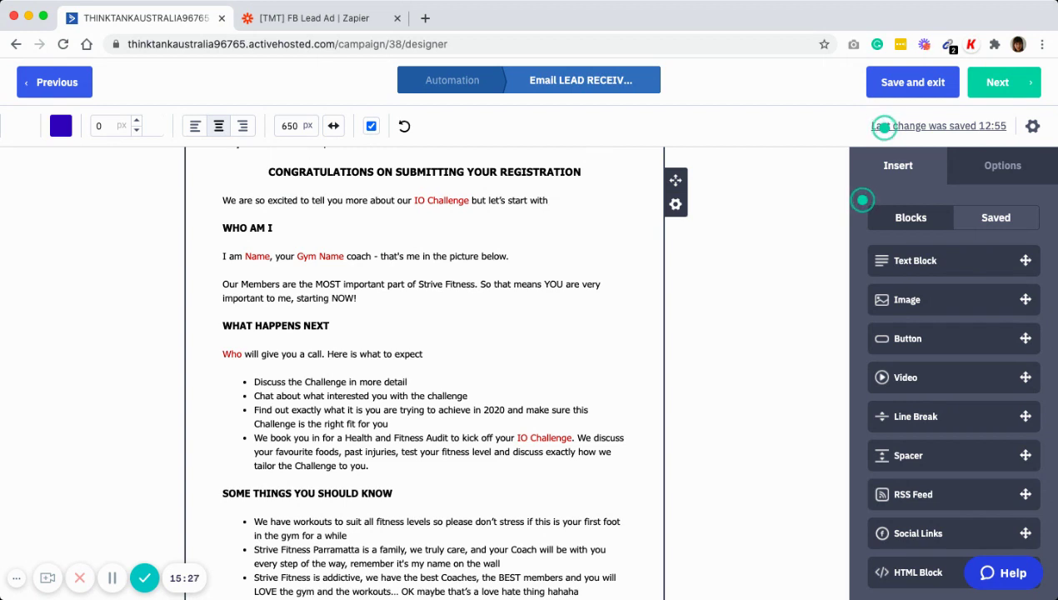
scroll(424, 375, "down", 1)
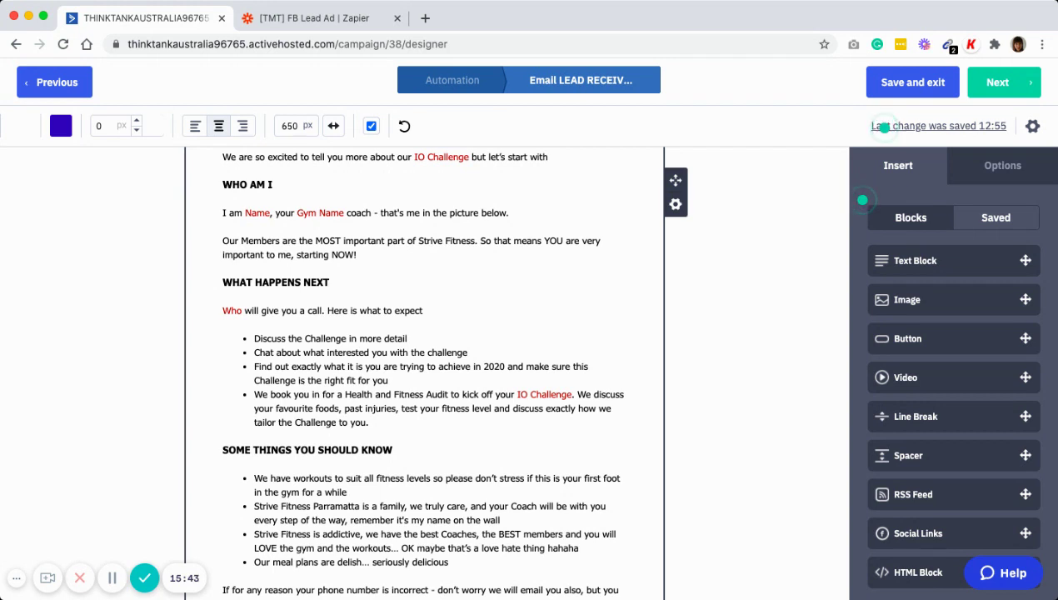
scroll(425, 374, "down", 1)
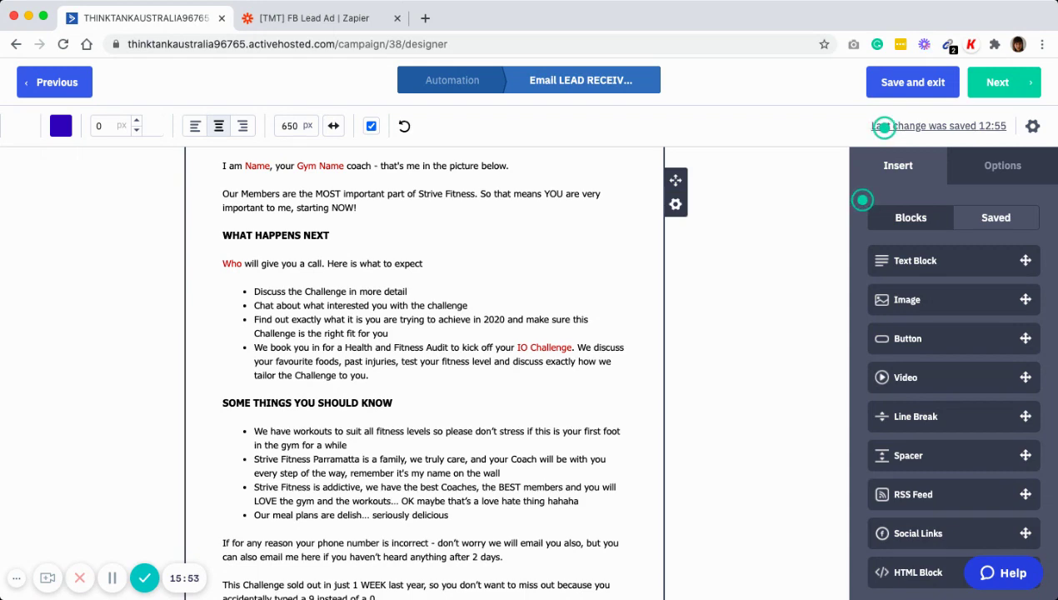
scroll(425, 371, "down", 3)
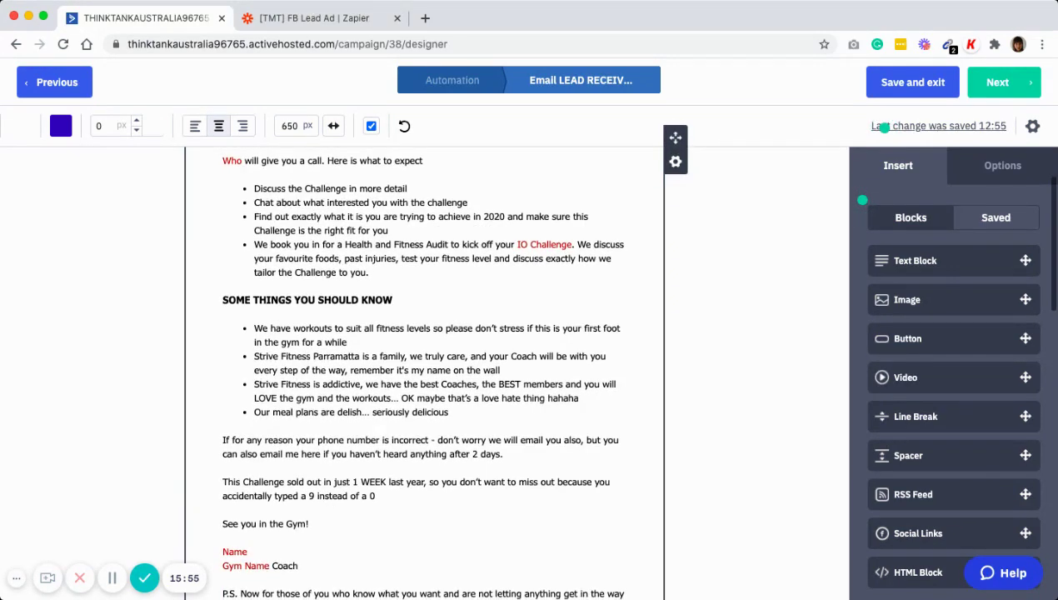
scroll(425, 371, "down", 3)
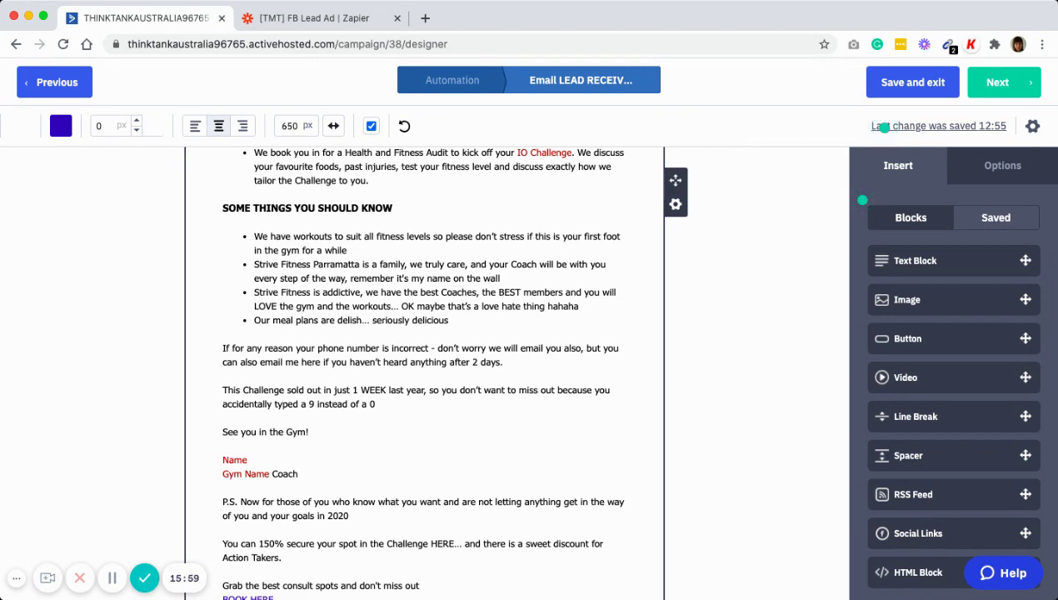
scroll(425, 371, "down", 1)
scroll(425, 371, "down", 5)
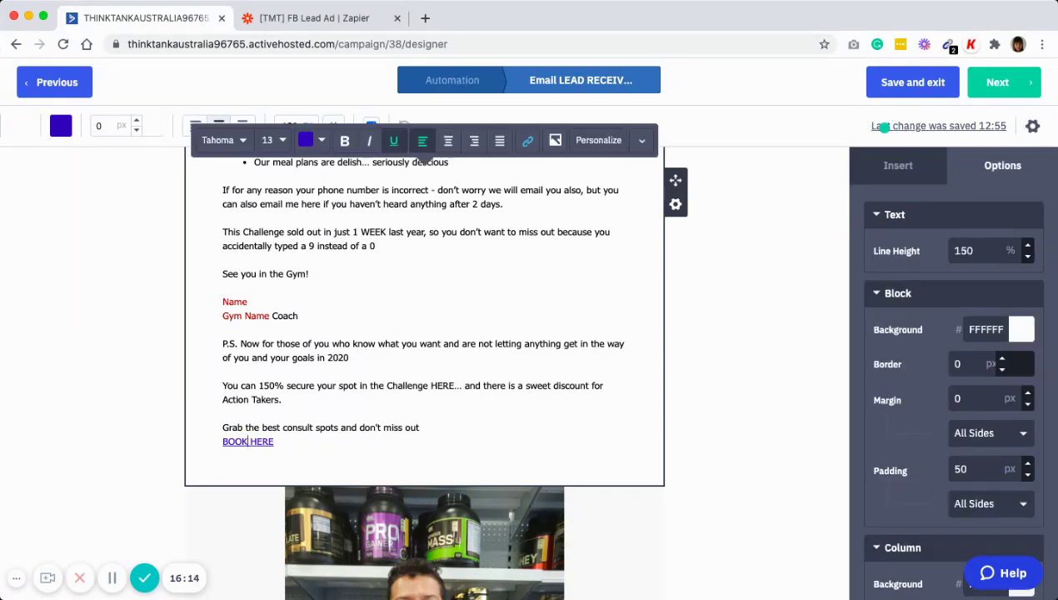
Open the link settings of the "BOOK HERE" text, highlight the whole URL and close the settings.
left_click(614, 437)
left_click(896, 166)
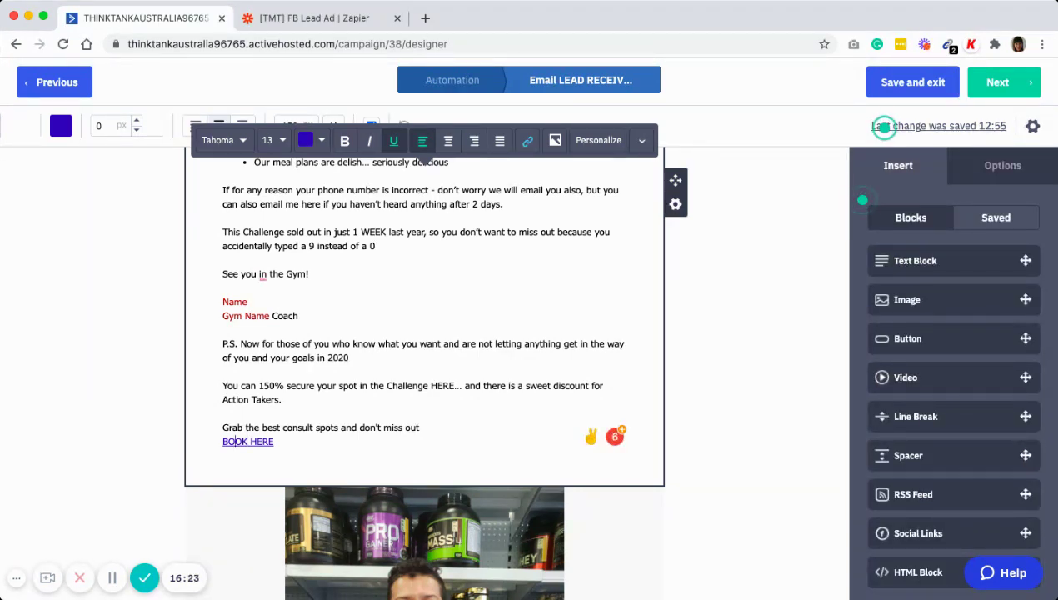
left_click(863, 200)
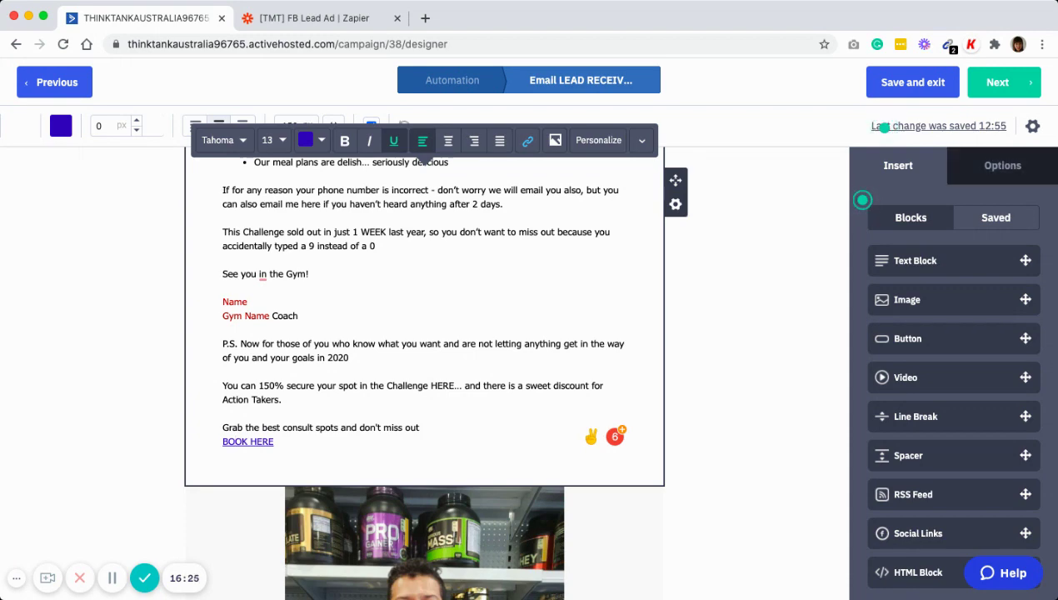
left_click(885, 127)
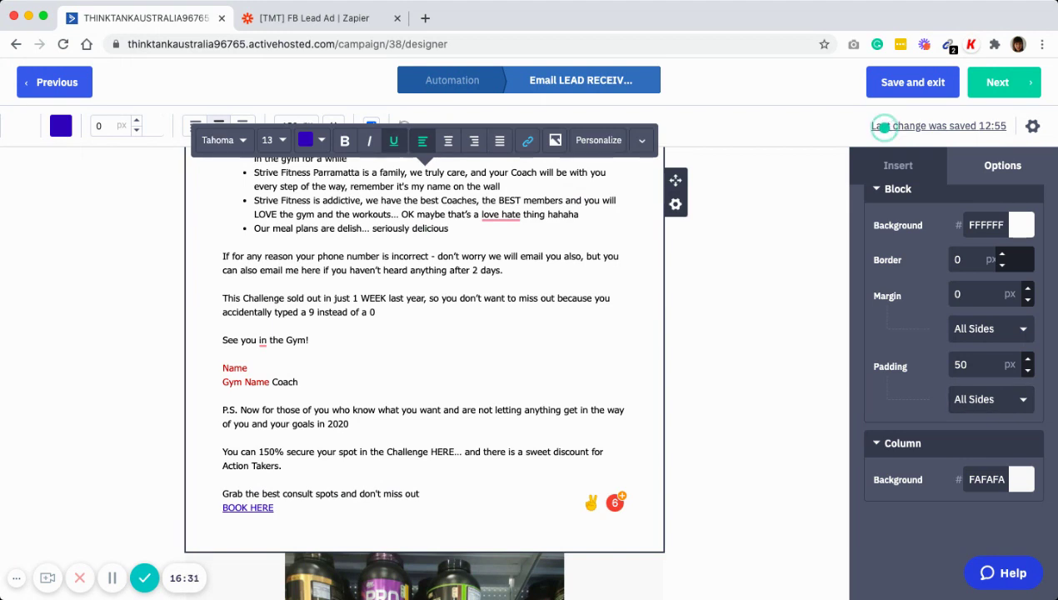
left_click(885, 127)
key("shift+Left")
key("shift+Left")
key("shift+Left")
key("shift+Left")
key("shift+Left")
key("shift+Left")
key("shift+Left")
key("shift+Left")
key("shift+Left")
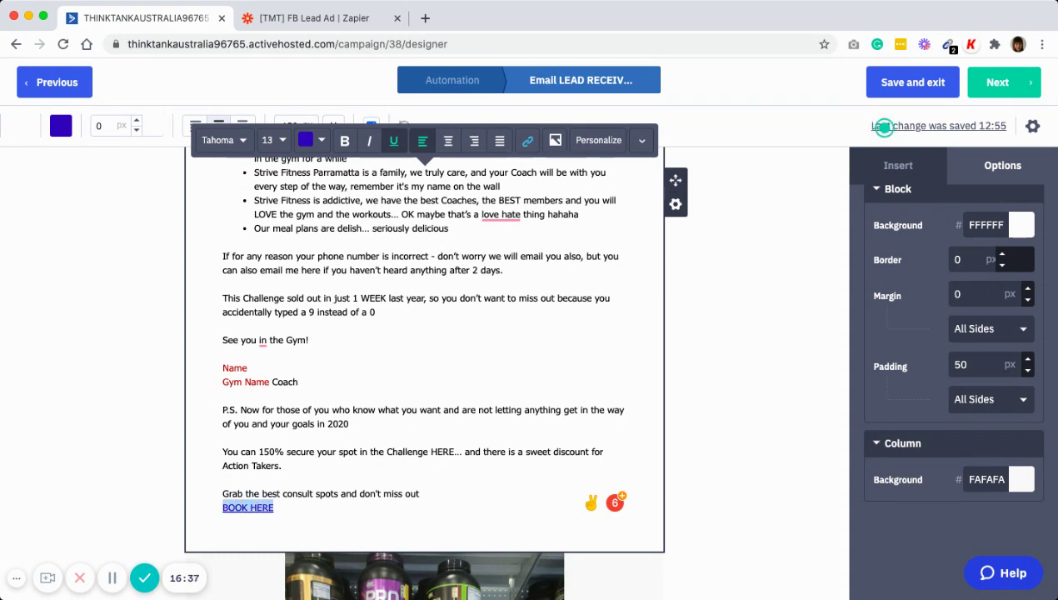
left_click(884, 127)
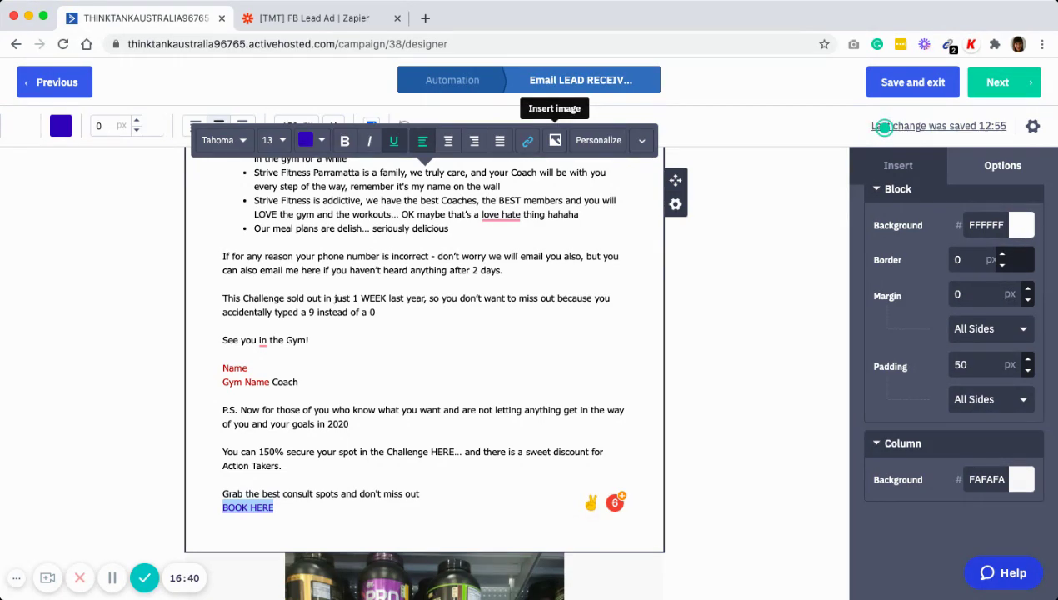
key("super+k")
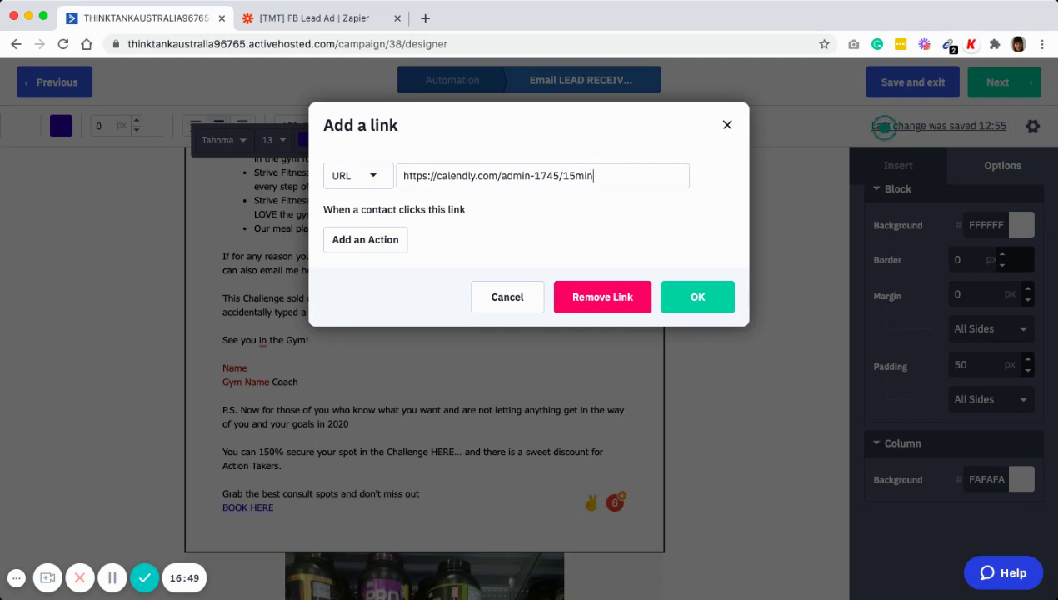
key("shift+Left")
key("shift+Left")
key("shift+Left")
key("shift+Left")
key("shift+Left")
key("shift+Left")
key("shift+Left")
key("shift+Left")
key("shift+Left")
key("shift+Left")
key("shift+Left")
key("shift+Left")
key("shift+Left")
key("shift+Left")
key("shift+Left")
key("shift+Left")
key("shift+Left")
key("shift+Left")
key("shift+Left")
key("shift+Left")
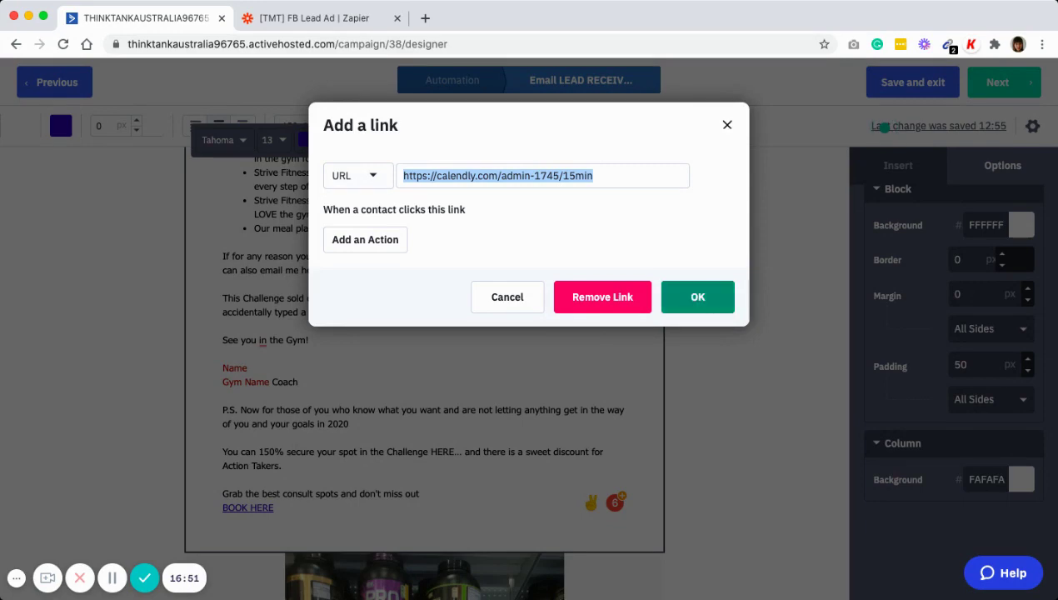
left_click(727, 125)
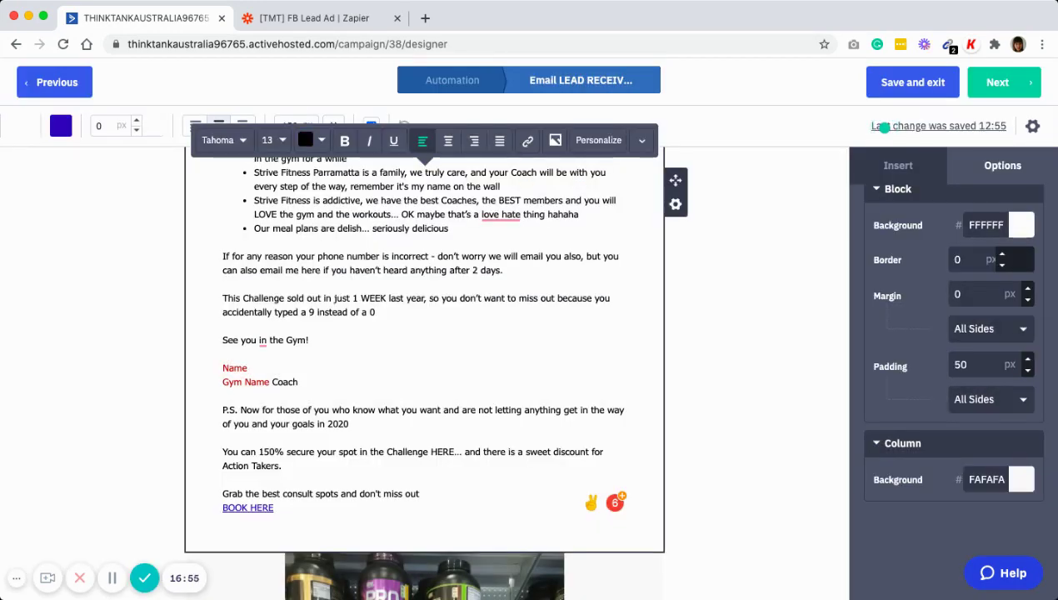
Examine the coach photo, smoothie recipe, the link of the "SEE AVAILABLE CONSULT TIMES" button and the gym name placeholder in the footer.
scroll(885, 126, "down", 4)
scroll(885, 126, "down", 2)
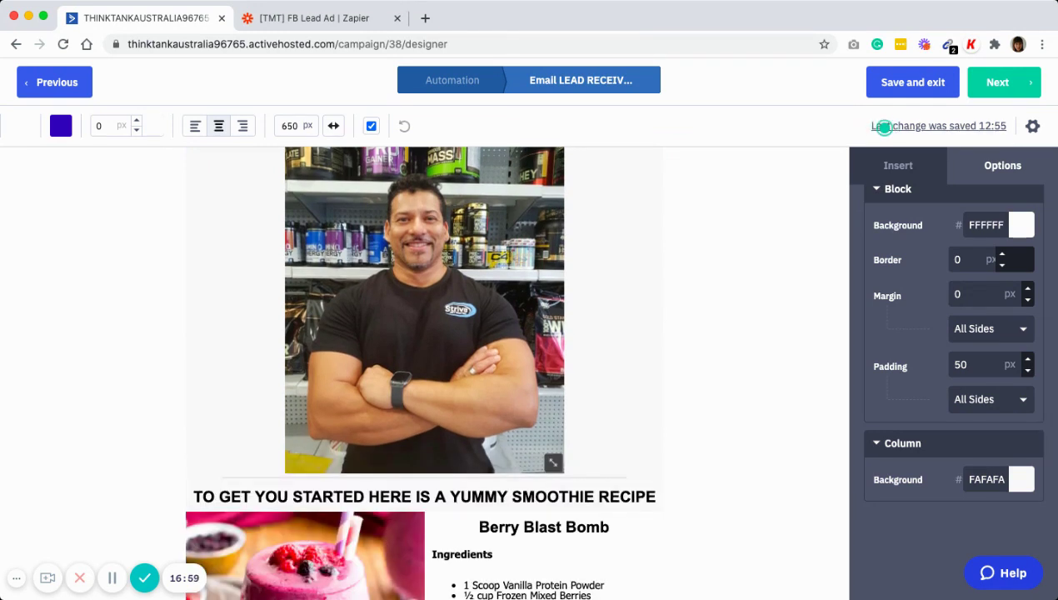
scroll(885, 126, "down", 2)
scroll(884, 126, "down", 3)
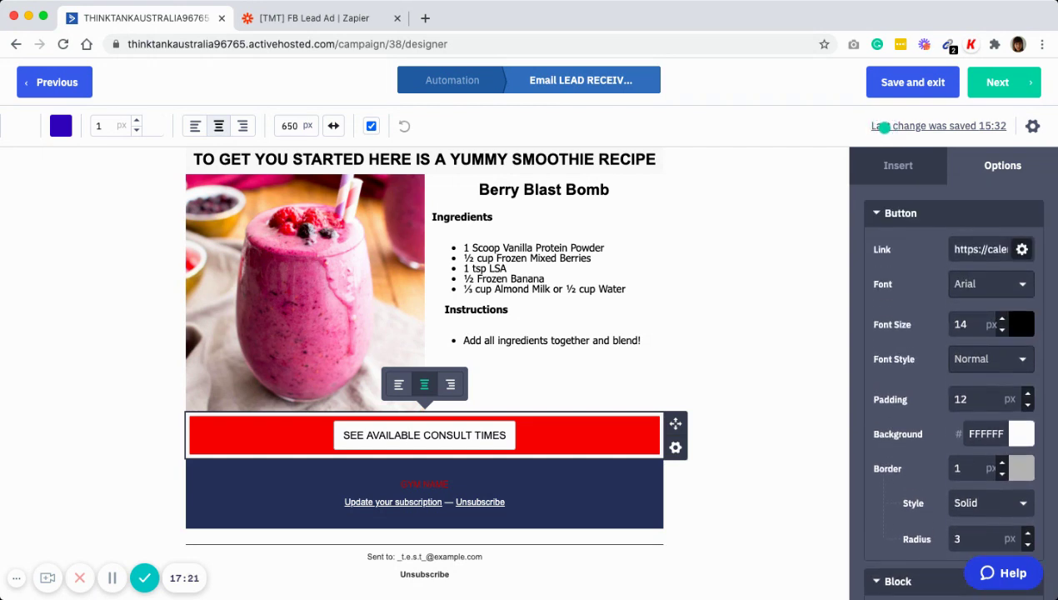
left_click(999, 249)
scroll(884, 126, "down", 3)
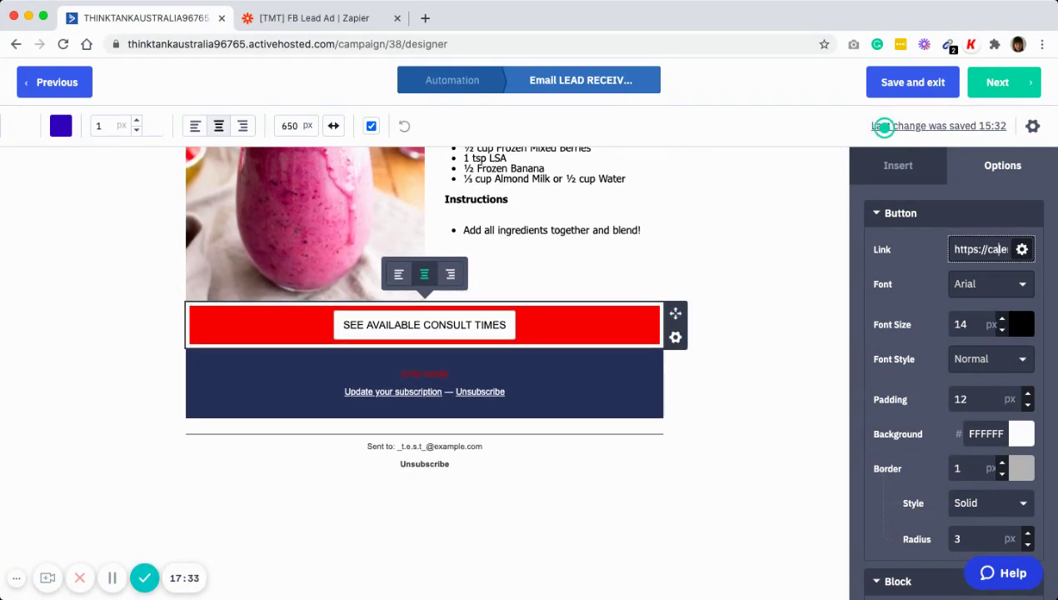
left_click(651, 385)
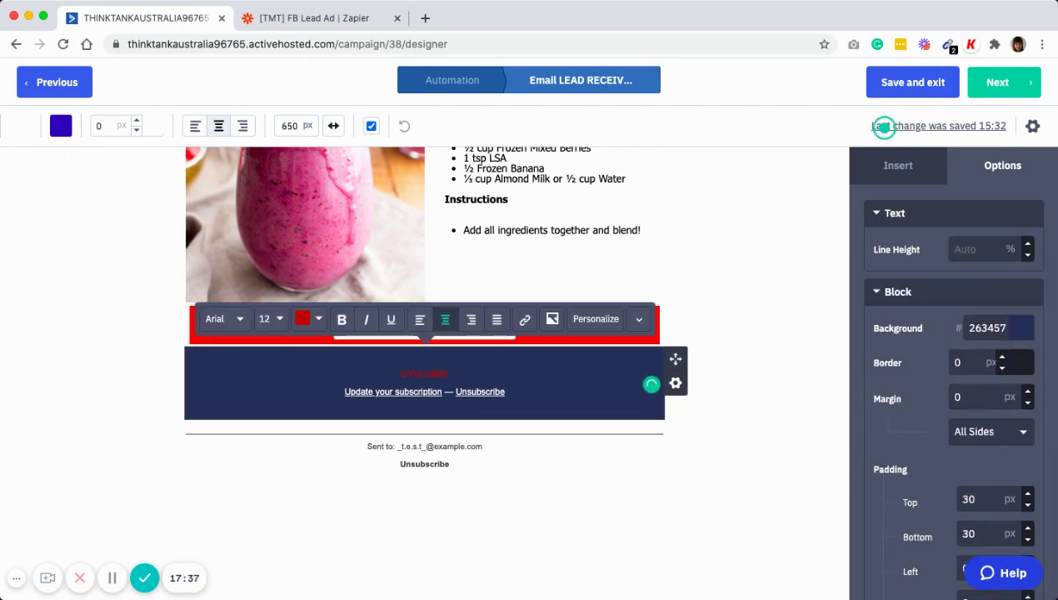
left_click(750, 333)
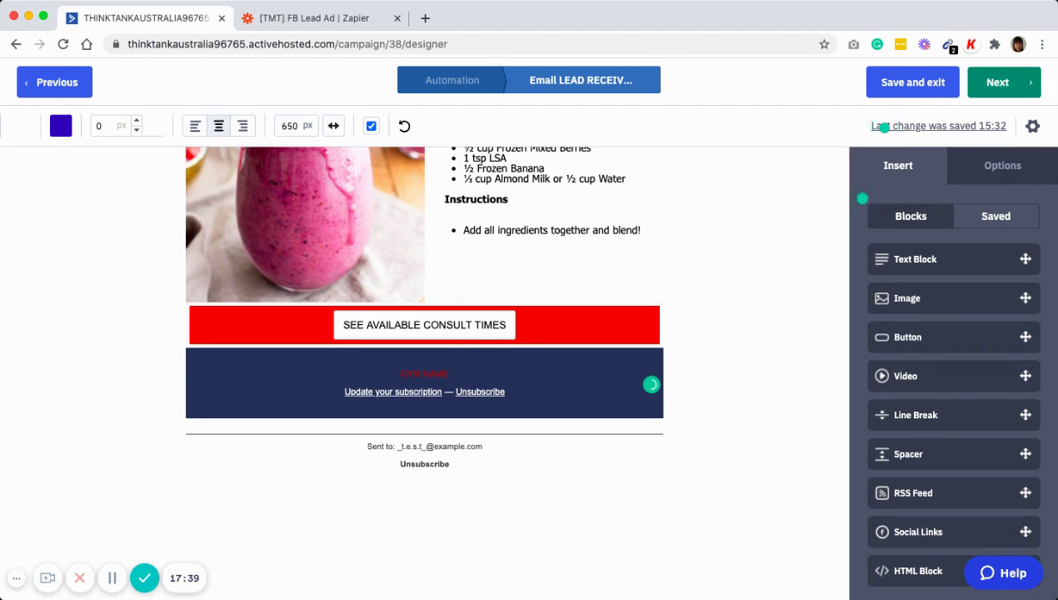
Continue to the email's Campaign Summary and review its subject, sender, message name, address, tracking options and test email section.
left_click(1003, 82)
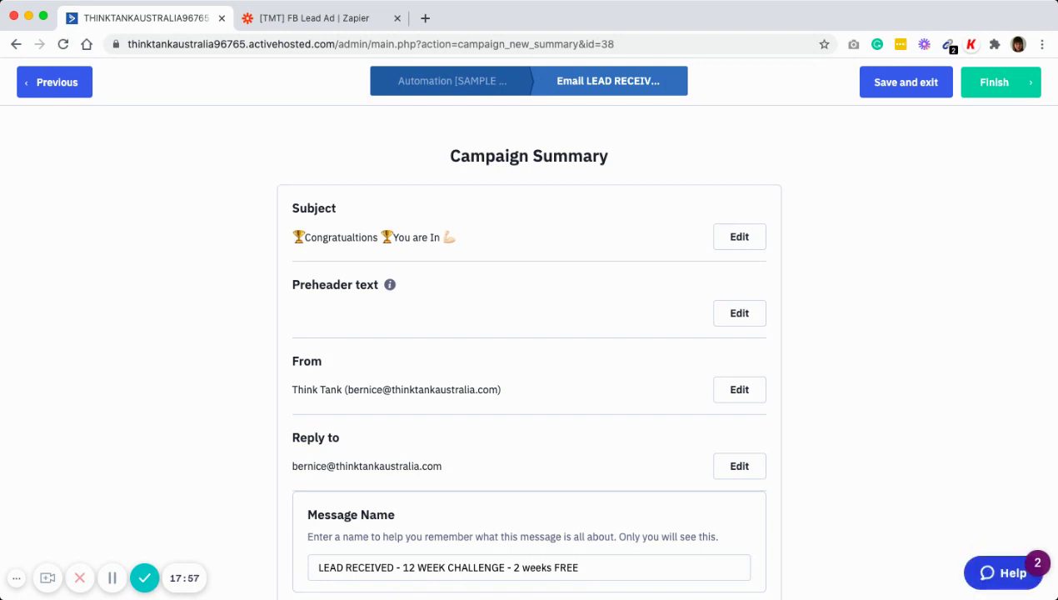
scroll(529, 350, "down", 3)
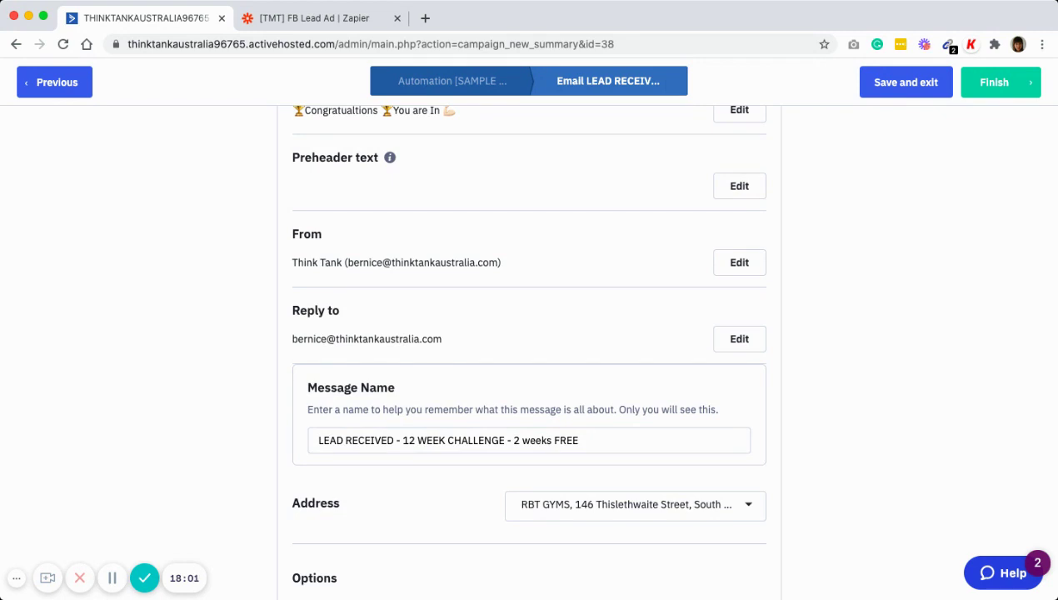
scroll(529, 350, "down", 2)
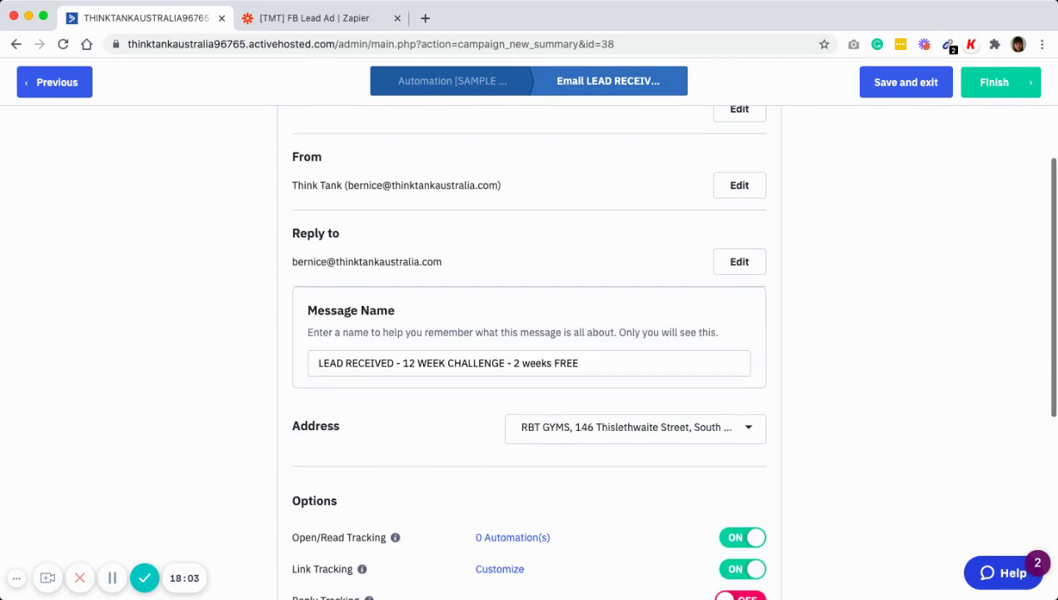
scroll(529, 350, "down", 1)
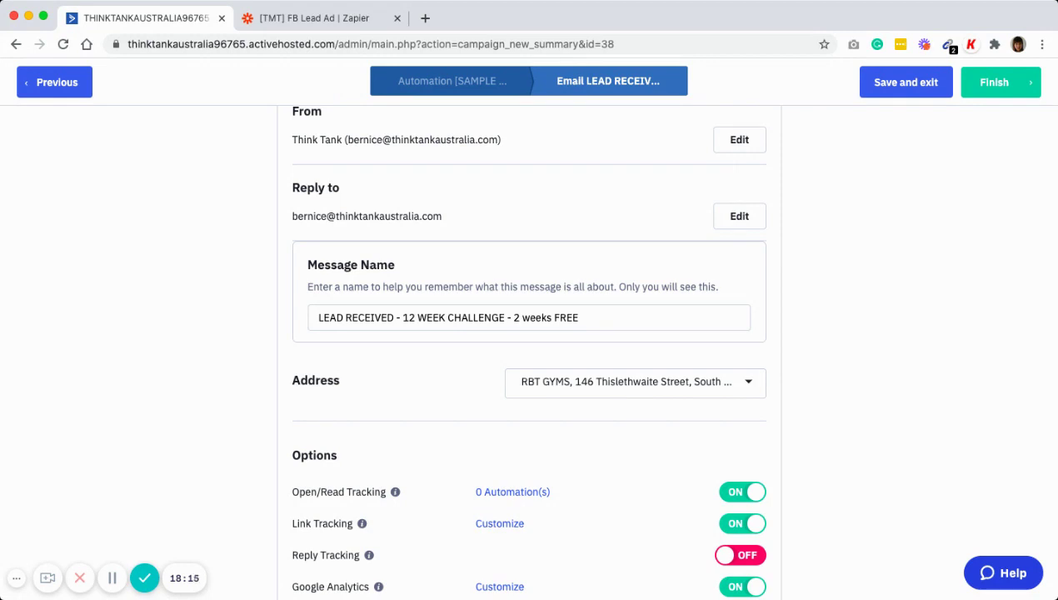
scroll(530, 350, "down", 2)
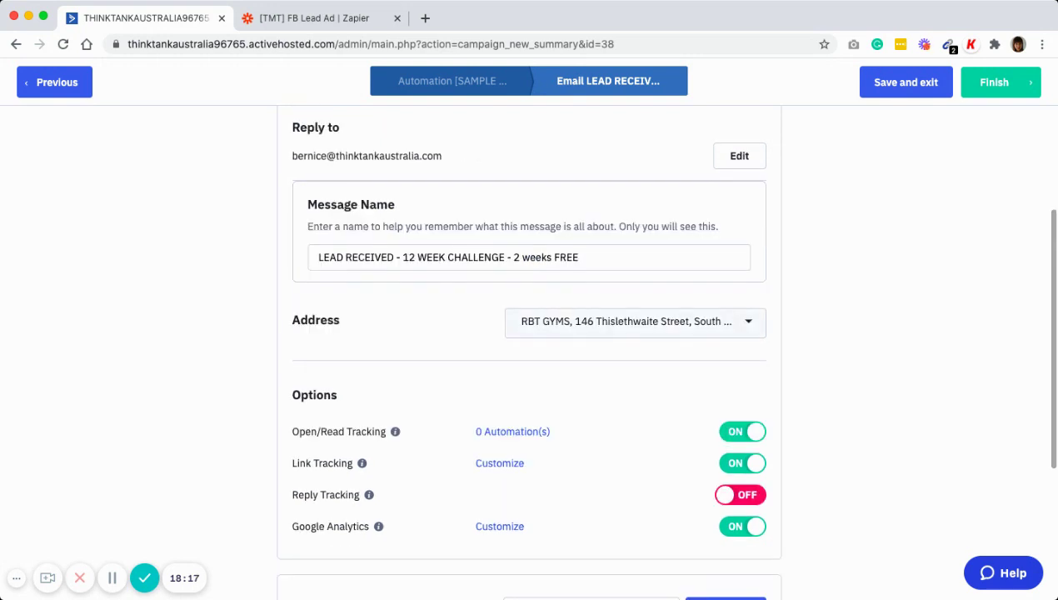
scroll(529, 350, "down", 1)
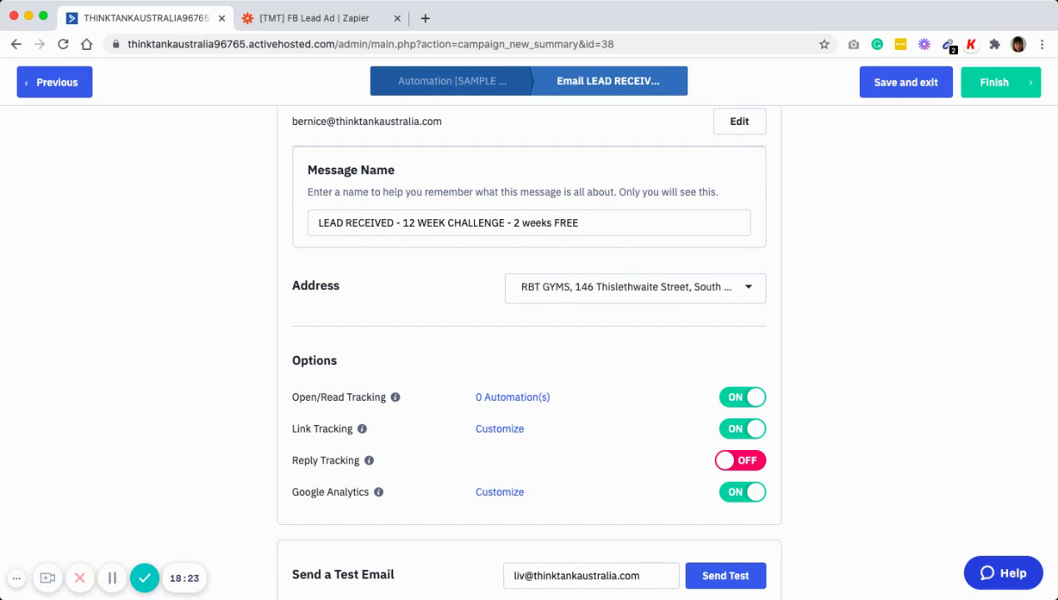
scroll(529, 350, "down", 5)
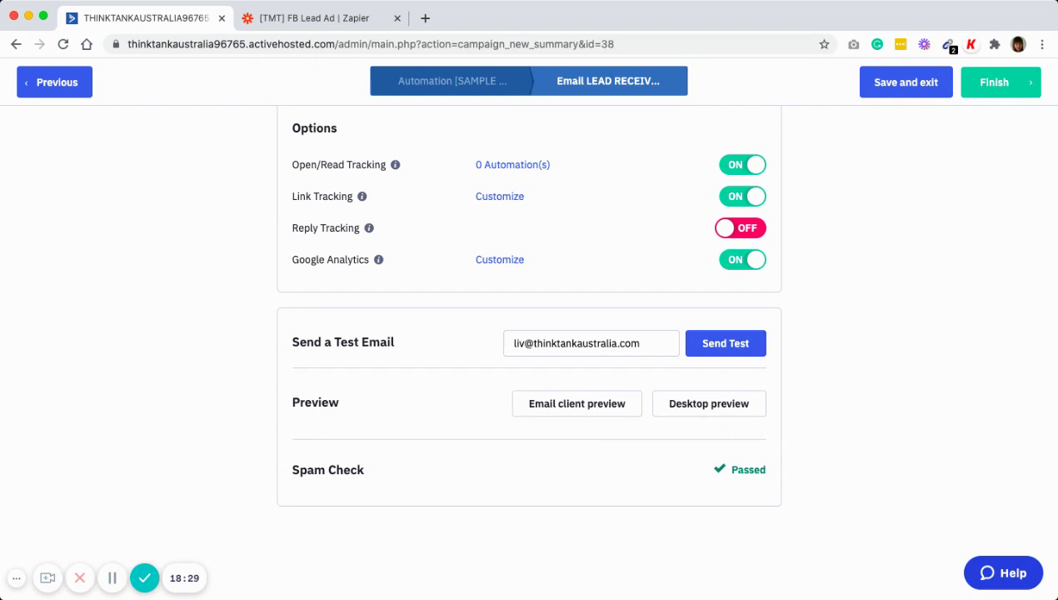
Finish the email setup to return to the automation and locate the notification step below the first email.
left_click(994, 82)
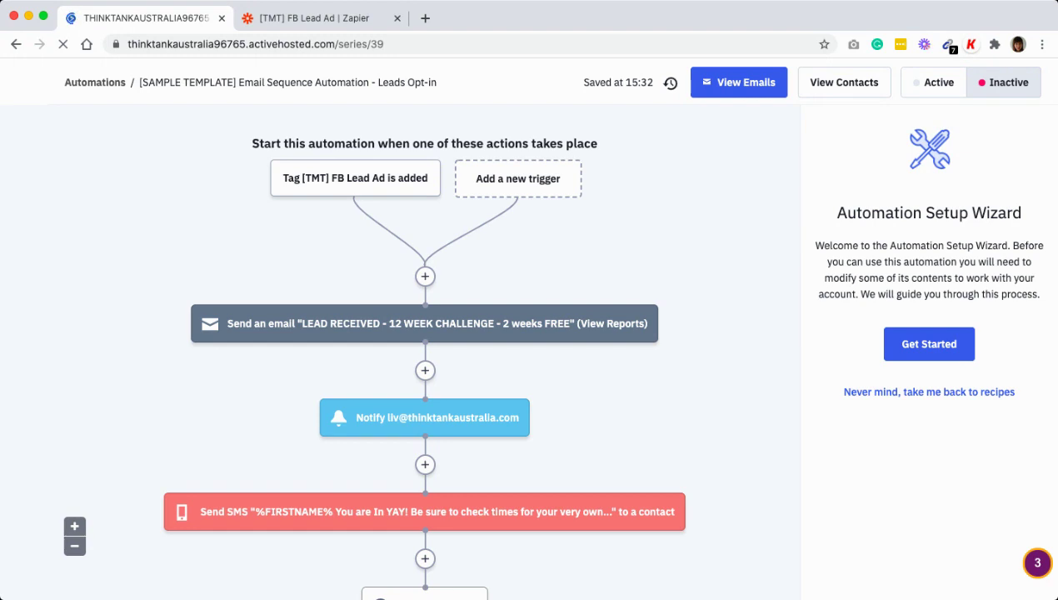
mouse_move(670, 324)
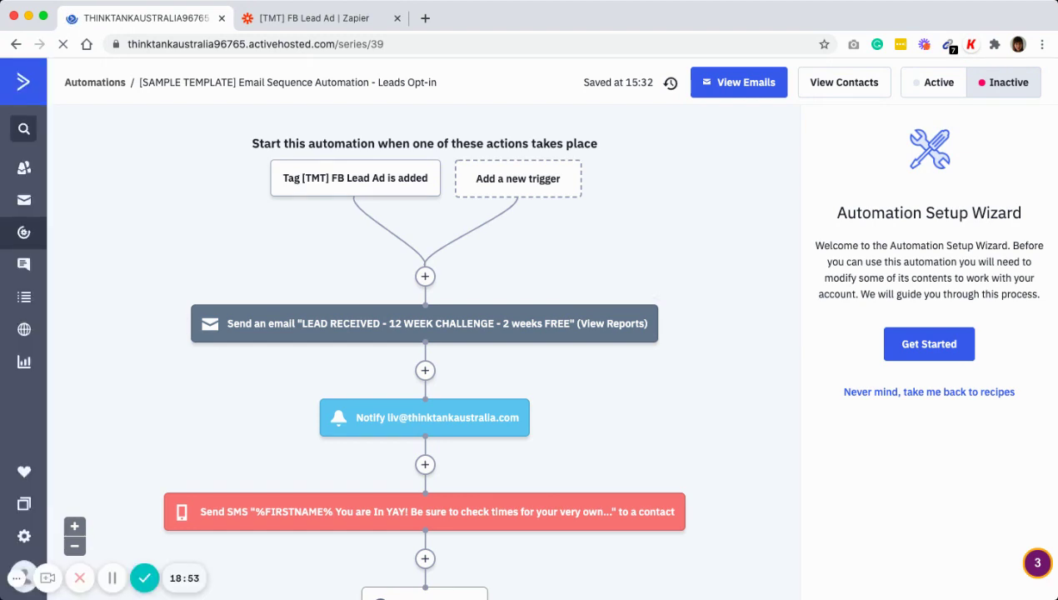
scroll(425, 350, "down", 1)
mouse_move(541, 366)
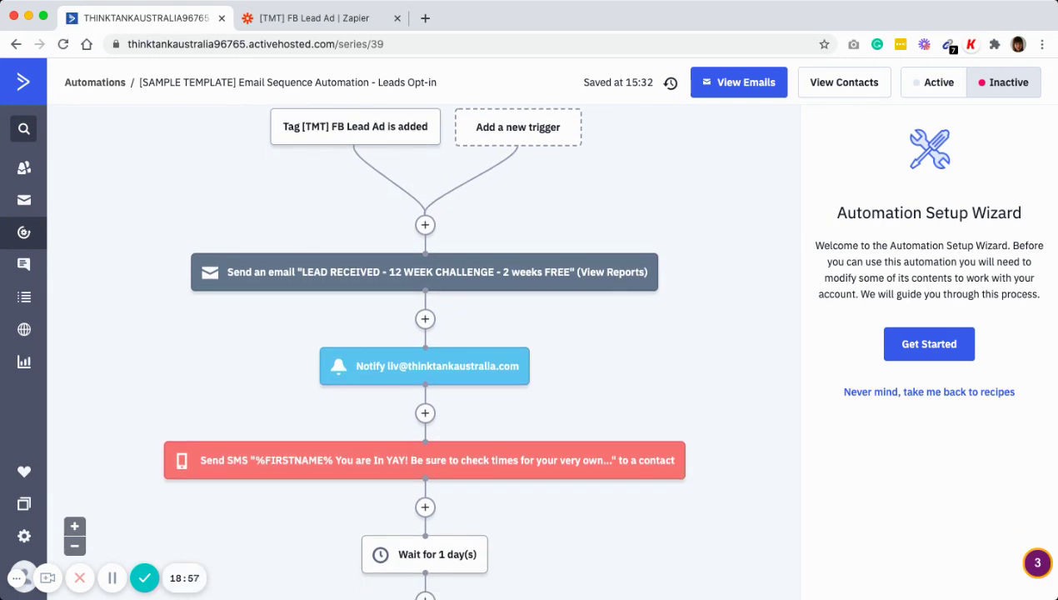
mouse_move(670, 272)
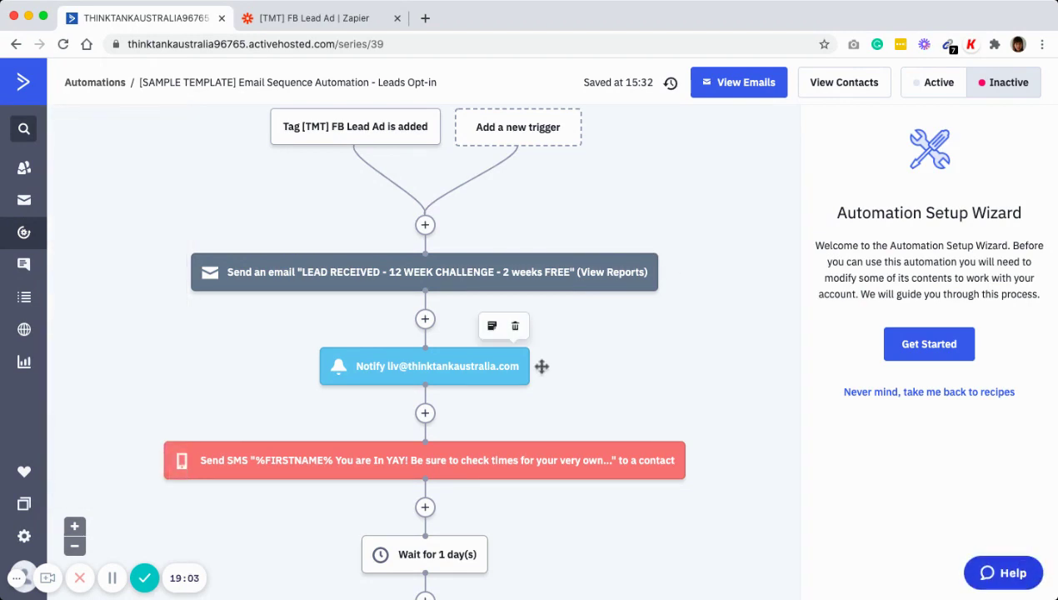
Examine the notification, the SMS, the first wait and the Calendly link-click condition with the first emails of its Yes and No branches.
left_click_drag(542, 366, 541, 229)
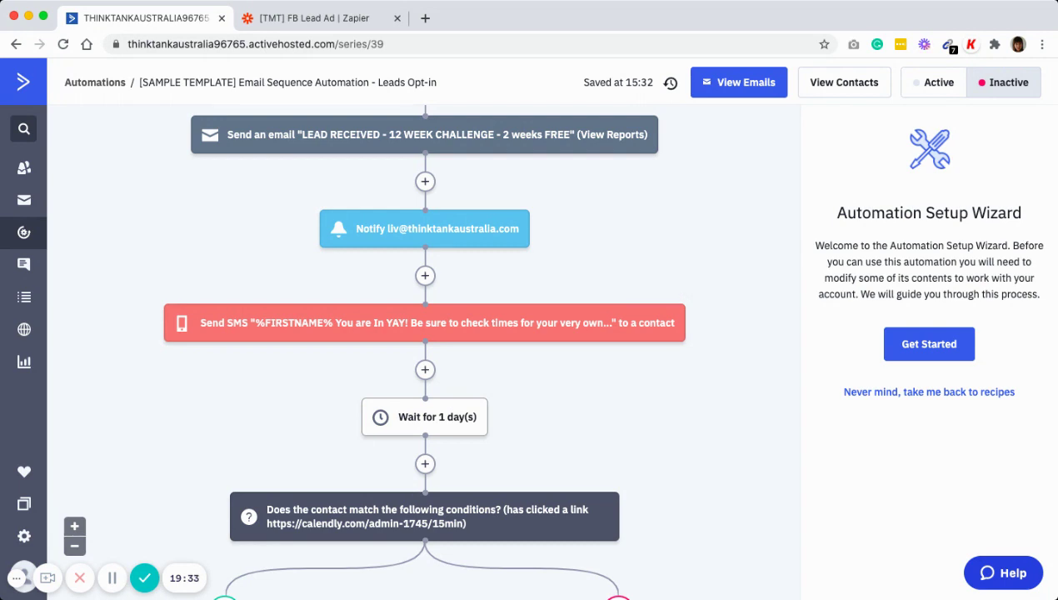
scroll(402, 350, "down", 3)
scroll(402, 350, "down", 2)
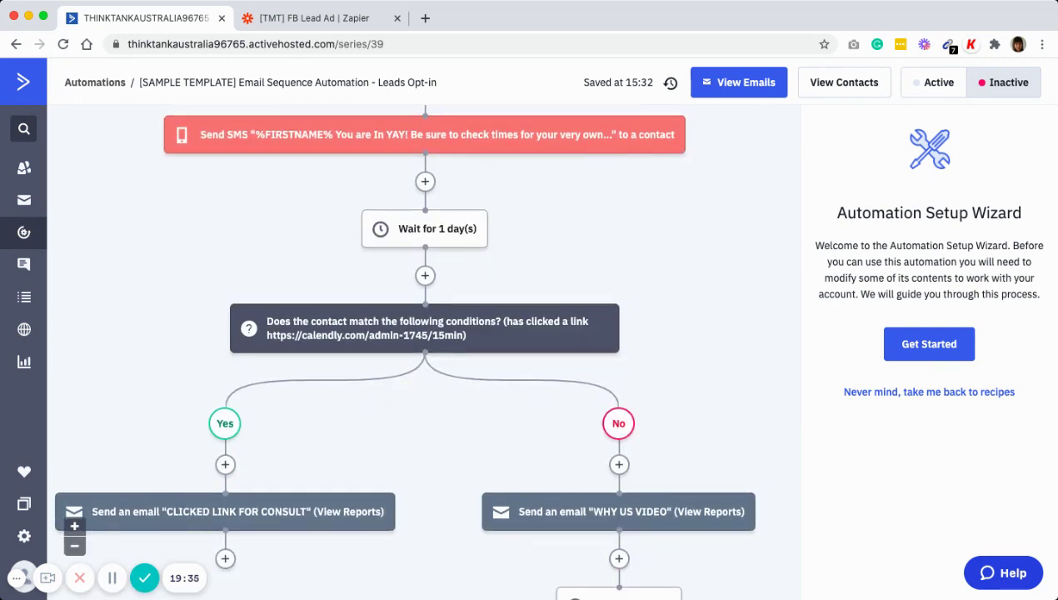
scroll(403, 350, "down", 1)
mouse_move(631, 278)
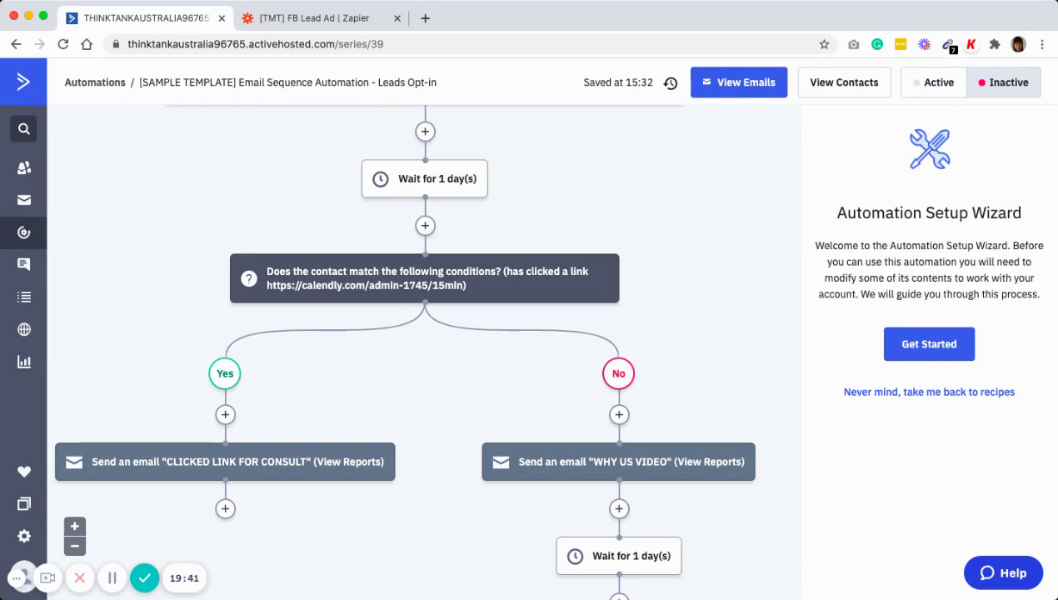
mouse_move(766, 461)
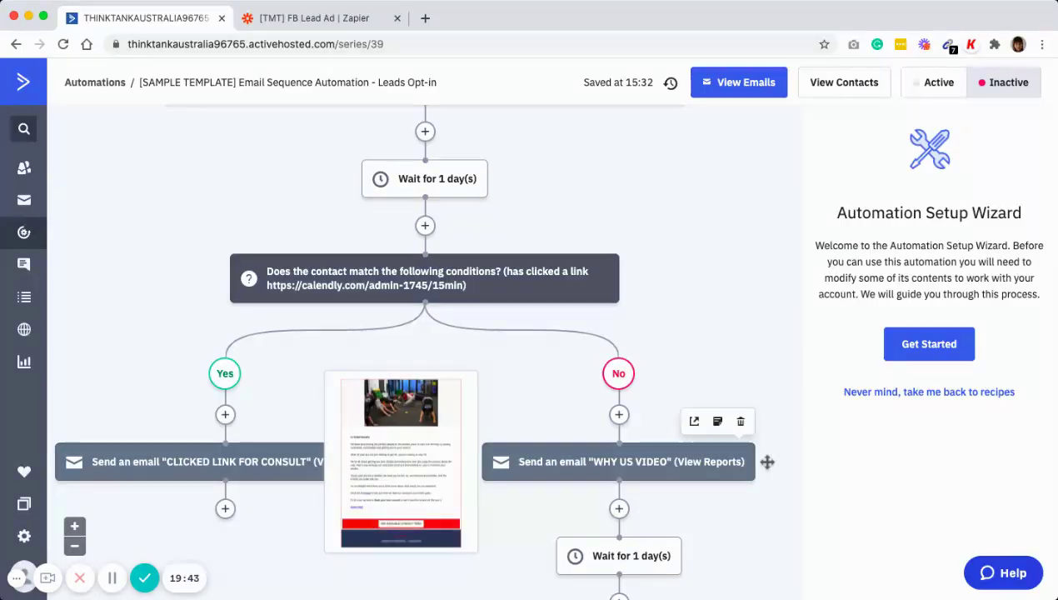
Examine the follow-up emails and waits along the No branch, down to the wait for unclicked links and the cold-lead tag step.
scroll(403, 350, "down", 2)
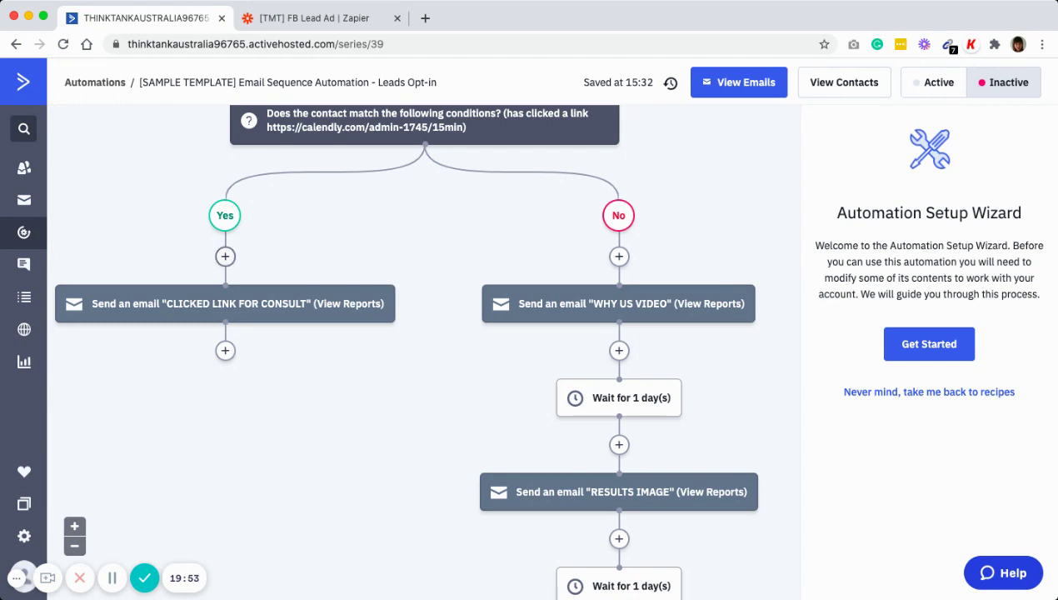
mouse_move(407, 303)
scroll(762, 247, "down", 1)
mouse_move(770, 435)
left_click_drag(770, 435, 770, 354)
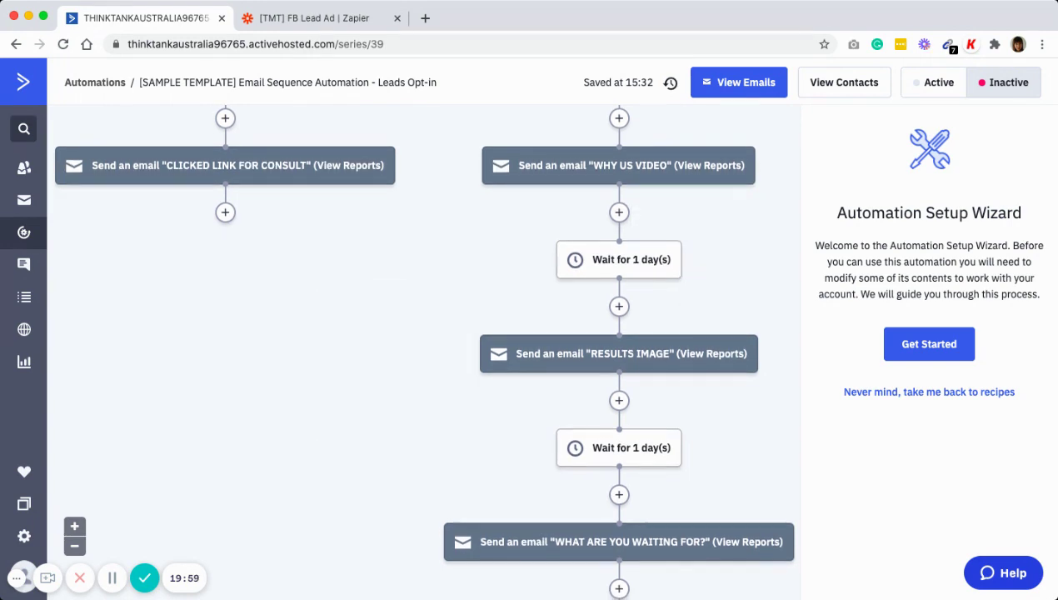
scroll(694, 266, "down", 1)
scroll(695, 266, "down", 2)
scroll(695, 266, "down", 2)
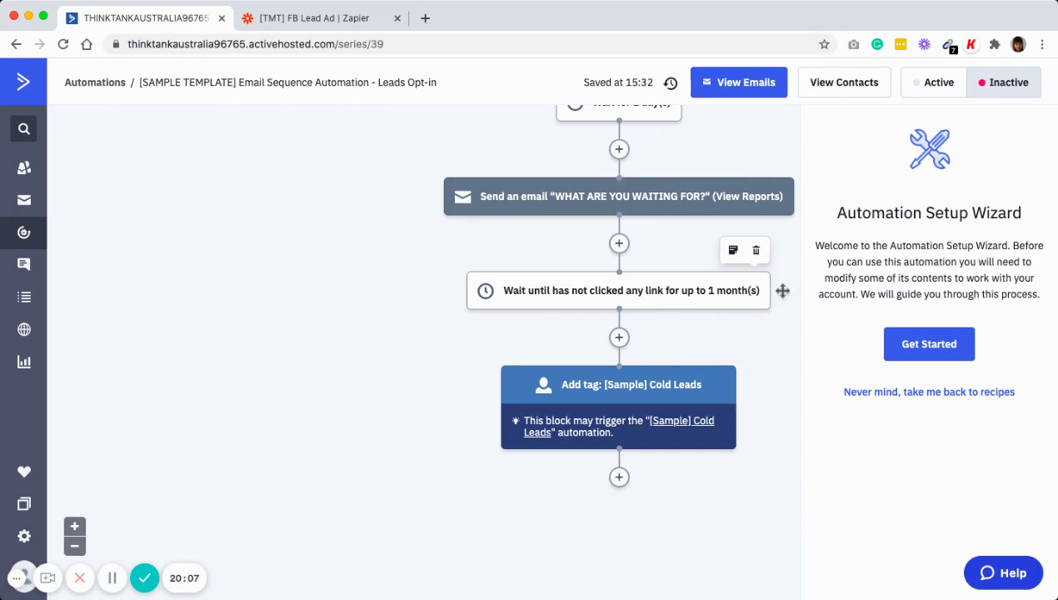
scroll(782, 290, "up", 1)
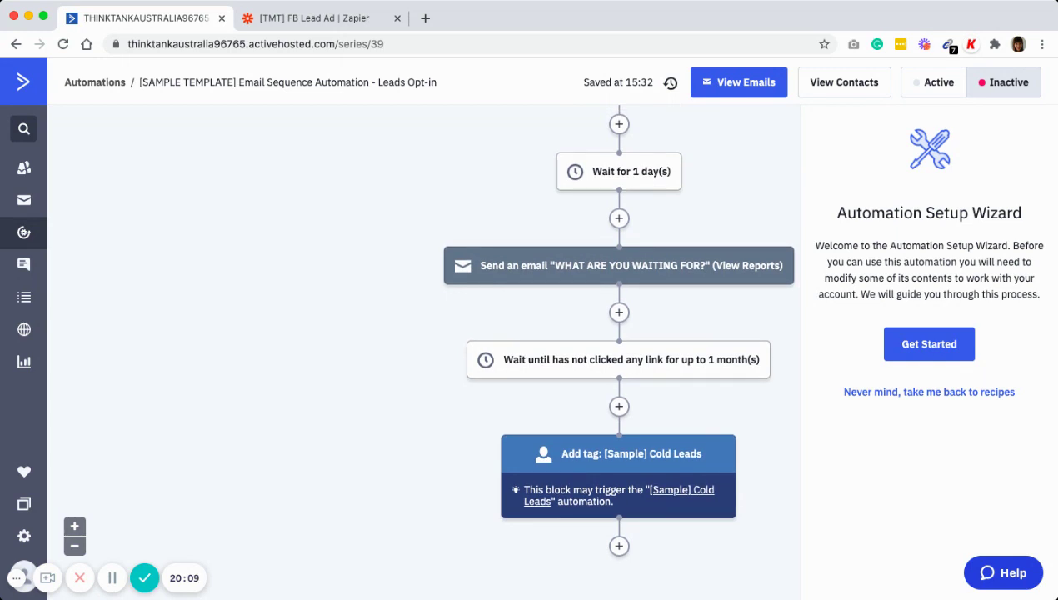